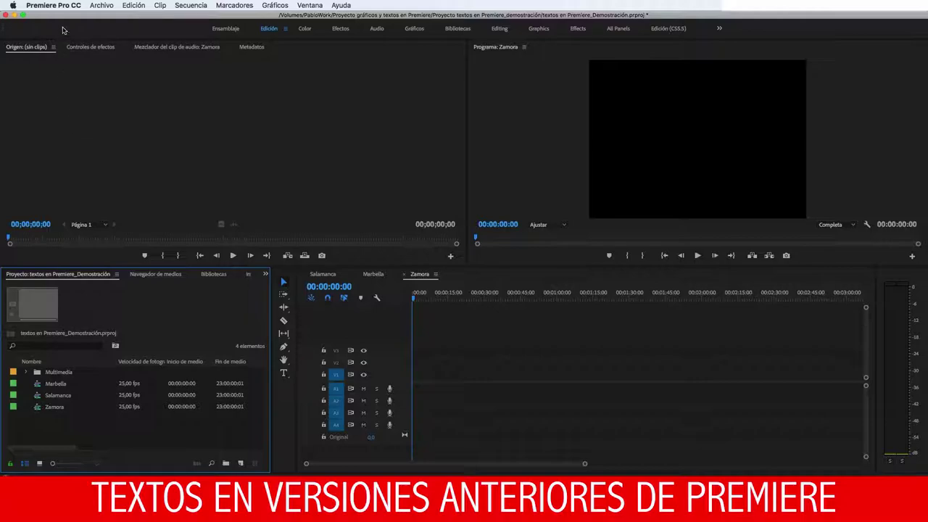
Open the New Title dialog for a legacy title via Archivo > Nuevo > Título heredado
{"action": "left_click", "coordinate": [100, 9]}
{"action": "mouse_move", "coordinate": [105, 16]}
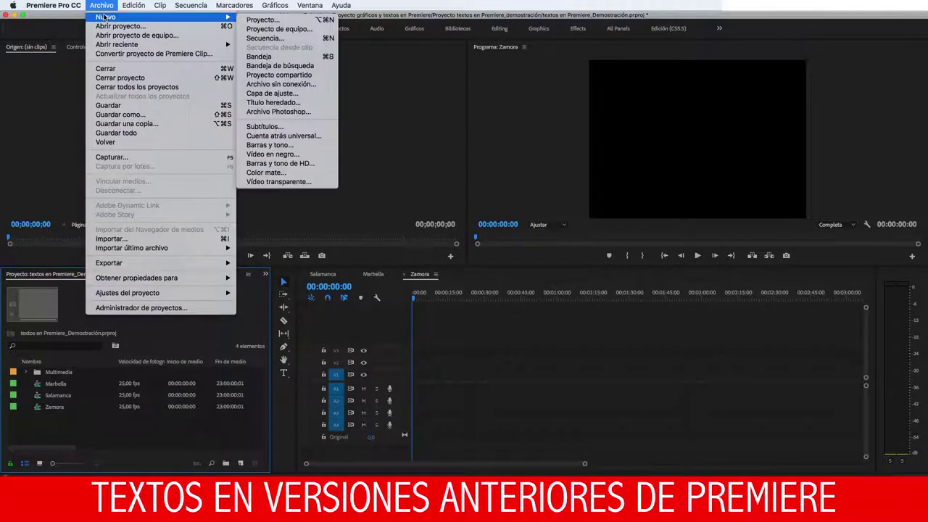
{"action": "left_click", "coordinate": [301, 105]}
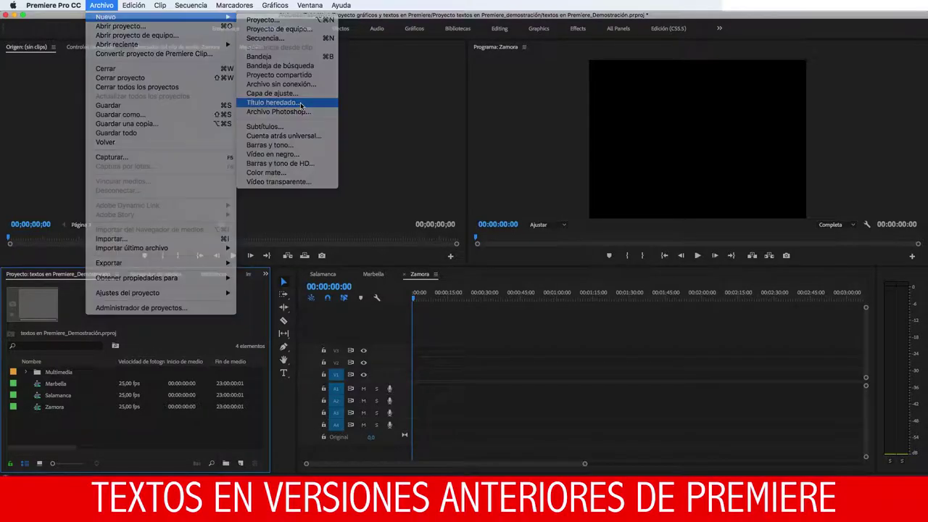
Name the legacy title 'Prueba título antiguo' and create it
{"action": "type", "text": "Prueb"}
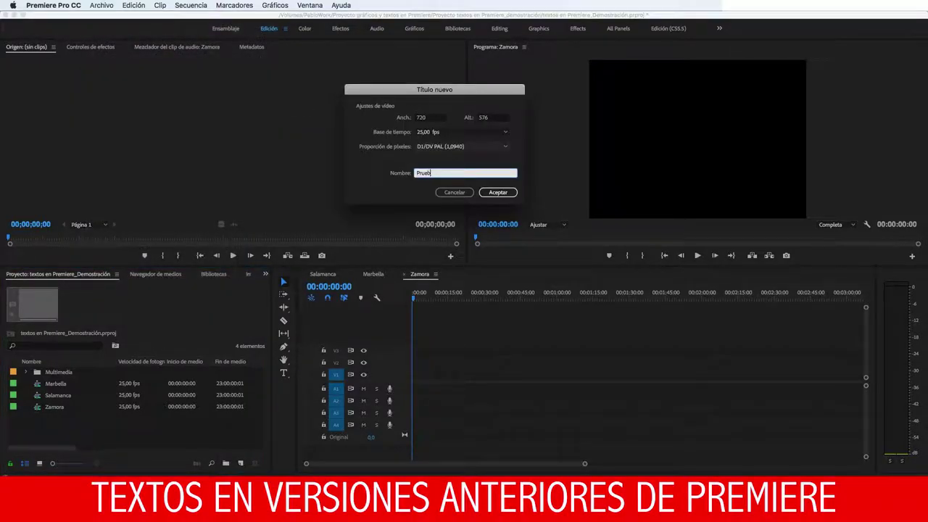
{"action": "type", "text": "a título ant"}
{"action": "type", "text": "iguo"}
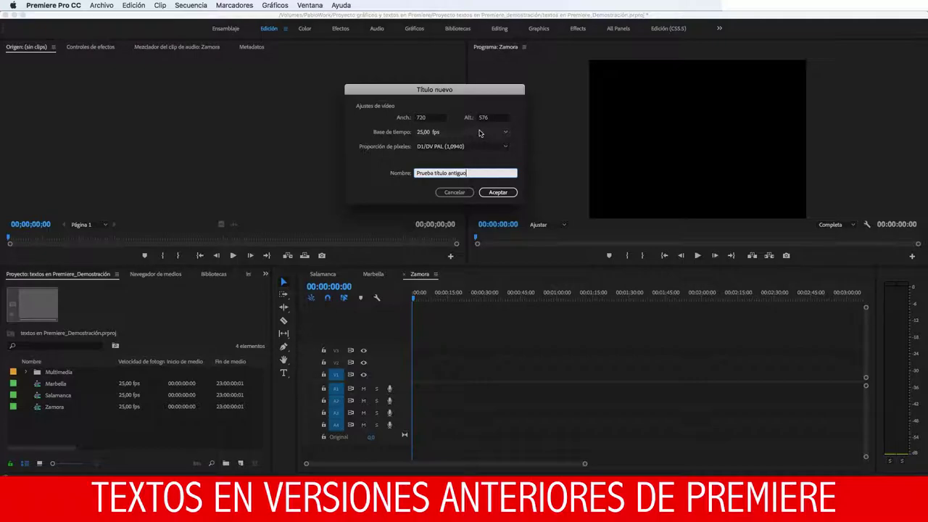
{"action": "left_click_drag", "start_coordinate": [442, 91], "coordinate": [377, 61]}
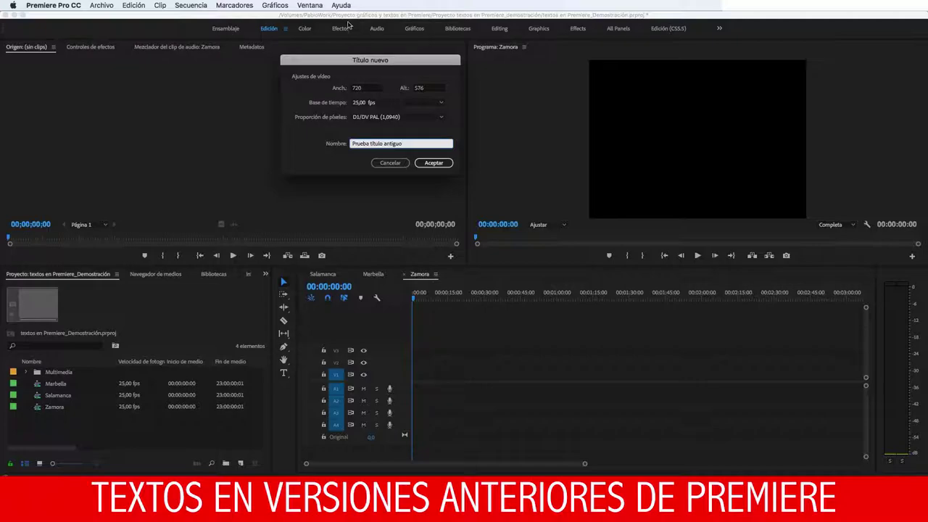
{"action": "left_click_drag", "start_coordinate": [392, 64], "coordinate": [378, 60]}
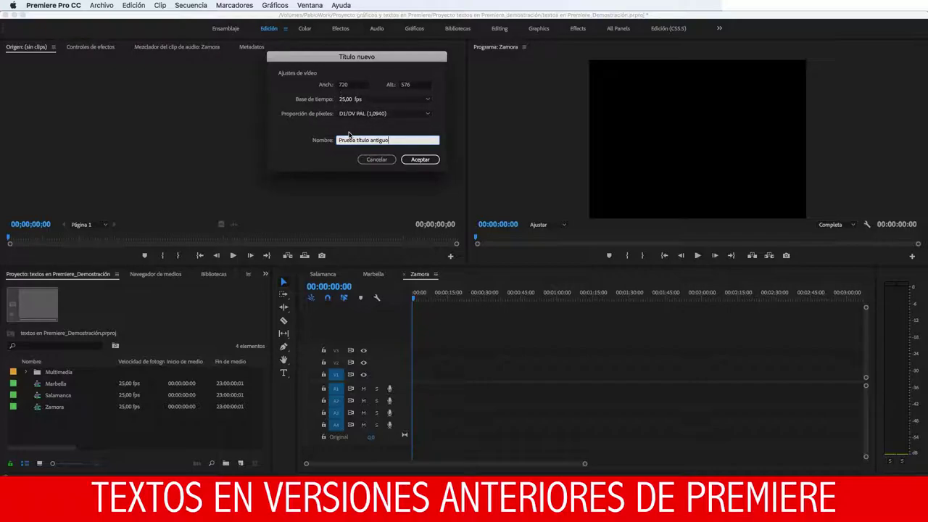
{"action": "left_click", "coordinate": [415, 162]}
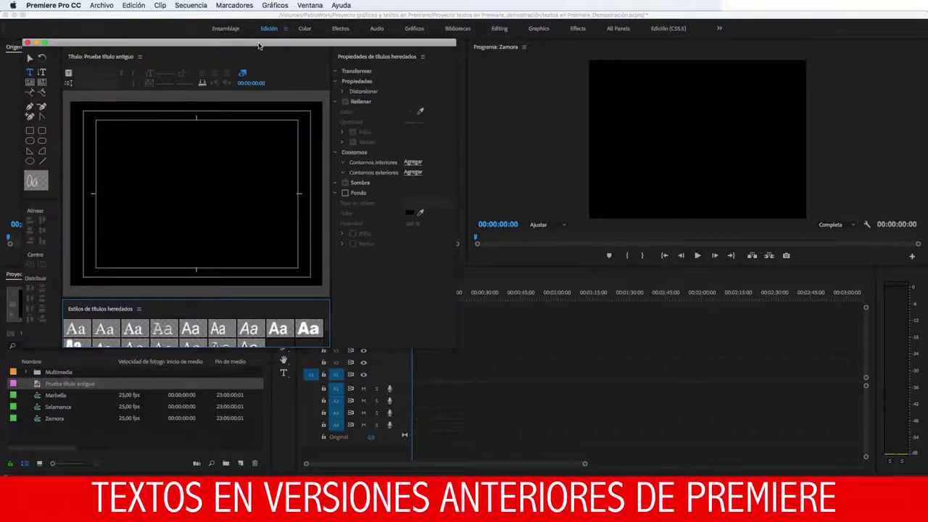
{"action": "left_click_drag", "start_coordinate": [259, 46], "coordinate": [601, 28]}
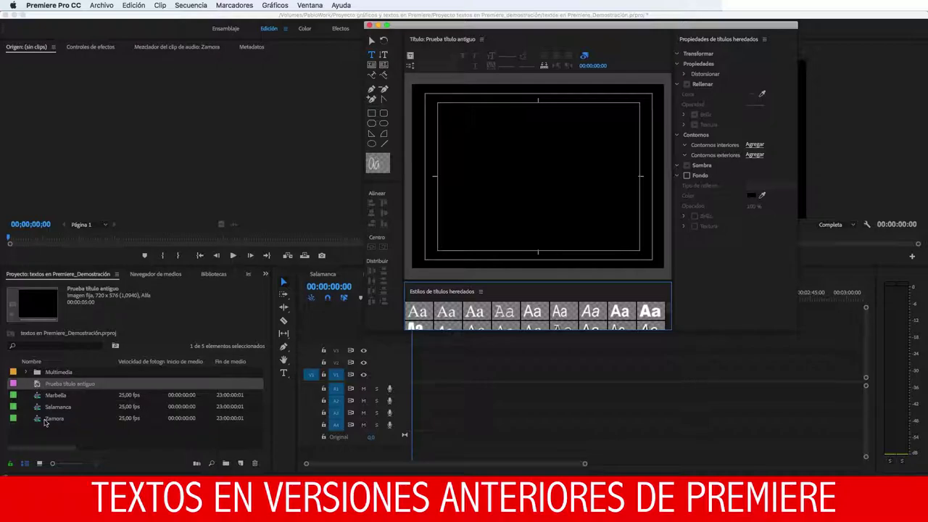
{"action": "left_click", "coordinate": [47, 439]}
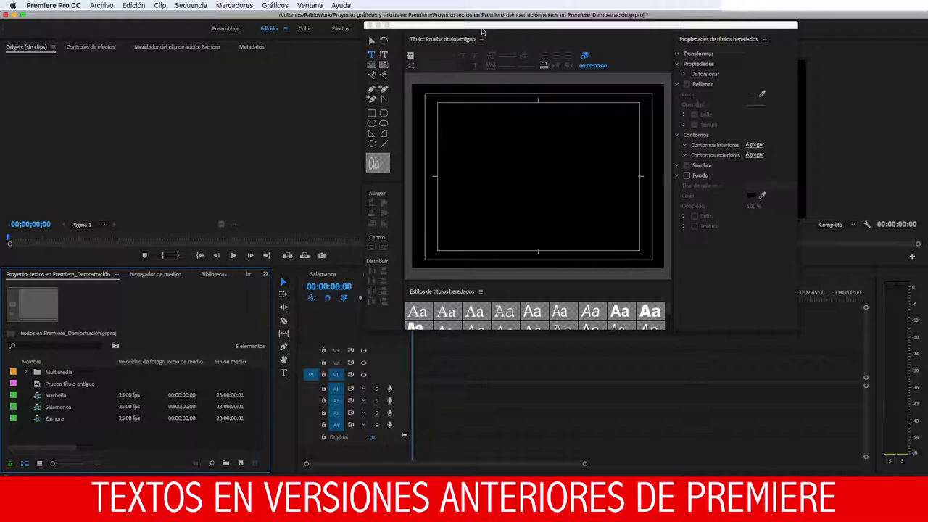
{"action": "left_click_drag", "start_coordinate": [557, 37], "coordinate": [469, 36]}
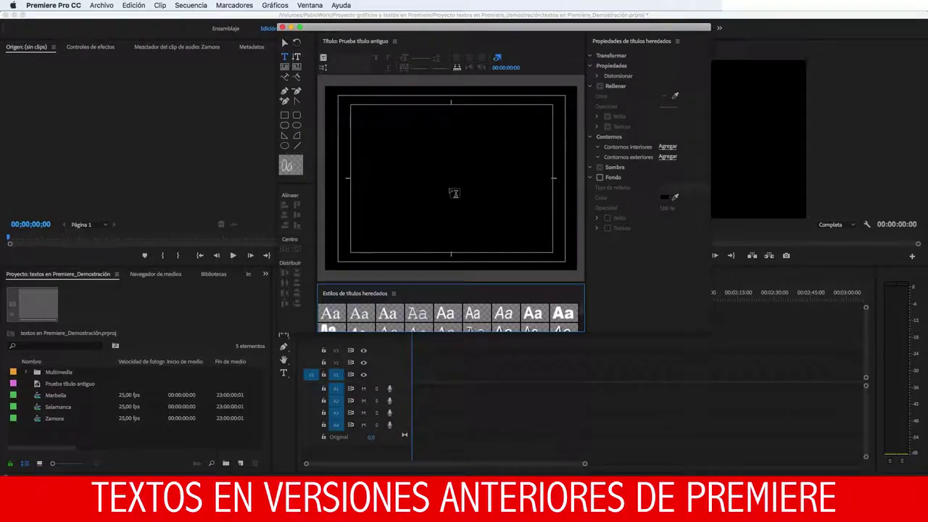
Write 'Texto' on the title canvas, then close the legacy title editor
{"action": "left_click", "coordinate": [423, 153]}
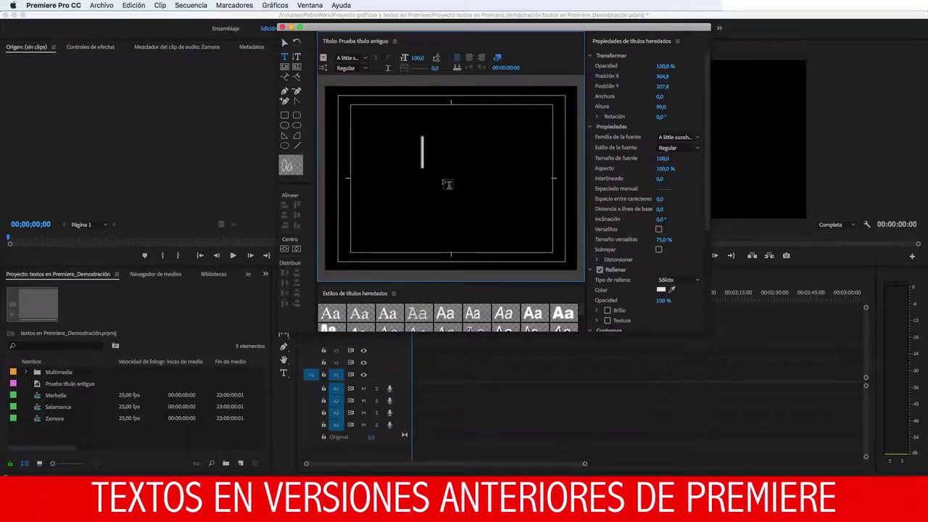
{"action": "type", "text": "Tex"}
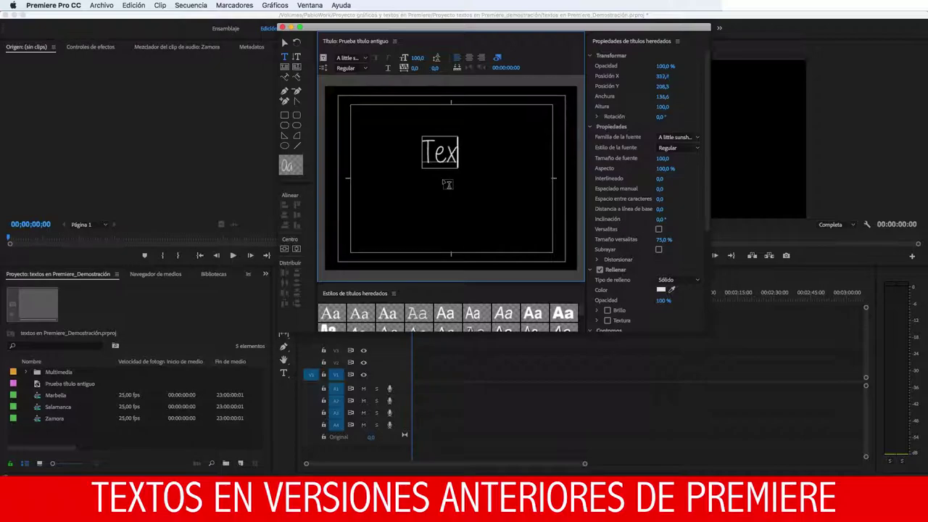
{"action": "type", "text": "to"}
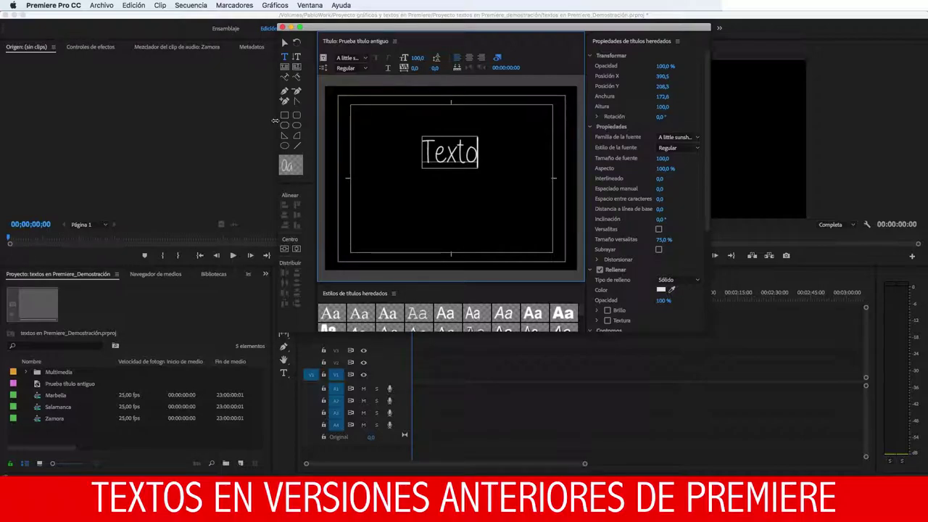
{"action": "left_click_drag", "start_coordinate": [313, 30], "coordinate": [219, 32]}
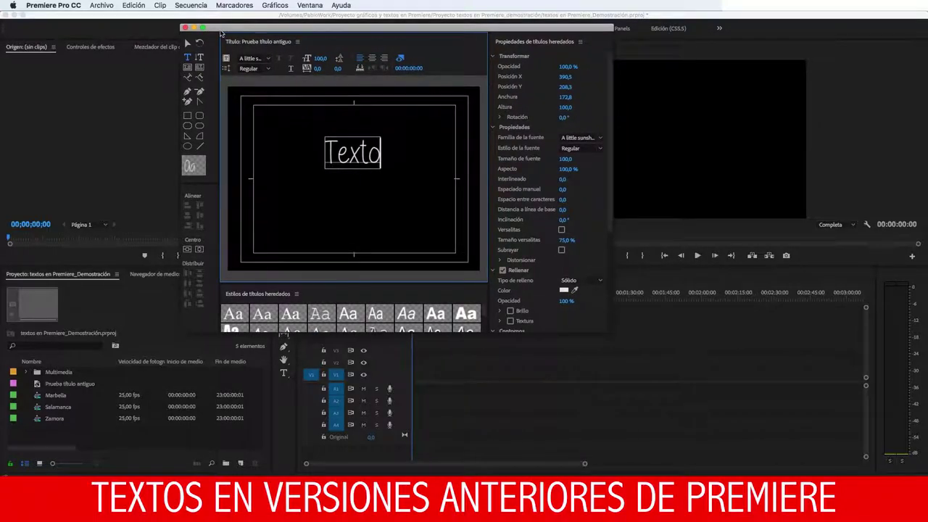
{"action": "left_click_drag", "start_coordinate": [385, 30], "coordinate": [397, 45]}
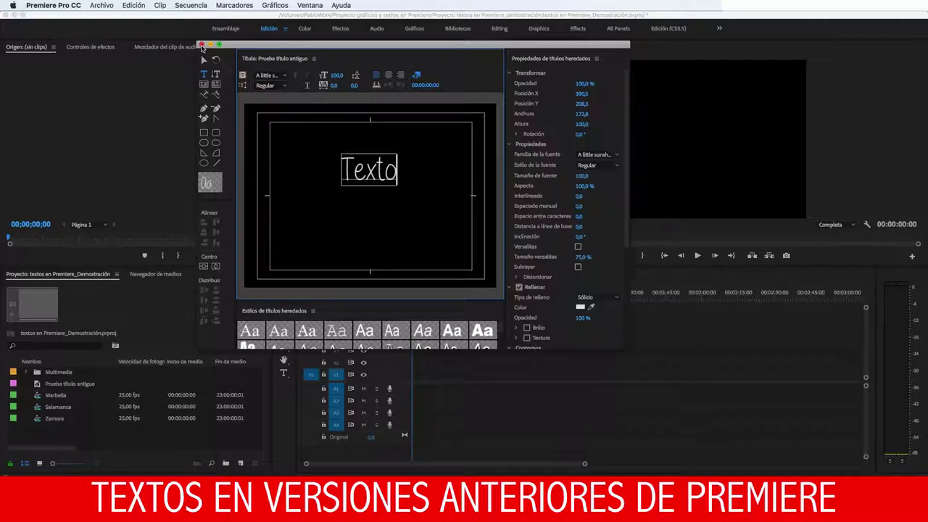
{"action": "left_click", "coordinate": [202, 45]}
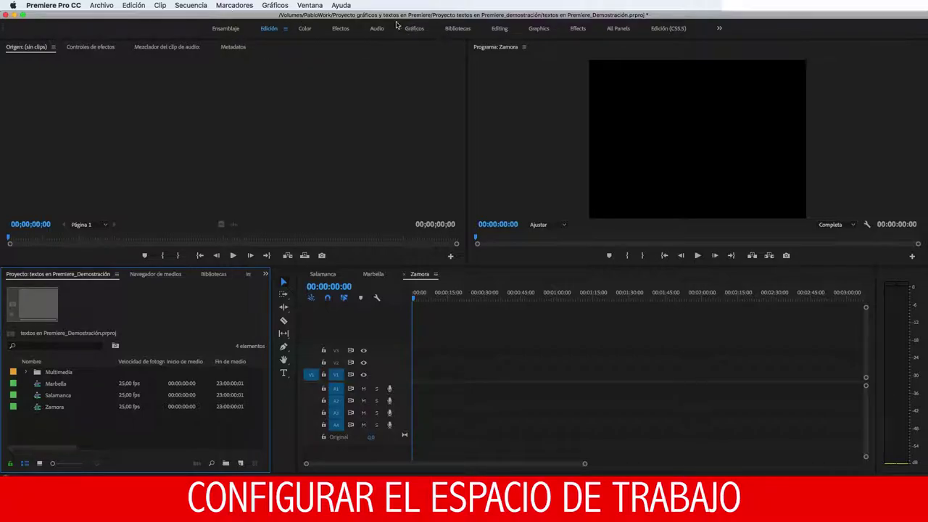
Explore Essential Graphics' Editar tab and new-layer options in Gráficos, then return to Edición
{"action": "left_click", "coordinate": [415, 29]}
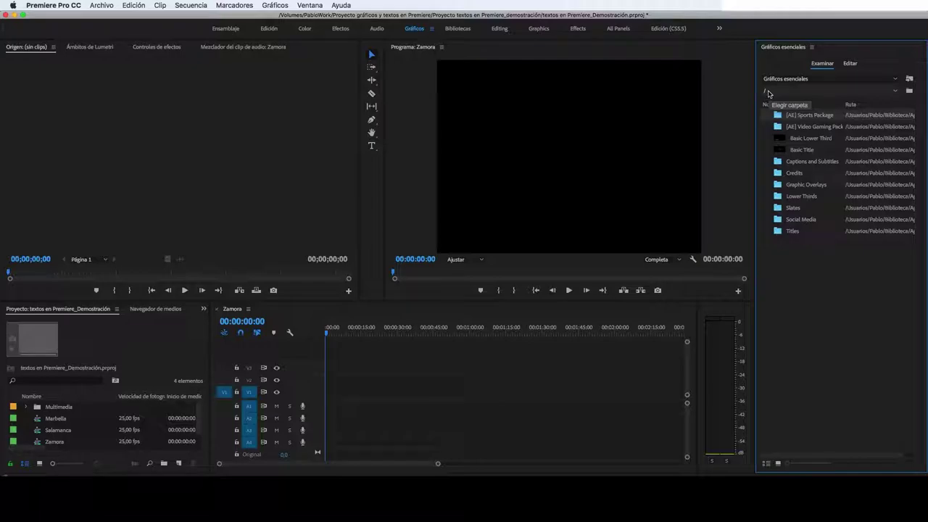
{"action": "left_click", "coordinate": [851, 65]}
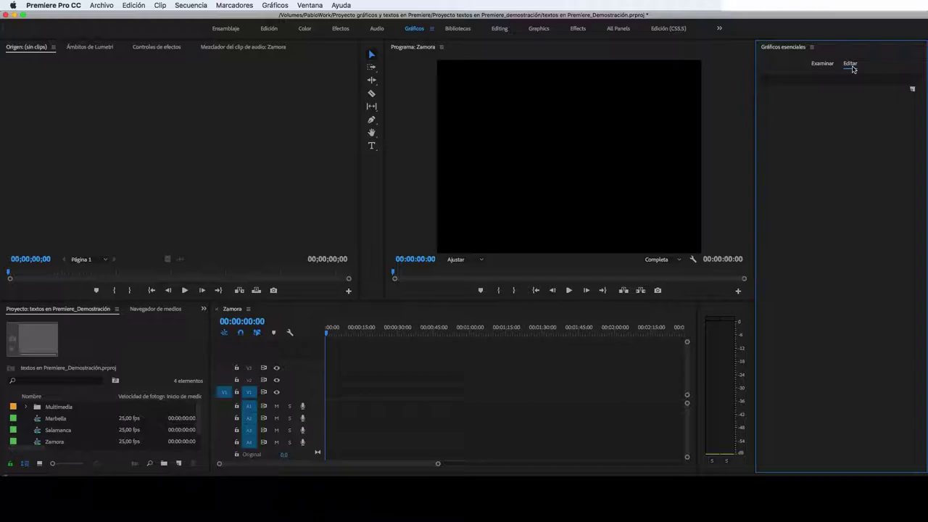
{"action": "left_click", "coordinate": [911, 88]}
{"action": "left_click", "coordinate": [269, 29]}
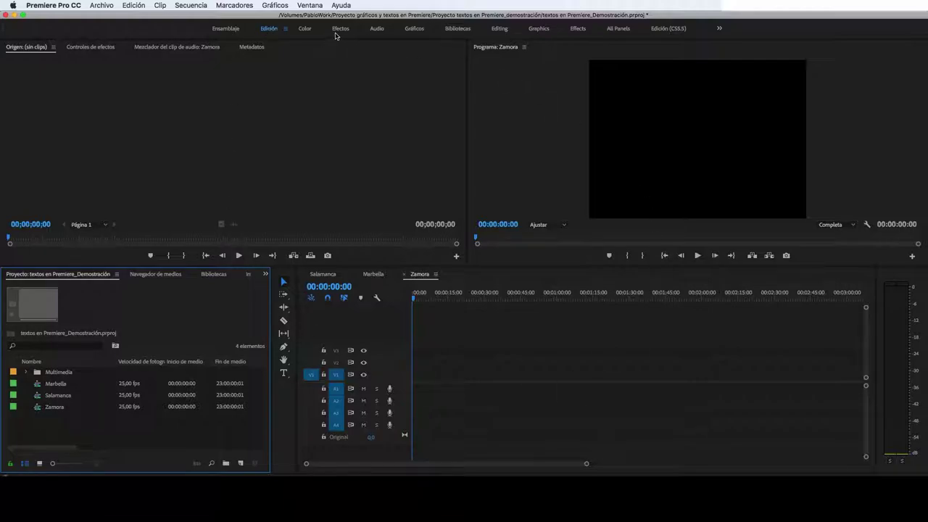
Return to the Gráficos workspace and reset it to its saved layout
{"action": "left_click", "coordinate": [405, 30]}
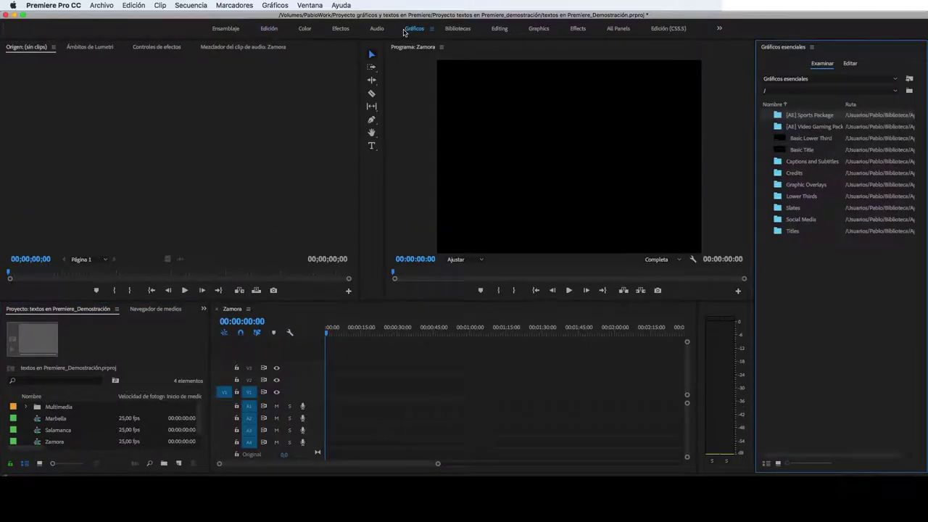
{"action": "left_click", "coordinate": [309, 5]}
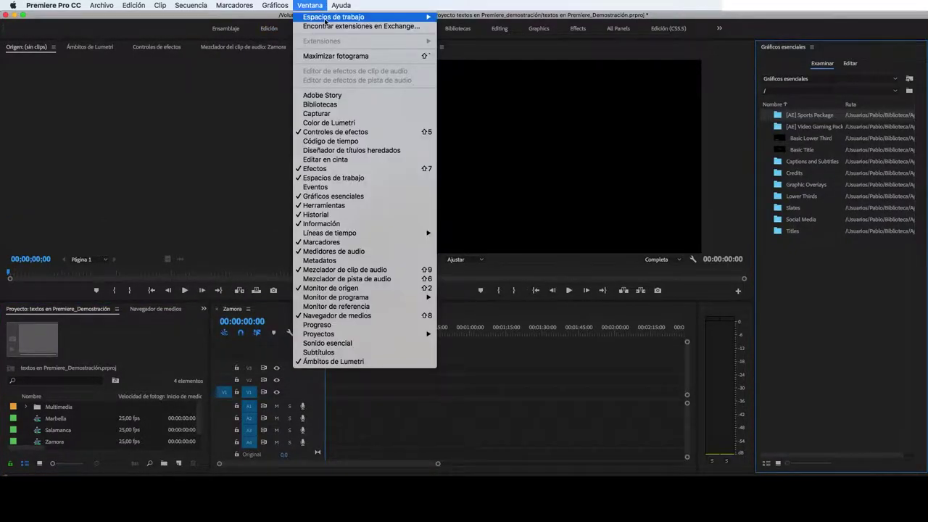
{"action": "mouse_move", "coordinate": [326, 21]}
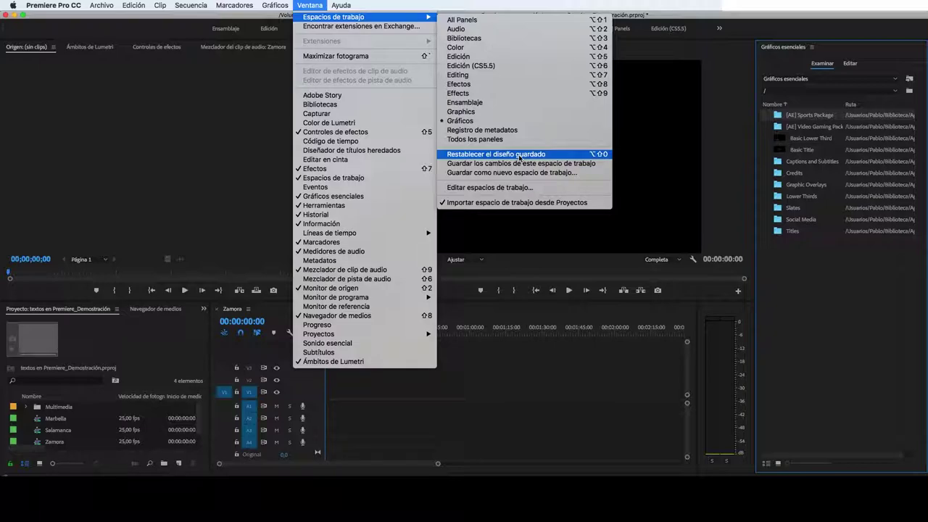
{"action": "left_click", "coordinate": [690, 20]}
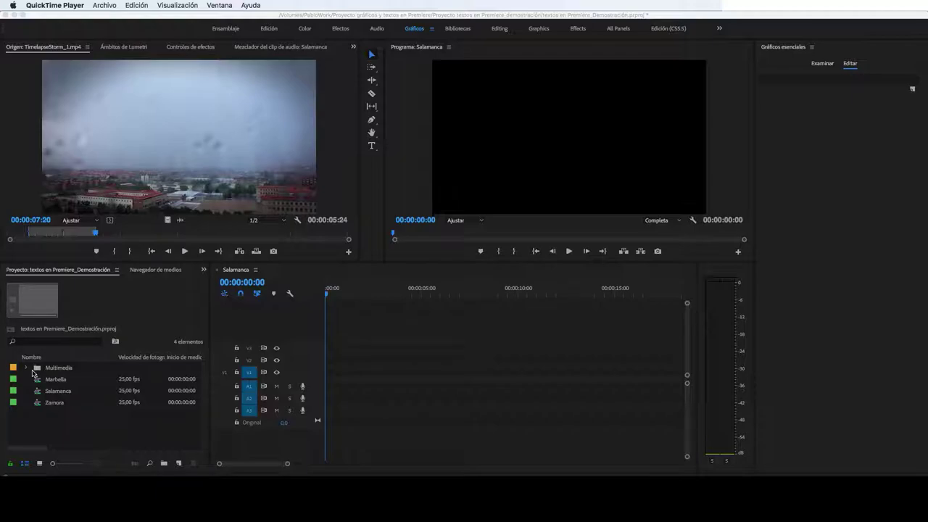
Drag TimelapseStorm_1.mp4 from Multimedia > Video de prueba onto the start of the Salamanca sequence
{"action": "left_click", "coordinate": [29, 371]}
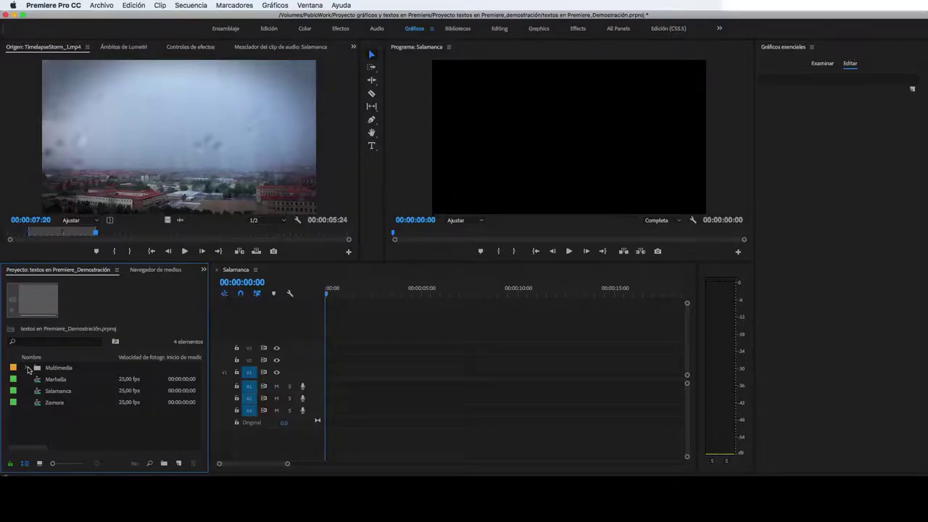
{"action": "left_click", "coordinate": [27, 368]}
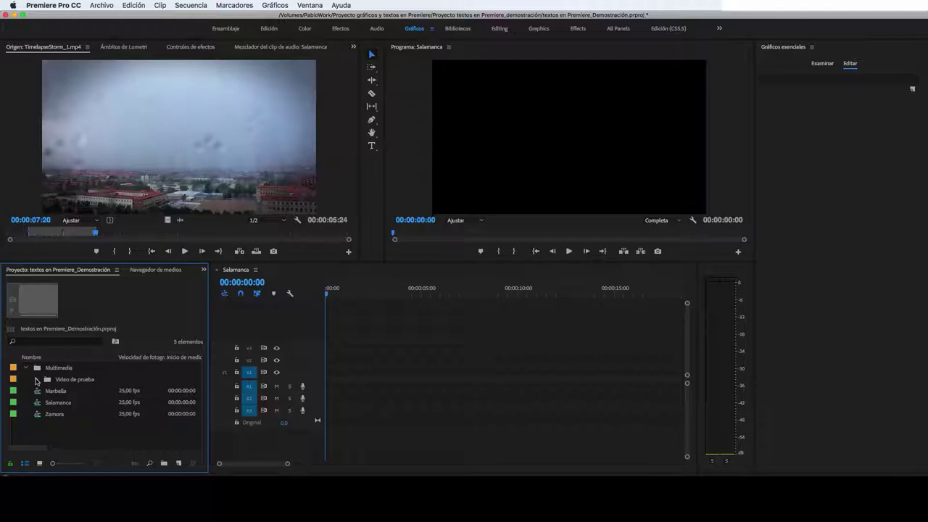
{"action": "left_click", "coordinate": [36, 379]}
{"action": "left_click", "coordinate": [82, 427]}
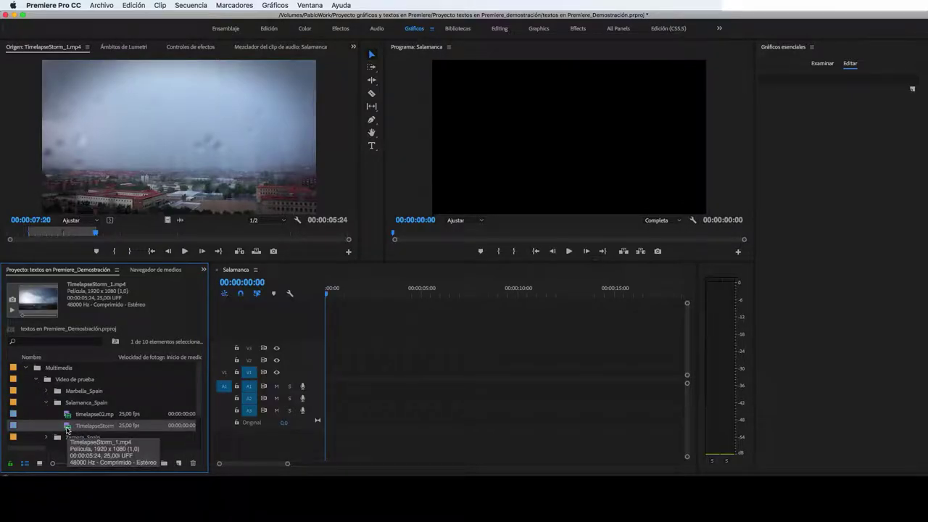
{"action": "mouse_move", "coordinate": [67, 429]}
{"action": "left_mouse_down"}
{"action": "mouse_move", "coordinate": [340, 386]}
{"action": "mouse_move", "coordinate": [326, 384]}
{"action": "left_mouse_up"}
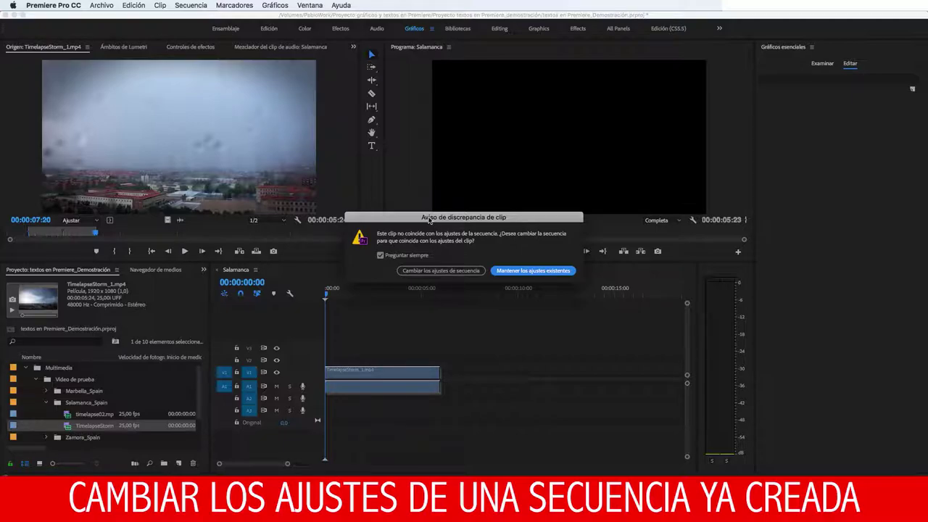
Answer the clip mismatch warning by changing the sequence settings to match the clip
{"action": "left_click_drag", "start_coordinate": [428, 218], "coordinate": [375, 188]}
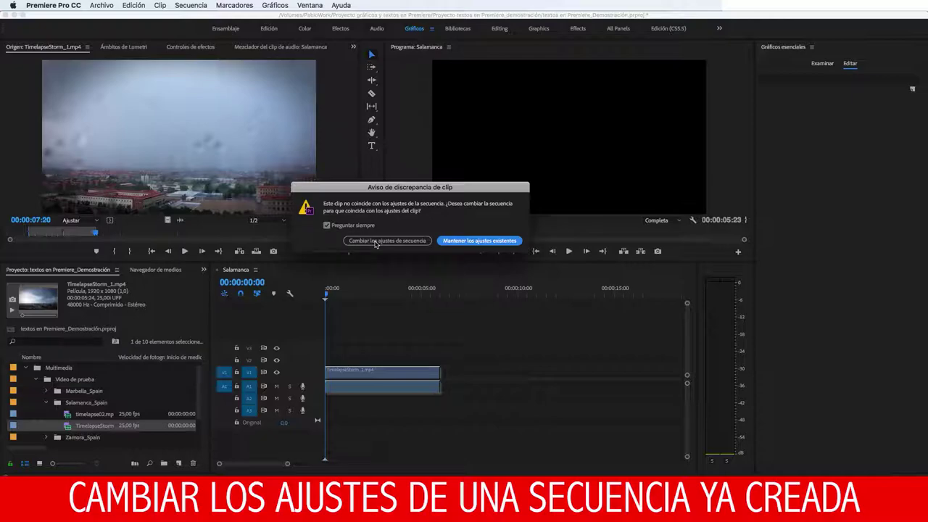
{"action": "left_click", "coordinate": [374, 241]}
Undo the clip placement and set Salamanca's field order to upper field first
{"action": "key", "text": "ctrl+z"}
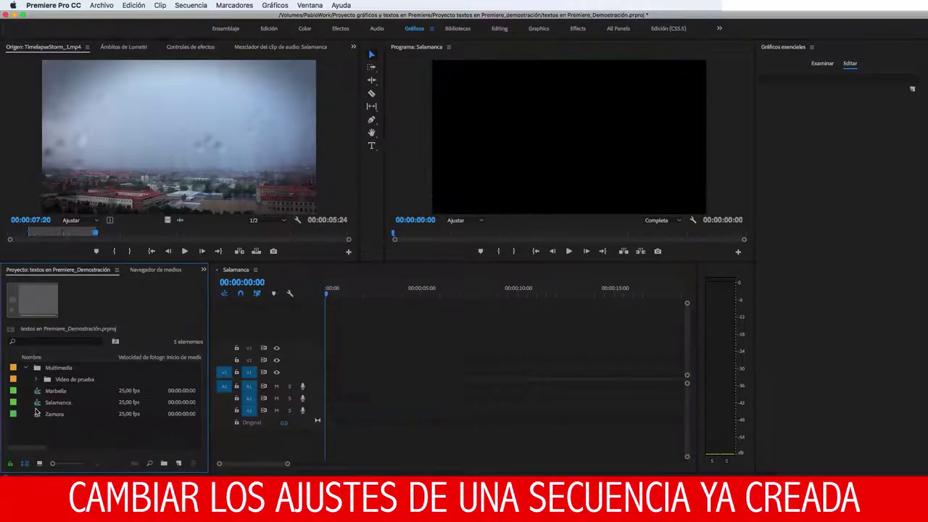
{"action": "right_click", "coordinate": [36, 405]}
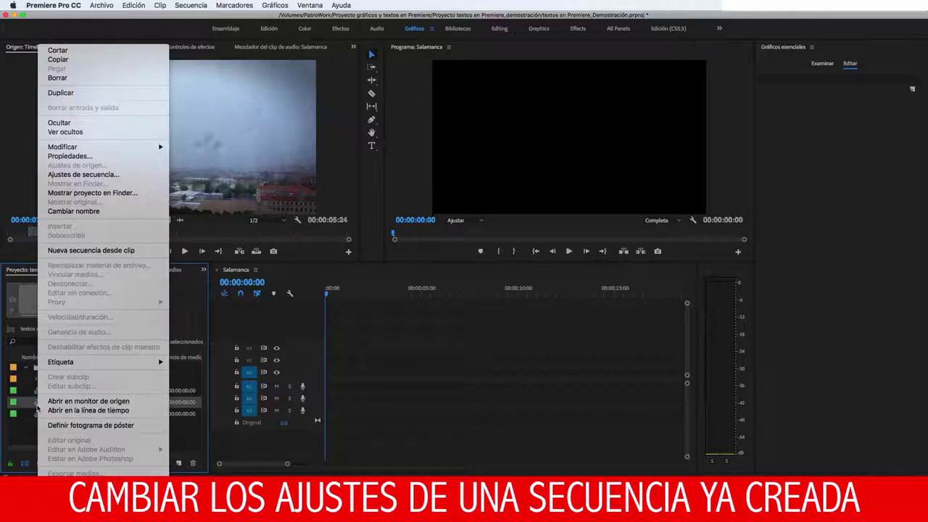
{"action": "left_click", "coordinate": [84, 174]}
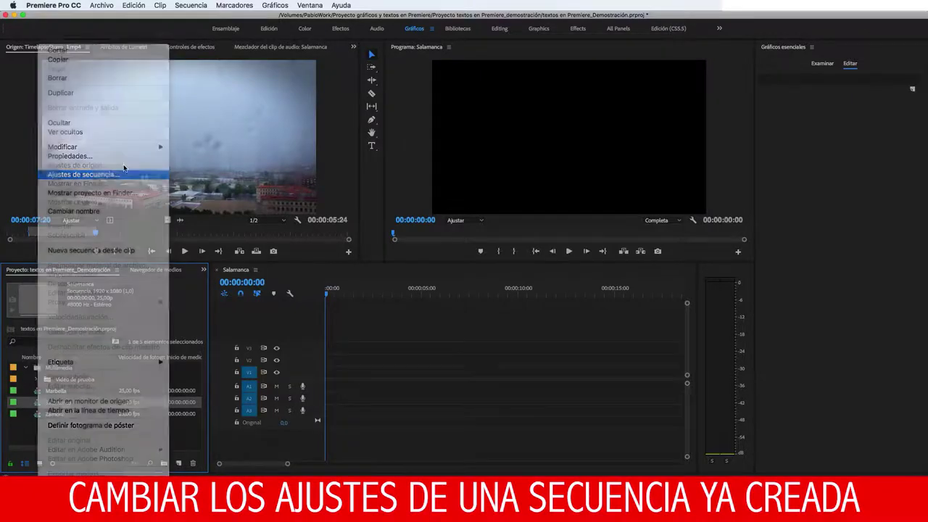
{"action": "left_click_drag", "start_coordinate": [496, 75], "coordinate": [472, 28]}
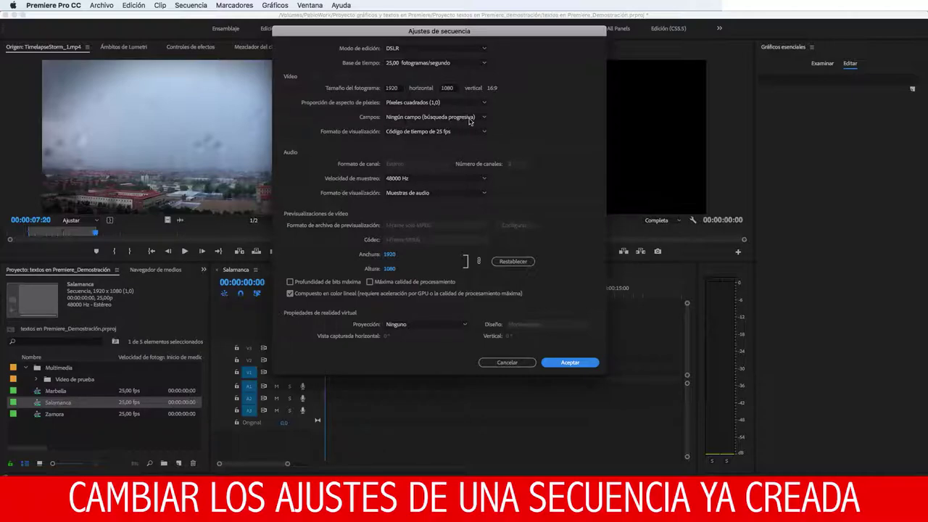
{"action": "left_click", "coordinate": [484, 120]}
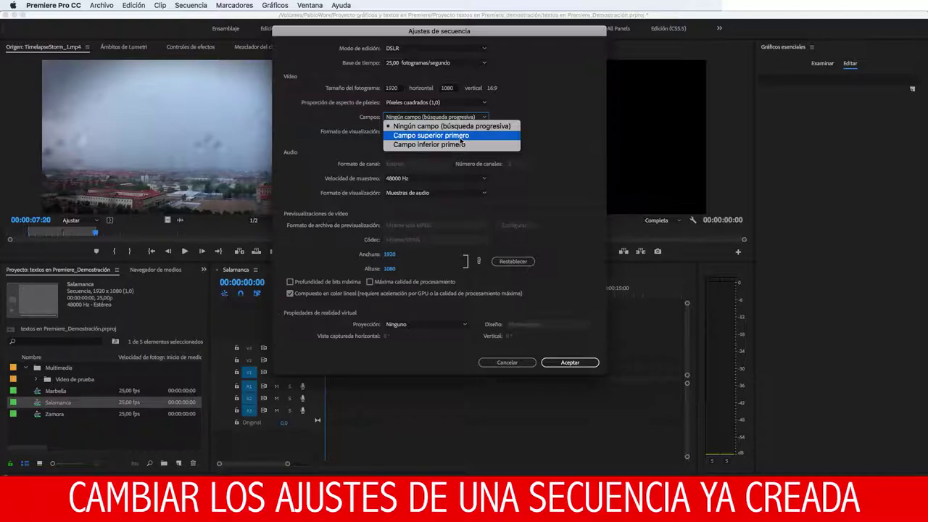
{"action": "left_click", "coordinate": [460, 138]}
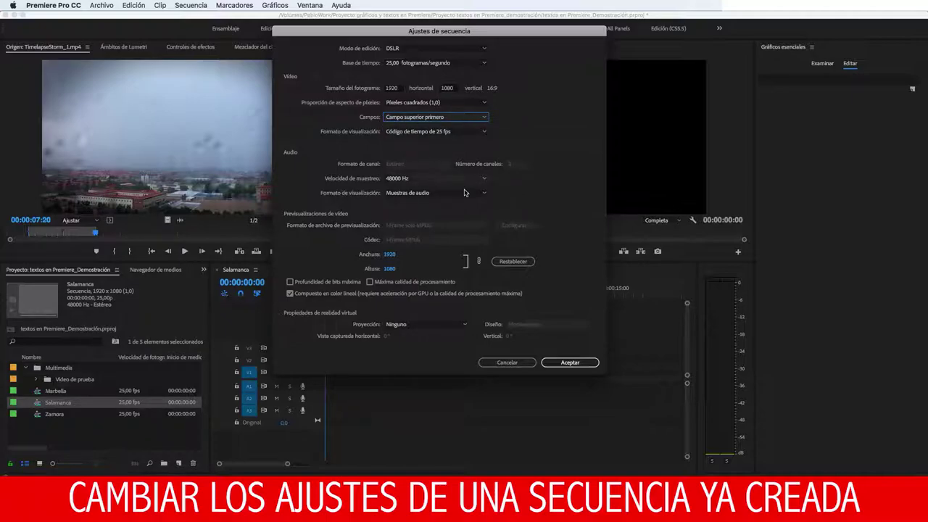
{"action": "left_click", "coordinate": [562, 362]}
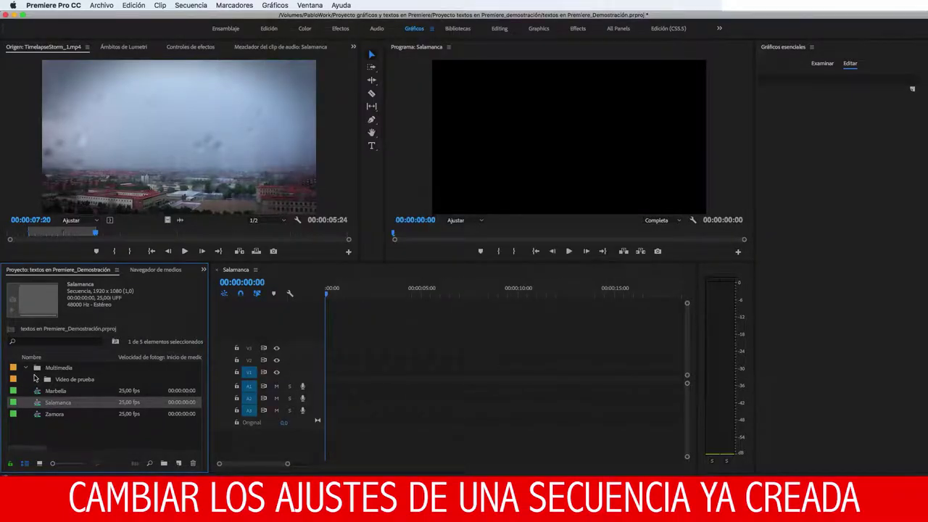
Test TimelapseStorm on the Salamanca timeline at 00:00:02:13, then delete it
{"action": "left_click", "coordinate": [35, 379]}
{"action": "left_click_drag", "start_coordinate": [94, 426], "coordinate": [303, 386]}
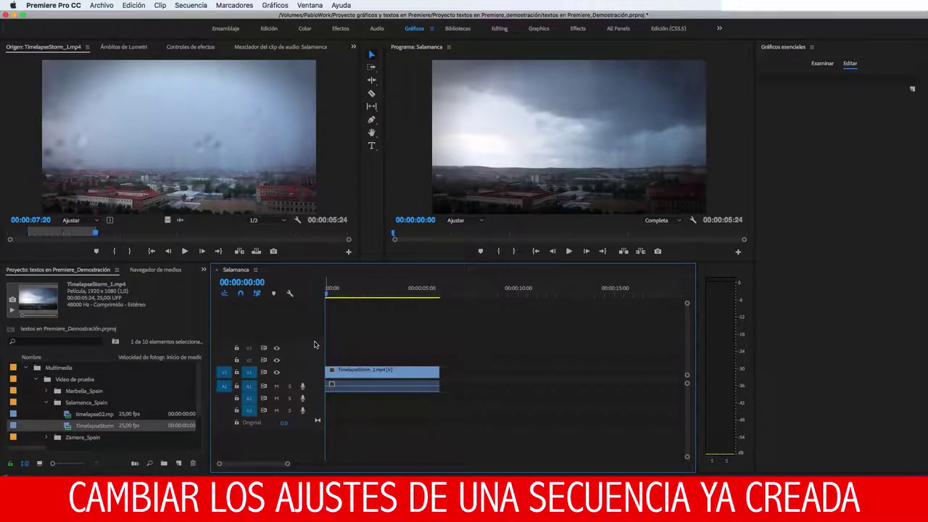
{"action": "left_click", "coordinate": [374, 297]}
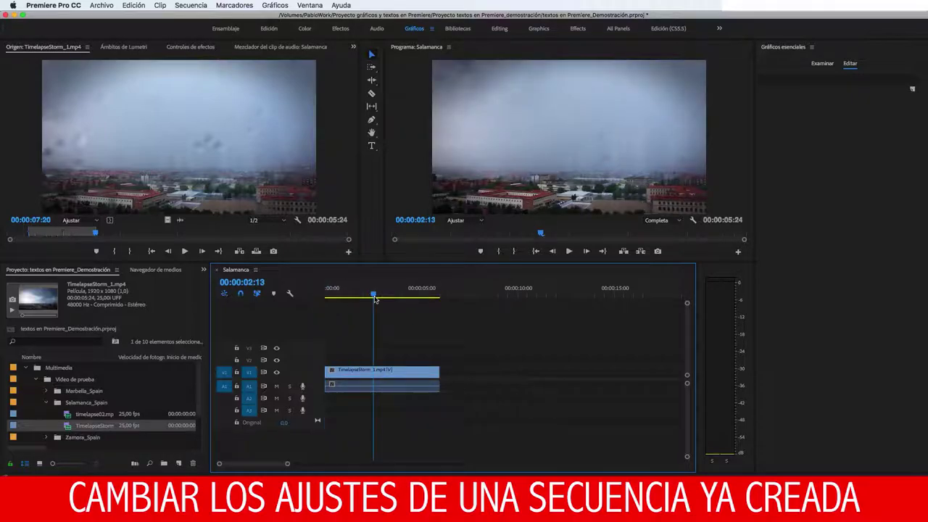
{"action": "left_click", "coordinate": [394, 382]}
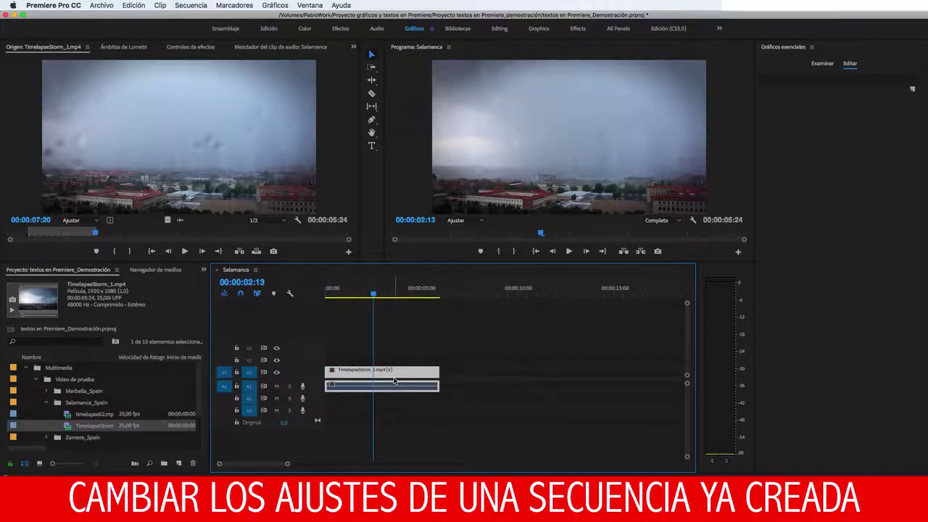
{"action": "key", "text": "Delete"}
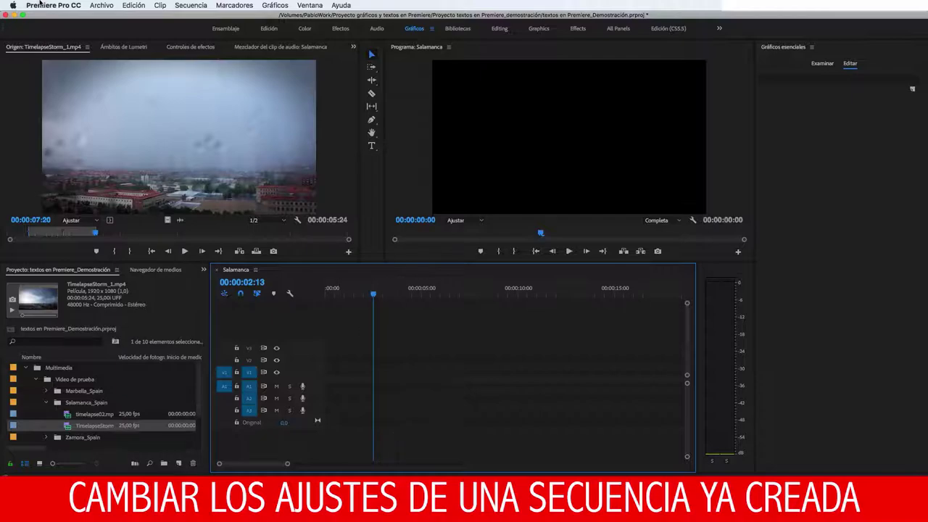
Start a new sequence using the Digital SLR > 1080p > DSLR 1080p25 preset
{"action": "left_click", "coordinate": [110, 6]}
{"action": "mouse_move", "coordinate": [116, 17]}
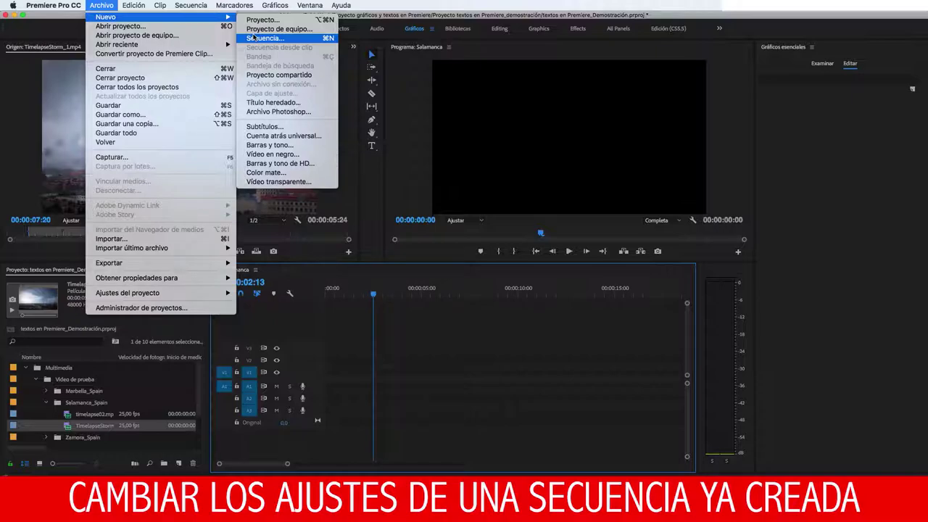
{"action": "left_click", "coordinate": [255, 38]}
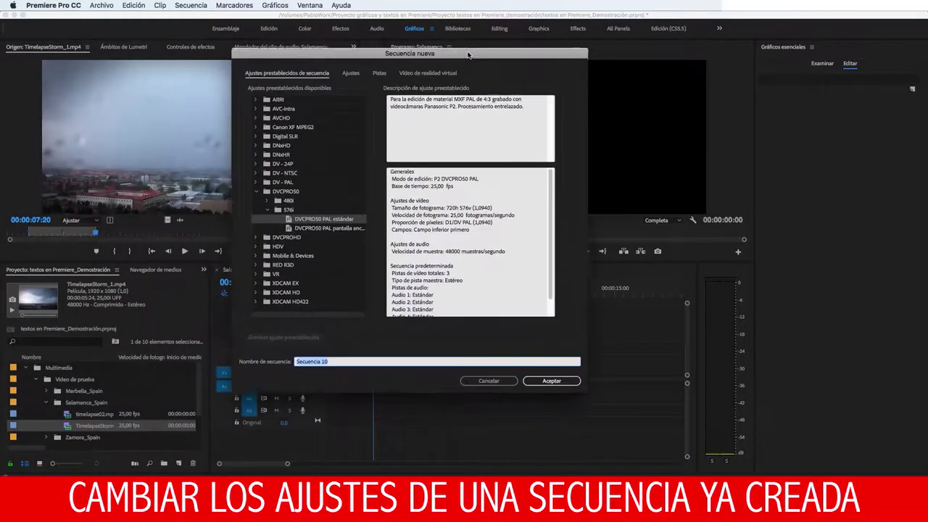
{"action": "left_click", "coordinate": [263, 185]}
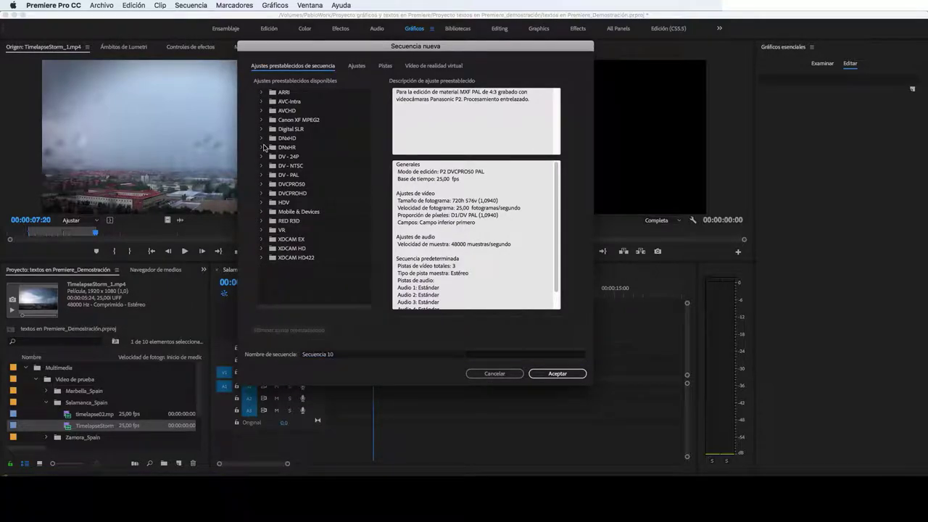
{"action": "left_click", "coordinate": [262, 130]}
{"action": "left_click", "coordinate": [273, 138]}
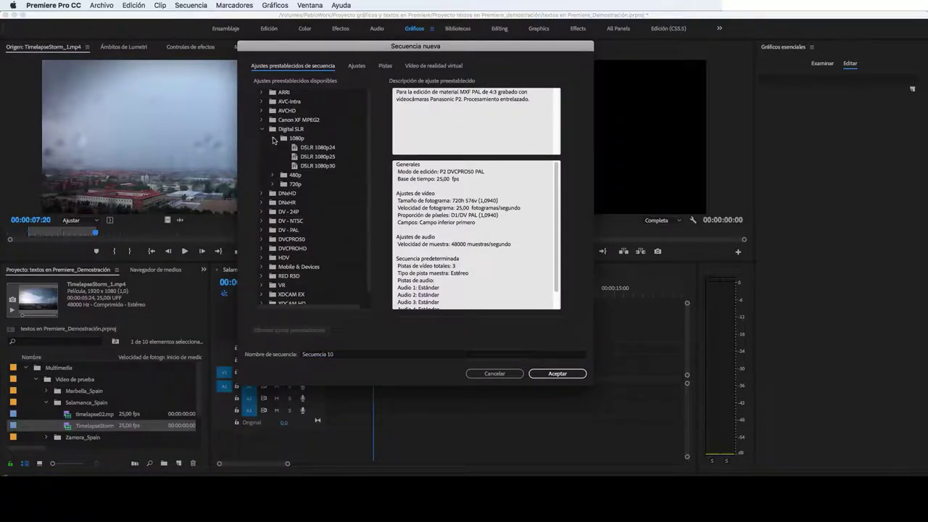
{"action": "left_click", "coordinate": [312, 157]}
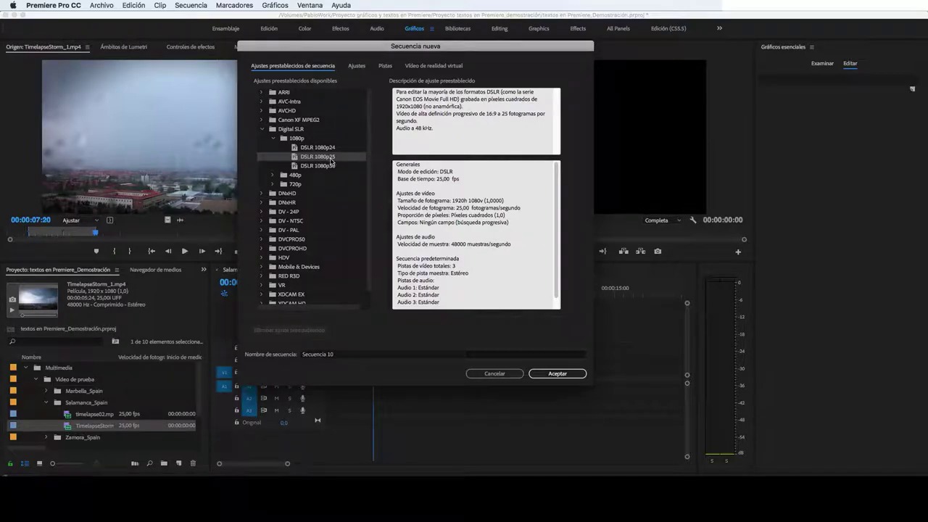
Set the field order to upper field first and create the sequence as Salamanca_i
{"action": "left_click", "coordinate": [349, 67]}
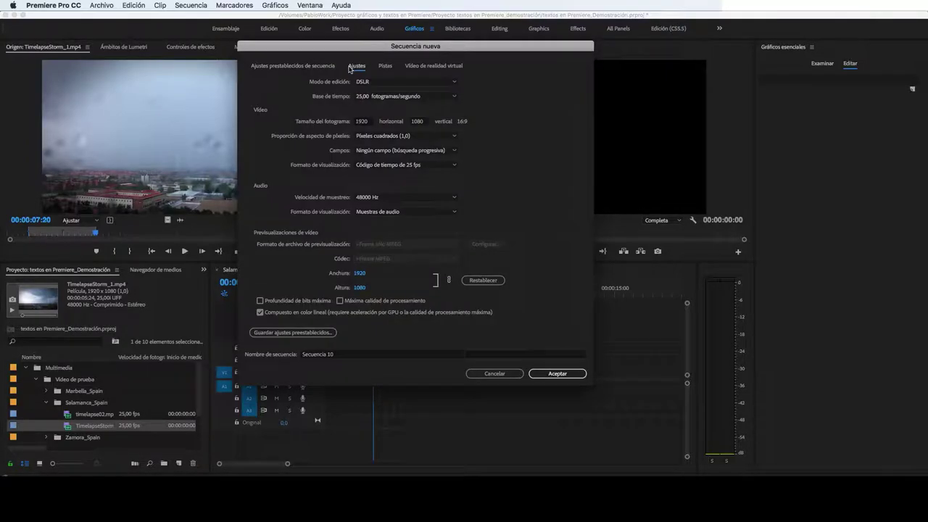
{"action": "left_click", "coordinate": [422, 150]}
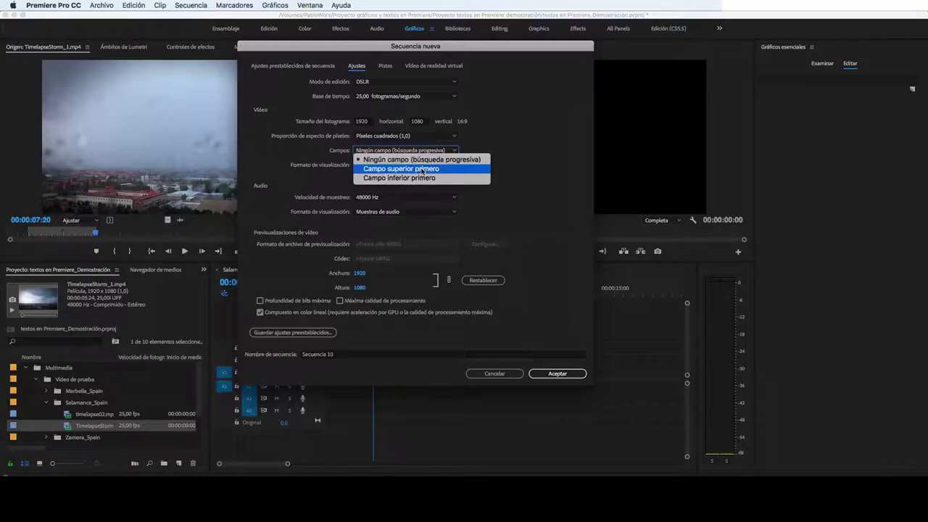
{"action": "left_click", "coordinate": [421, 165]}
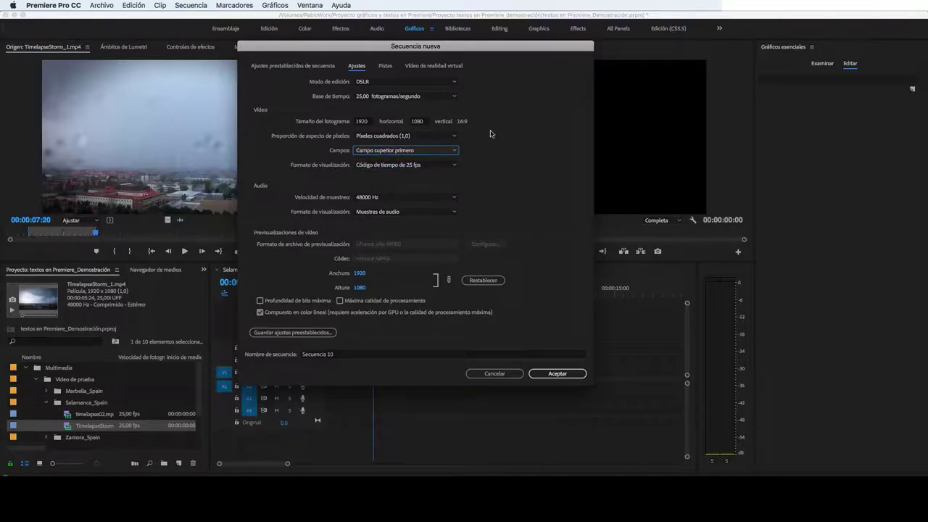
{"action": "left_click", "coordinate": [370, 354]}
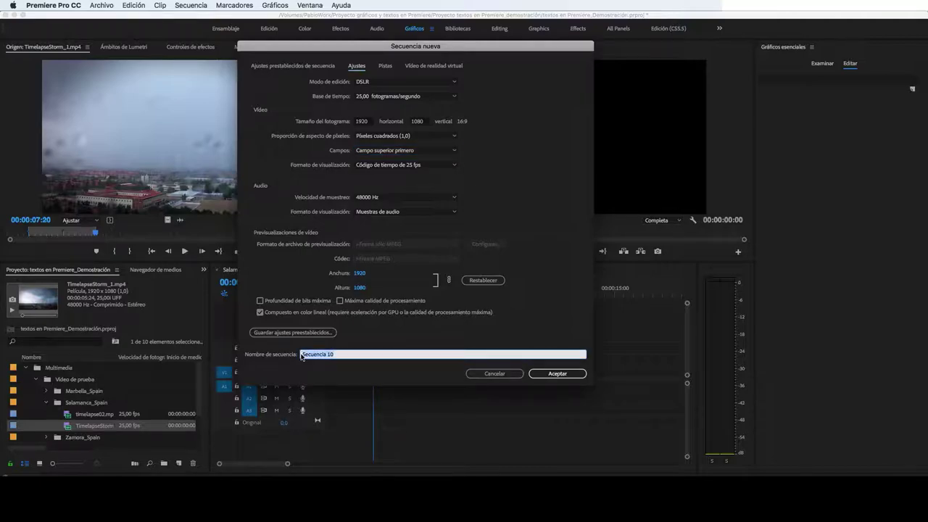
{"action": "type", "text": "Salamanca_i"}
{"action": "key", "text": "Return"}
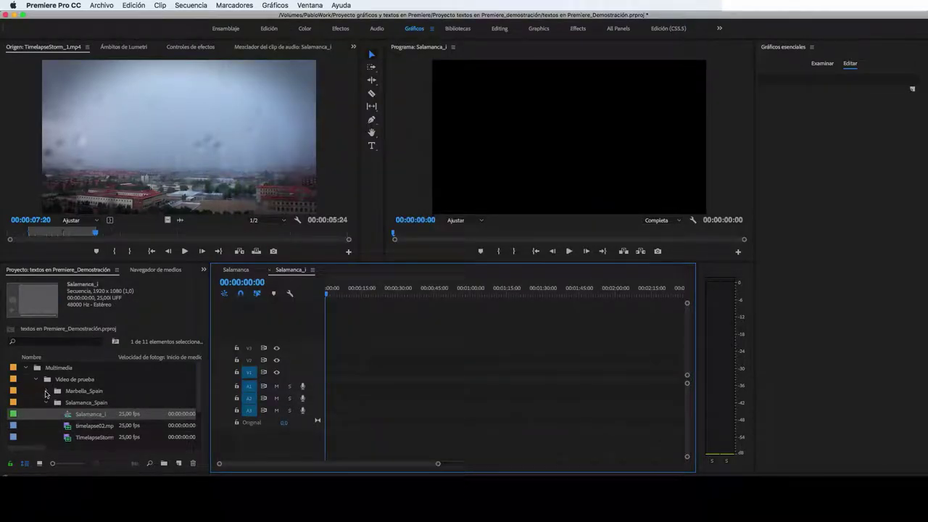
Test TimelapseStorm in Salamanca_i, previewing around 00:00:02:00, then delete the clip
{"action": "scroll", "coordinate": [58, 396], "scroll_direction": "down", "scroll_amount": 2}
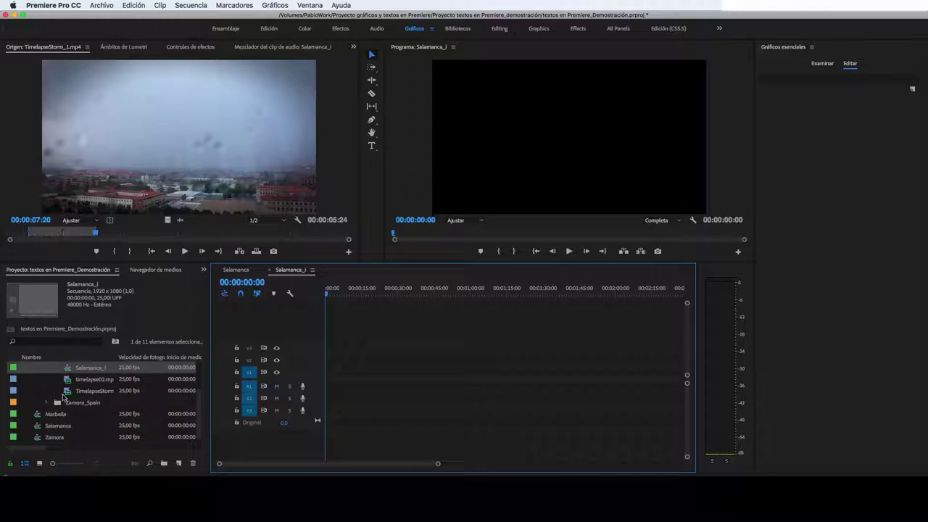
{"action": "left_click_drag", "start_coordinate": [67, 391], "coordinate": [331, 376]}
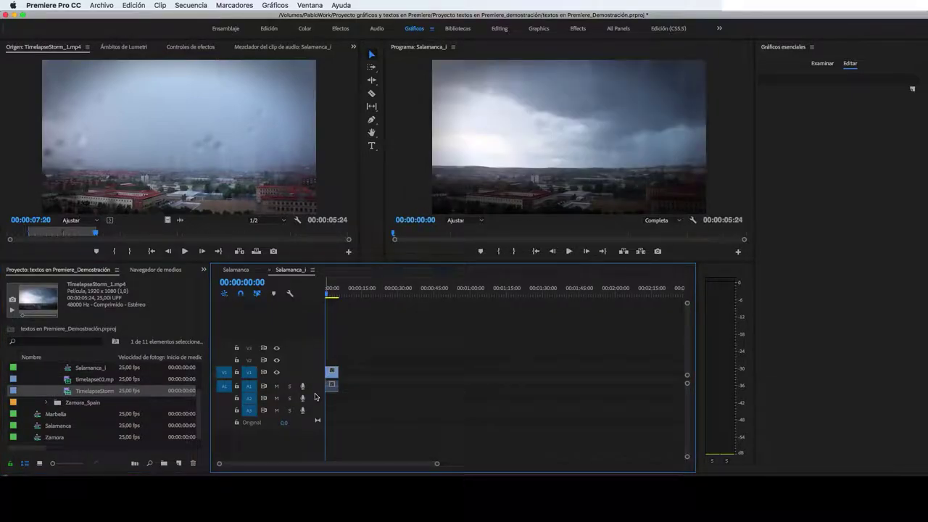
{"action": "left_click", "coordinate": [338, 294]}
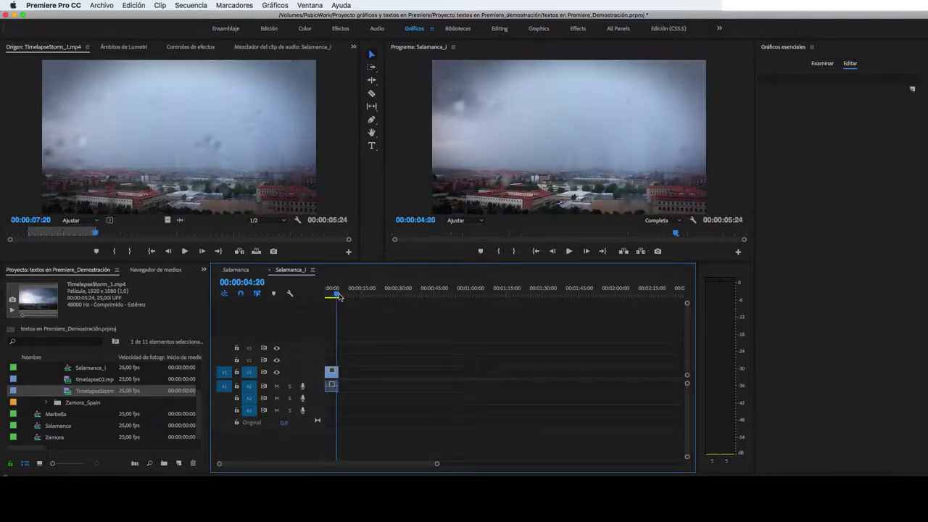
{"action": "left_click_drag", "start_coordinate": [339, 296], "coordinate": [330, 294]}
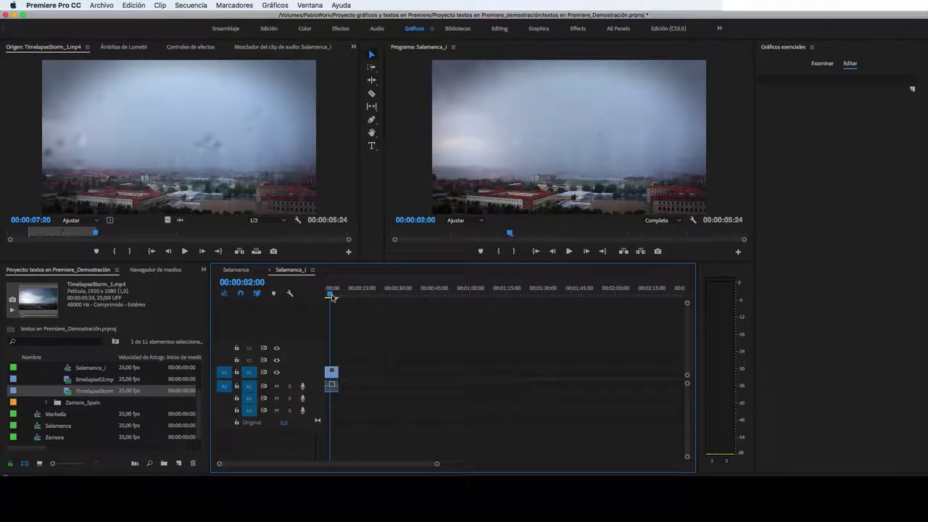
{"action": "left_click", "coordinate": [331, 379]}
{"action": "key", "text": "Delete"}
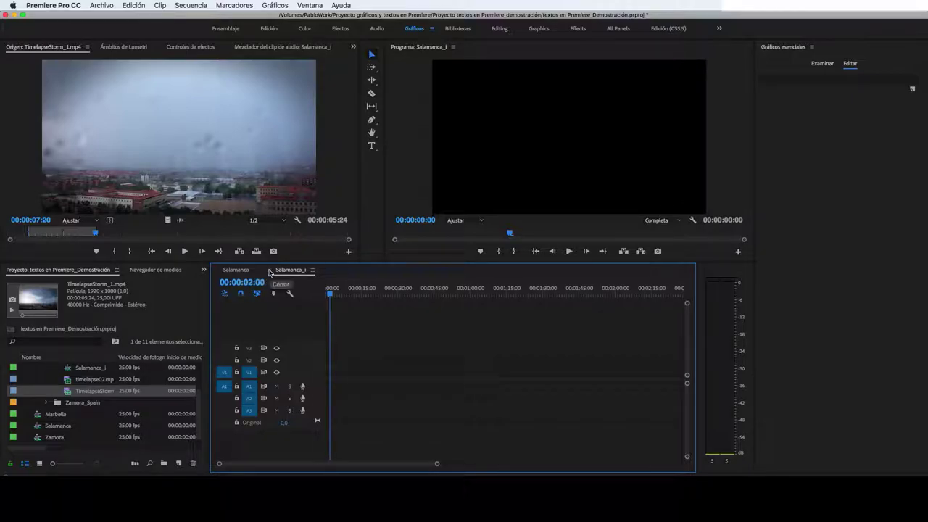
Close and delete Salamanca_i, then collapse the Salamanca_Spain and Video de prueba folders
{"action": "left_click", "coordinate": [270, 270]}
{"action": "left_click", "coordinate": [68, 371]}
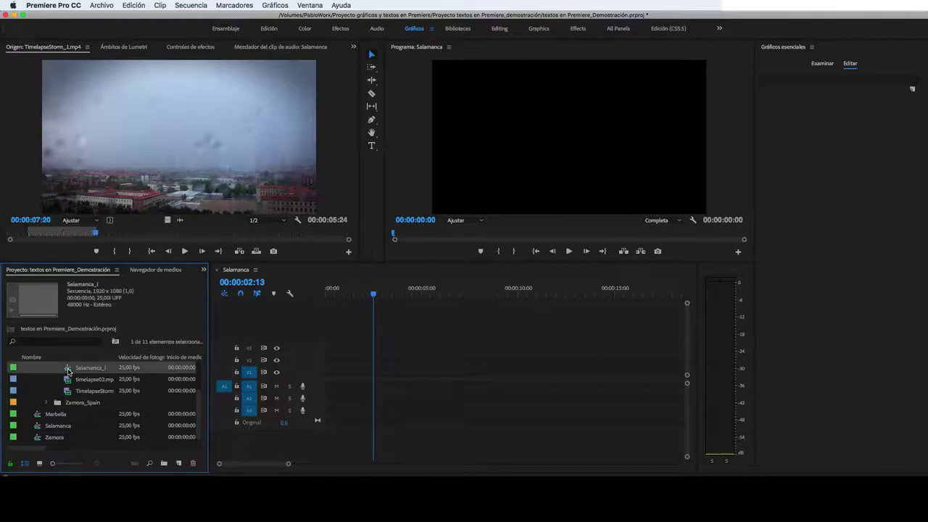
{"action": "key", "text": "Delete"}
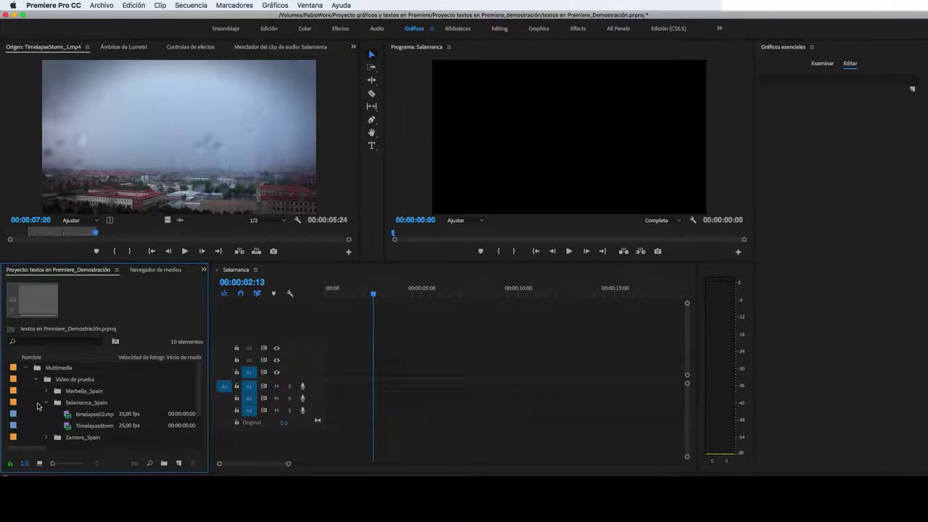
{"action": "left_click", "coordinate": [45, 402]}
{"action": "left_click", "coordinate": [37, 379]}
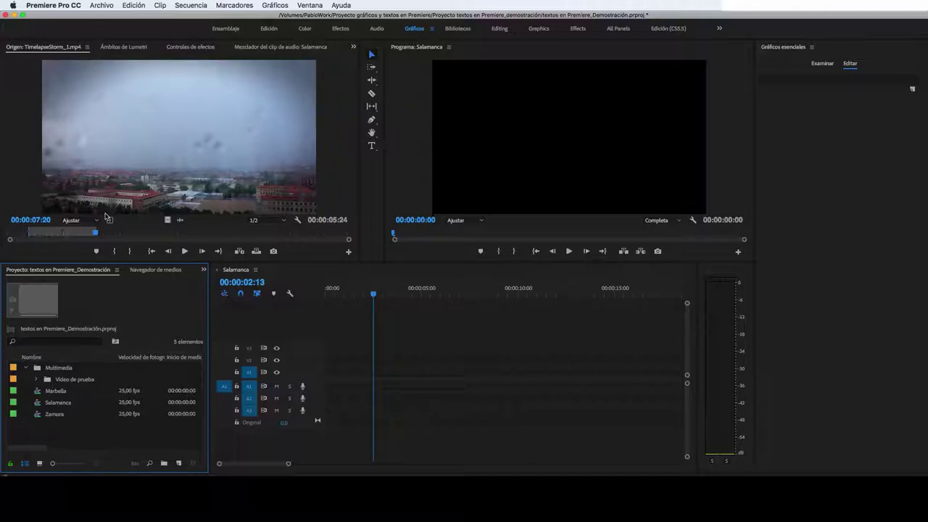
Drop TimelapseStorm_1.mp4 at the sequence start on V1/A1, preview it, and park at 00:00:05:01
{"action": "mouse_move", "coordinate": [95, 234]}
{"action": "left_mouse_down"}
{"action": "mouse_move", "coordinate": [51, 232]}
{"action": "mouse_move", "coordinate": [127, 236]}
{"action": "left_mouse_up"}
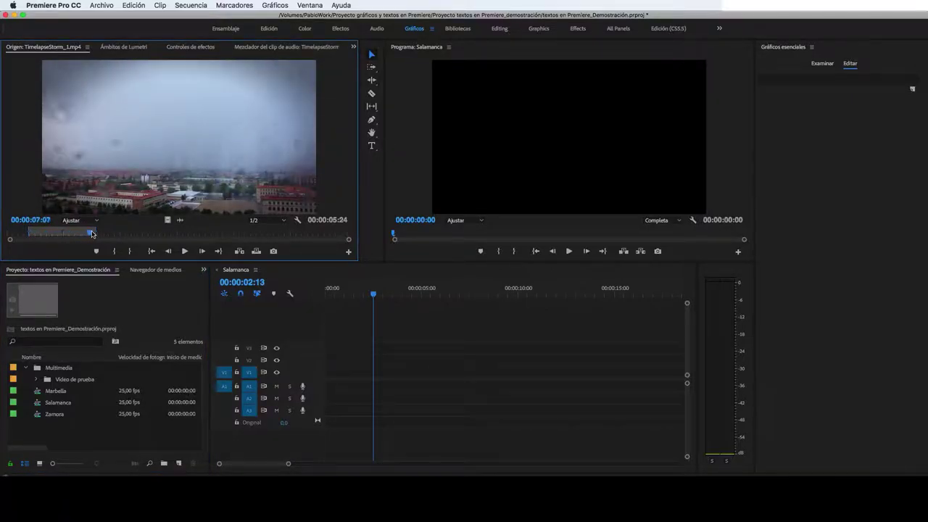
{"action": "left_click_drag", "start_coordinate": [174, 145], "coordinate": [327, 371]}
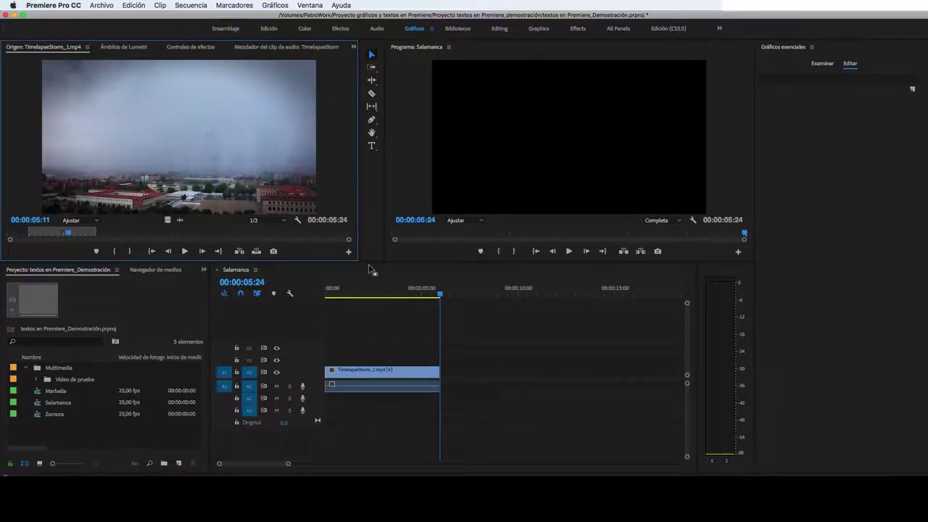
{"action": "left_click_drag", "start_coordinate": [403, 297], "coordinate": [310, 297]}
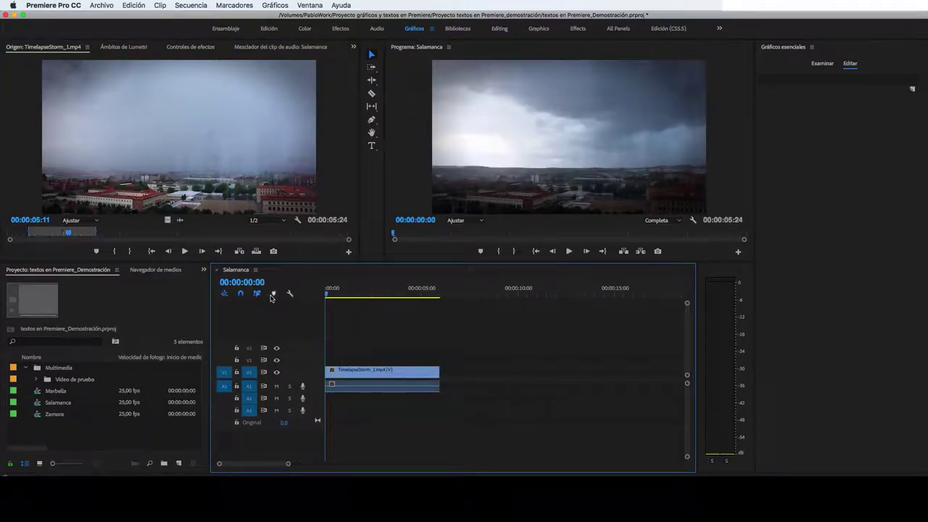
{"action": "key", "text": "space"}
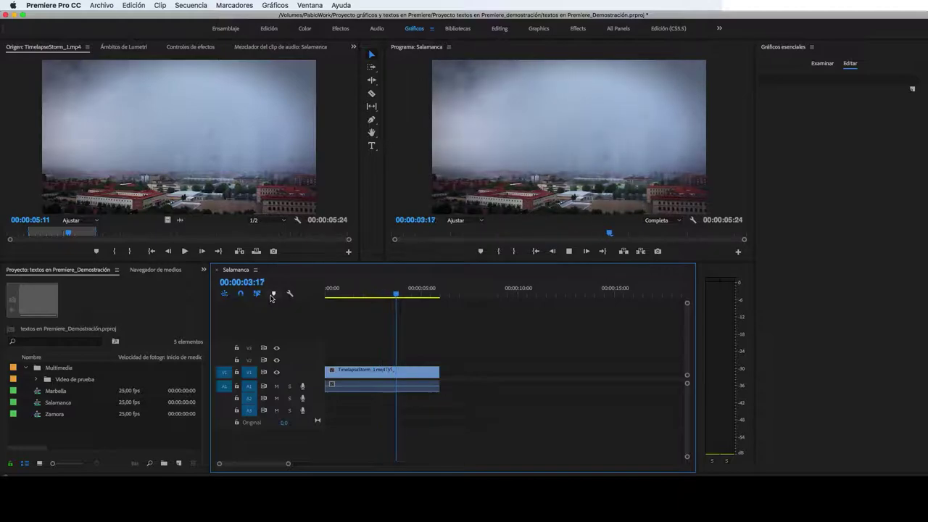
{"action": "key", "text": "space"}
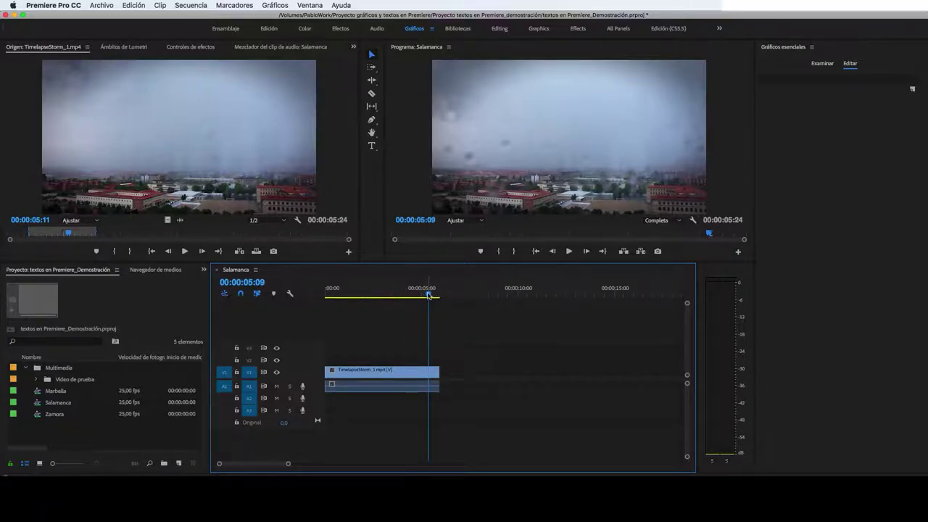
{"action": "left_click", "coordinate": [424, 295]}
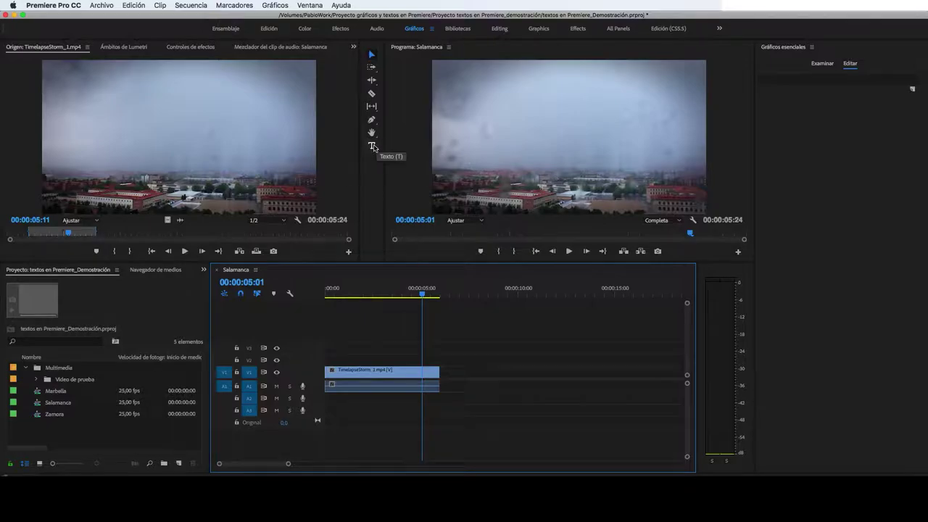
Create a text graphic on V2 at 00:00:05:01 reading 'Herramientas Tecnológicas II'
{"action": "left_click", "coordinate": [371, 146]}
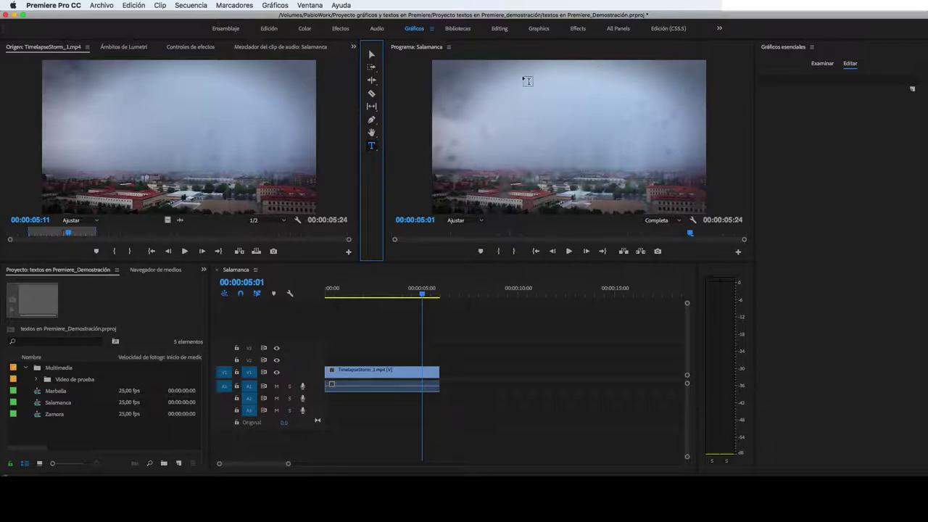
{"action": "left_click", "coordinate": [459, 76]}
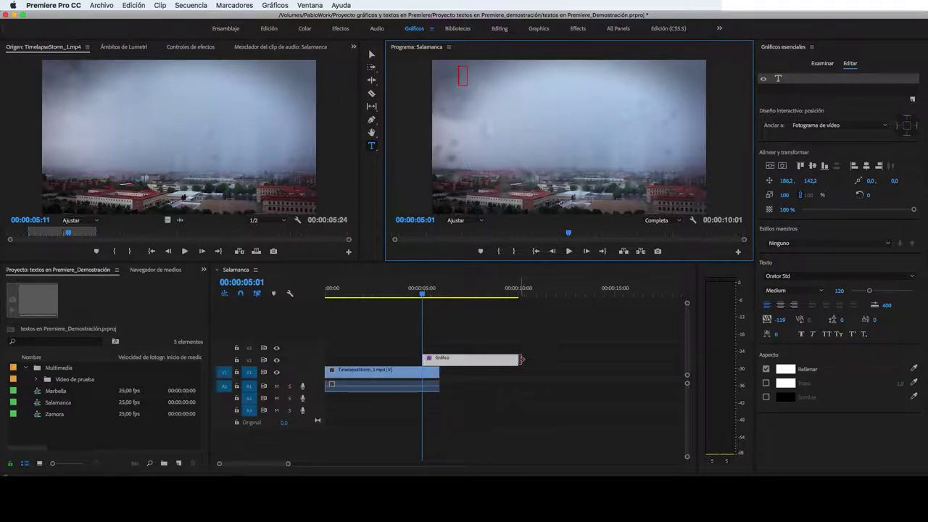
{"action": "mouse_move", "coordinate": [517, 359]}
{"action": "left_mouse_down"}
{"action": "mouse_move", "coordinate": [486, 359]}
{"action": "mouse_move", "coordinate": [517, 358]}
{"action": "left_mouse_up"}
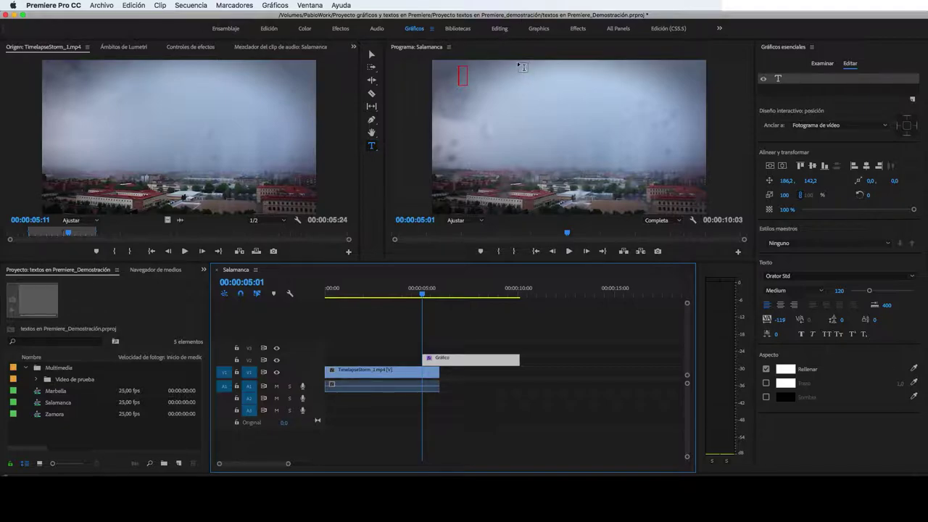
{"action": "left_click", "coordinate": [461, 73]}
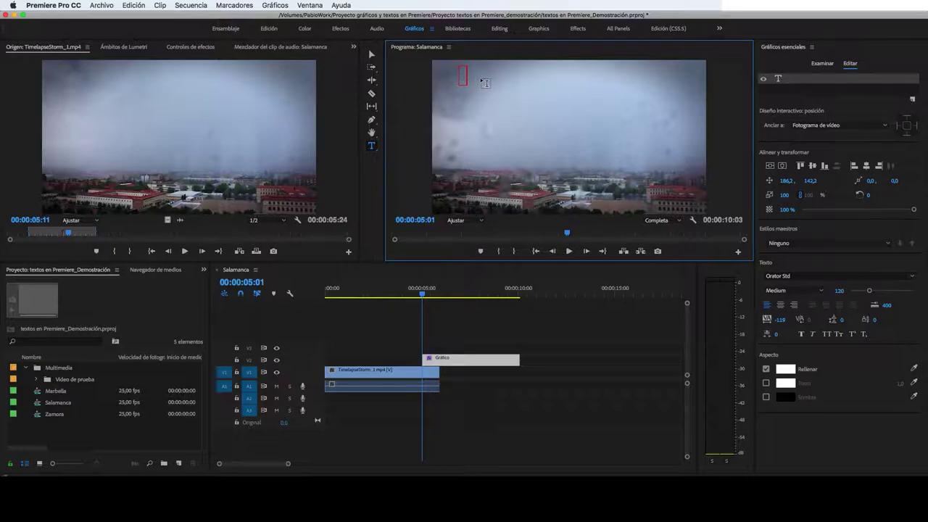
{"action": "type", "text": "Her"}
{"action": "type", "text": "ramientas Tecnológicas II"}
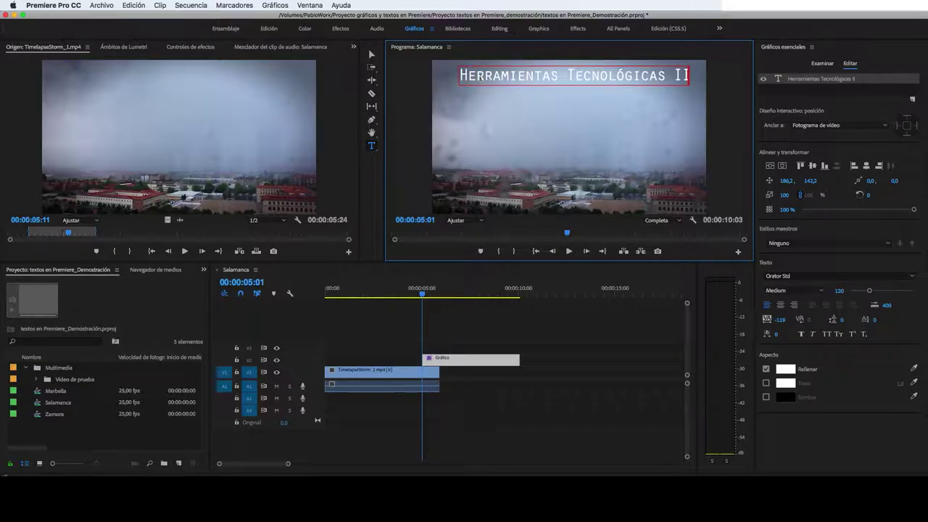
{"action": "left_click", "coordinate": [371, 54]}
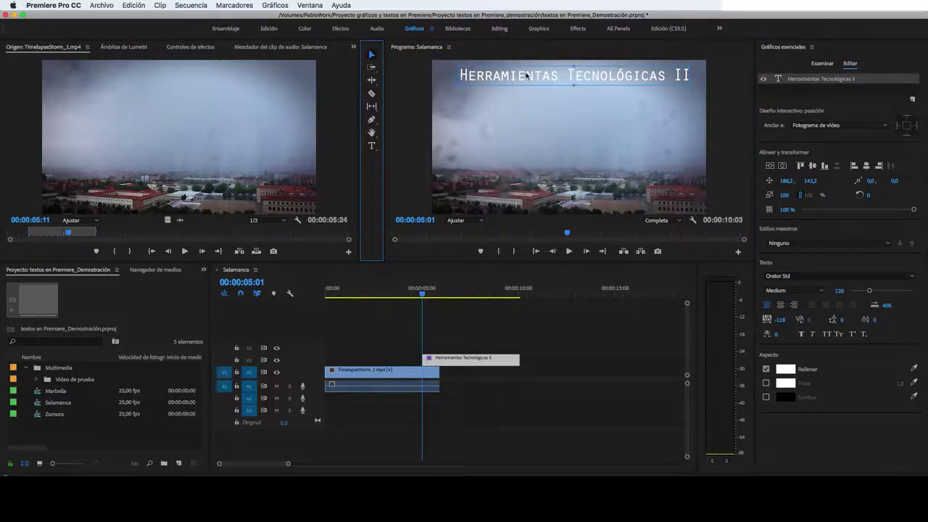
Lower the title slightly and add the line 'DESPUÉS DE LA ETREGA LLEGA LA CALMA' beneath it
{"action": "left_click_drag", "start_coordinate": [526, 76], "coordinate": [511, 90]}
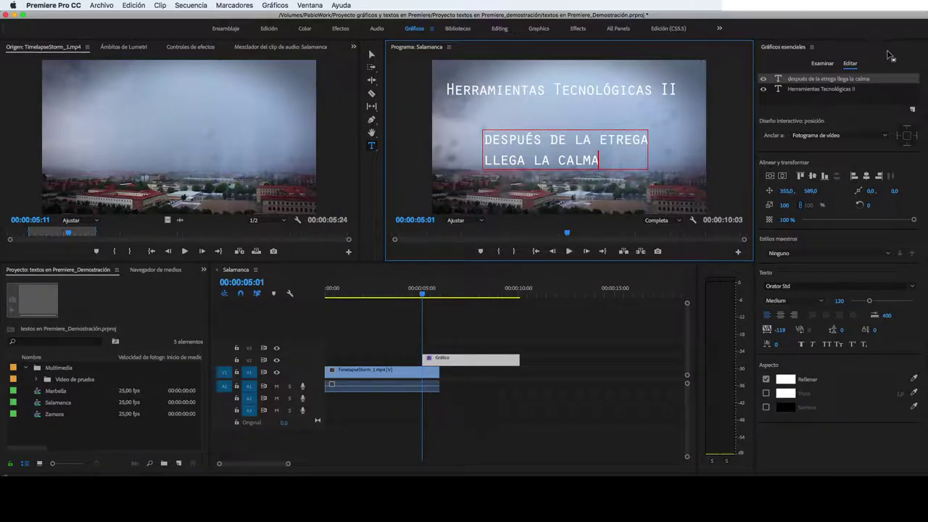
{"action": "left_click", "coordinate": [806, 107]}
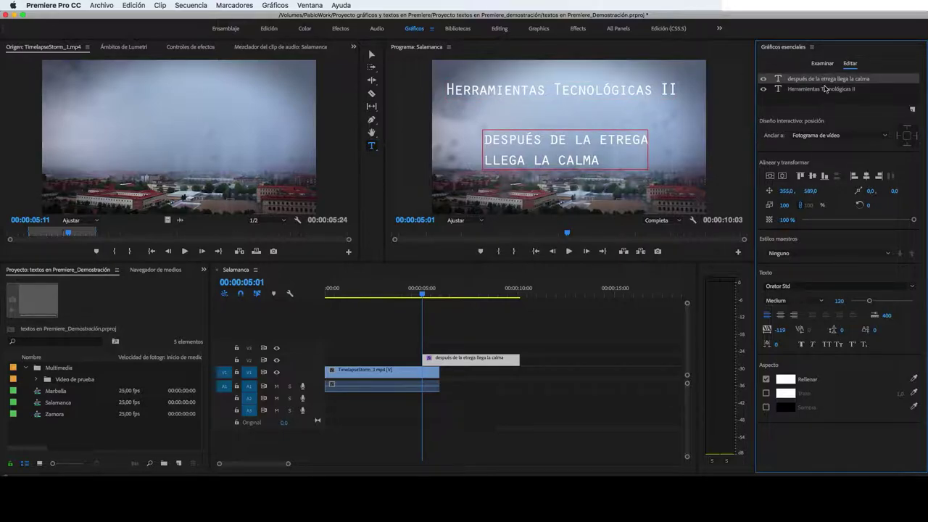
{"action": "left_click", "coordinate": [826, 87]}
{"action": "left_click", "coordinate": [490, 375]}
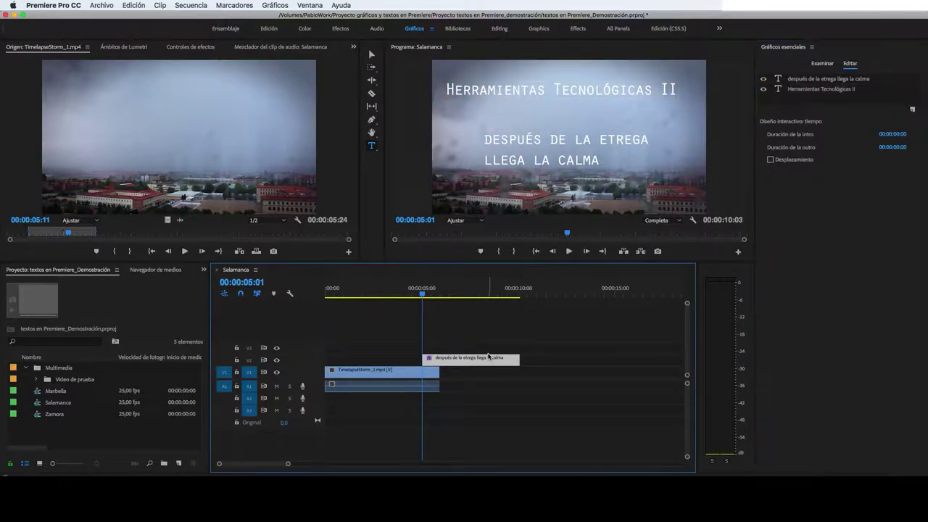
{"action": "left_click", "coordinate": [489, 364]}
{"action": "left_click_drag", "start_coordinate": [424, 295], "coordinate": [382, 295]}
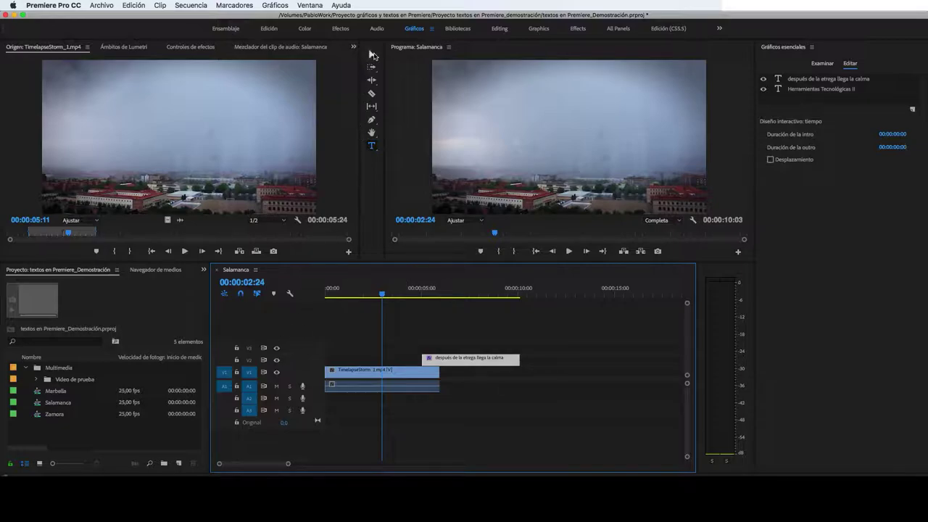
Delete the accidentally created empty graphic clip from the timeline
{"action": "left_click", "coordinate": [371, 54]}
{"action": "left_click", "coordinate": [372, 146]}
{"action": "left_click", "coordinate": [471, 108]}
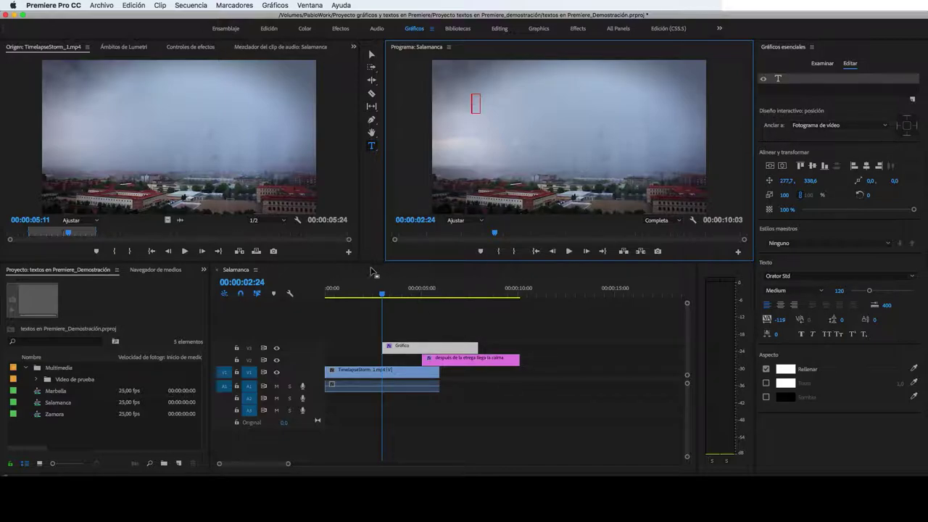
{"action": "left_click", "coordinate": [411, 354]}
{"action": "key", "text": "Delete"}
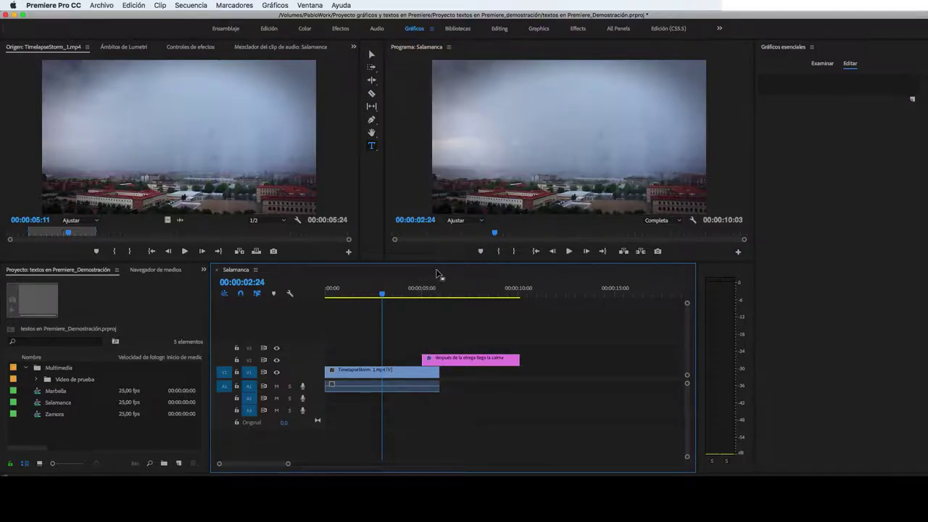
Select the title clip at 00:00:05:12 and open its subtitle layer's settings in Essential Graphics
{"action": "left_click", "coordinate": [430, 289]}
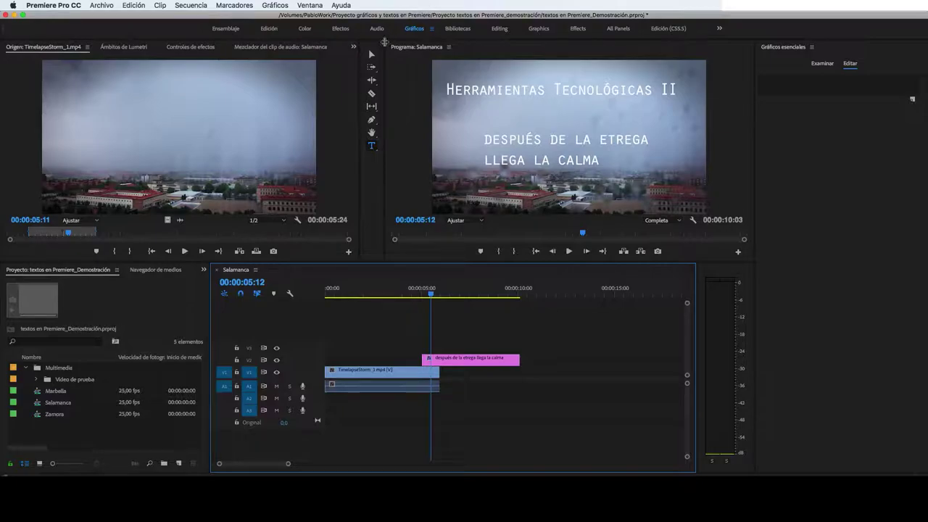
{"action": "left_click", "coordinate": [371, 54]}
{"action": "left_click", "coordinate": [471, 361]}
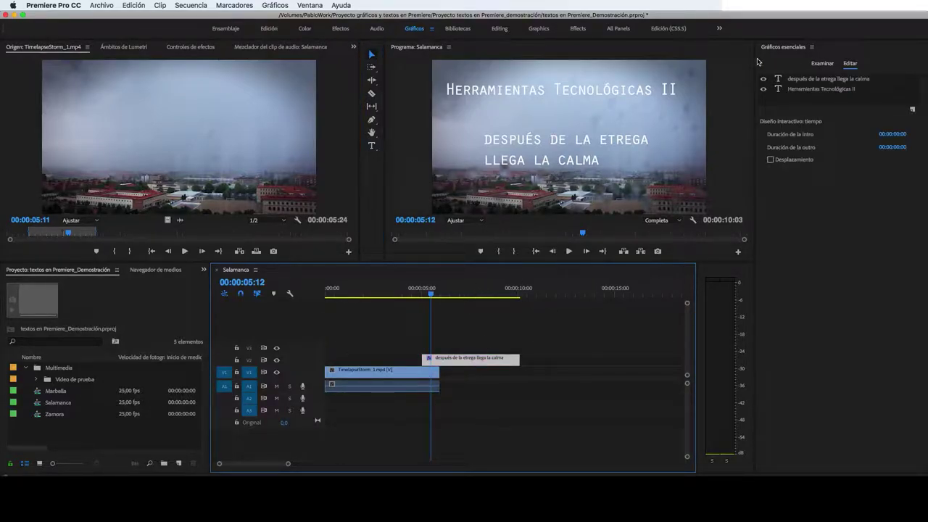
{"action": "left_click", "coordinate": [820, 81]}
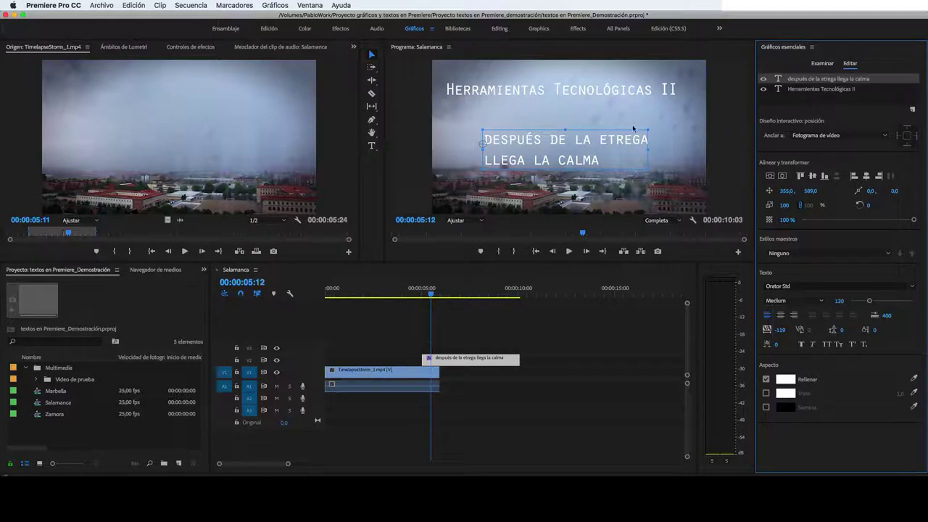
{"action": "left_click", "coordinate": [372, 146]}
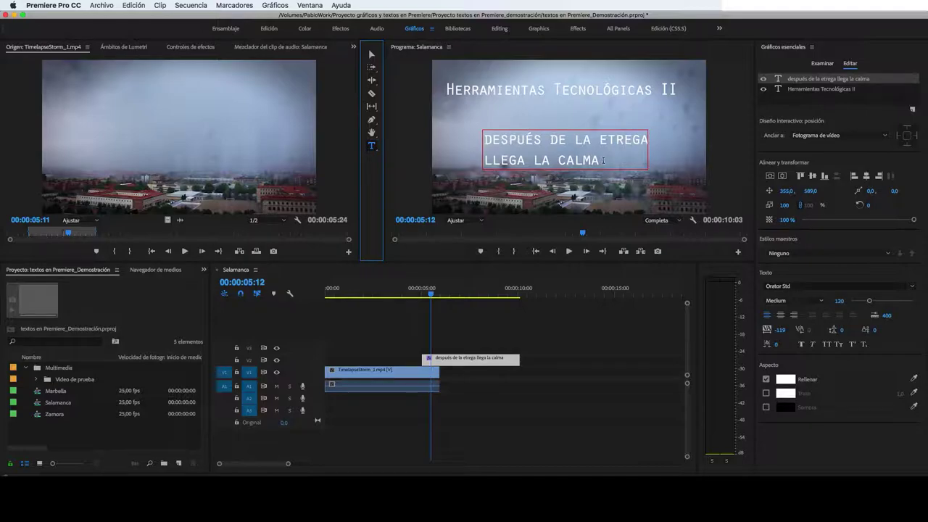
{"action": "left_click", "coordinate": [601, 161]}
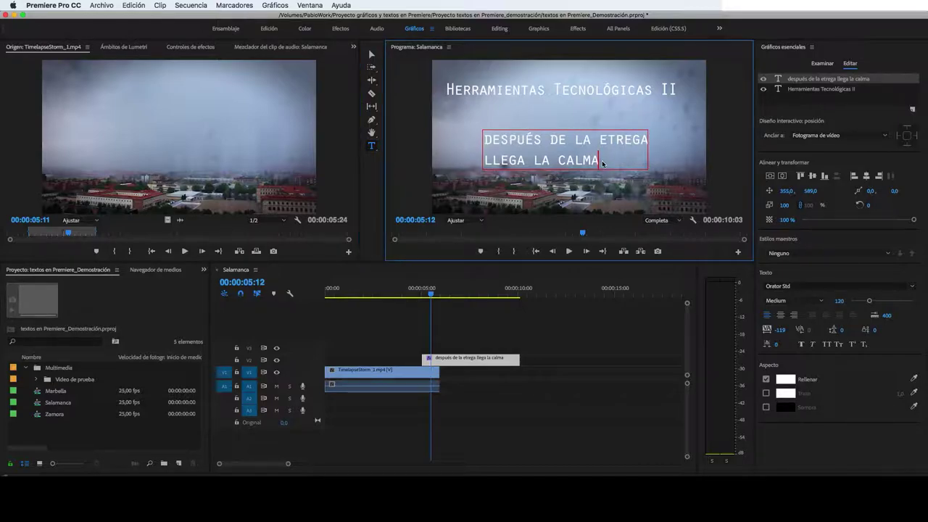
{"action": "key", "text": "super+a"}
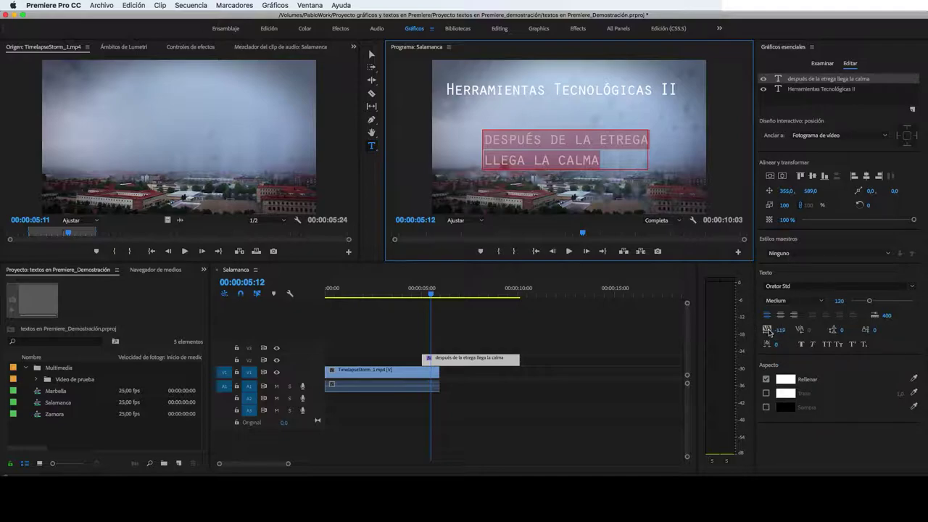
{"action": "left_click_drag", "start_coordinate": [868, 303], "coordinate": [875, 305]}
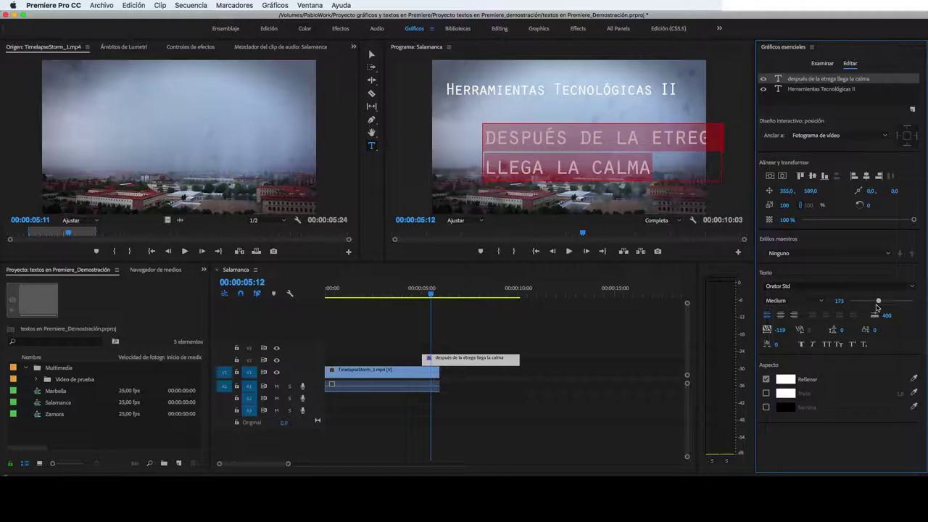
{"action": "left_click", "coordinate": [838, 300]}
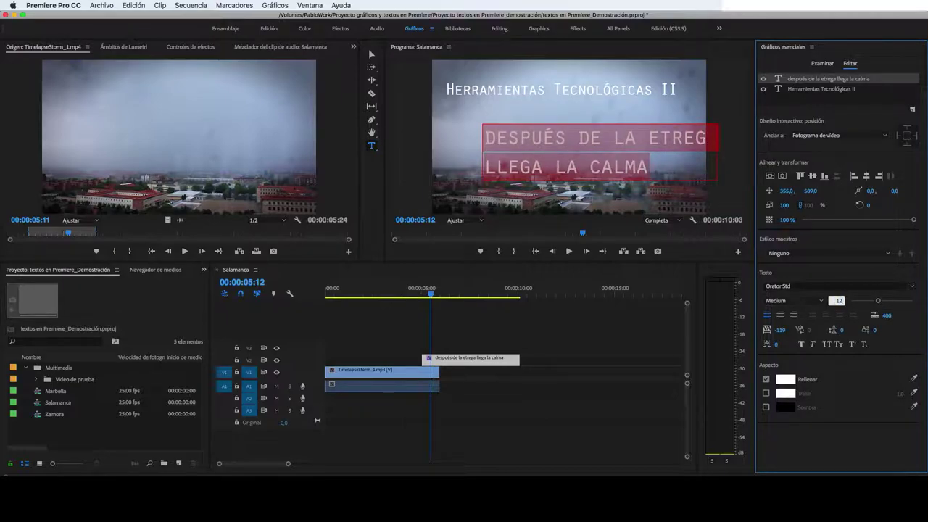
{"action": "type", "text": "120"}
{"action": "key", "text": "Return"}
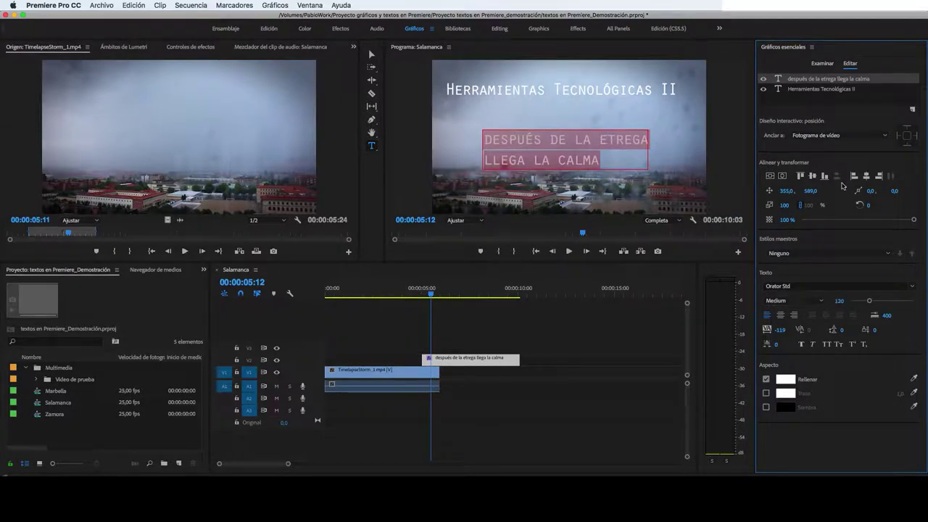
Right-align the two-line subtitle, move it to the frame's right side, and set leading to -45
{"action": "left_click", "coordinate": [794, 315]}
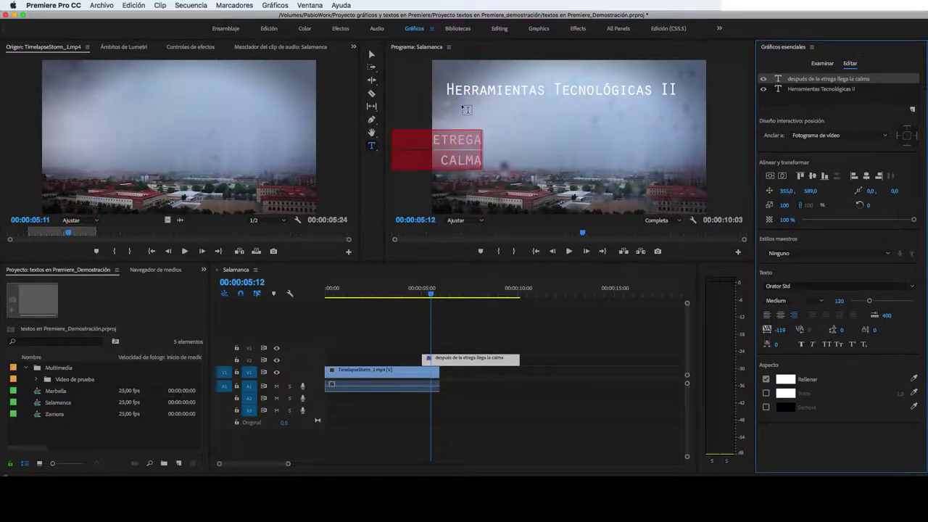
{"action": "left_click", "coordinate": [371, 54]}
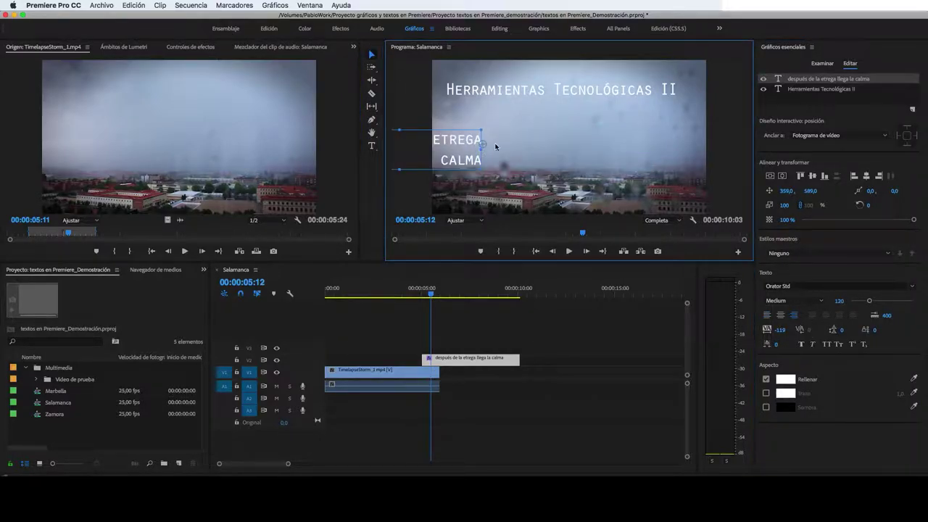
{"action": "left_click_drag", "start_coordinate": [495, 144], "coordinate": [703, 143]}
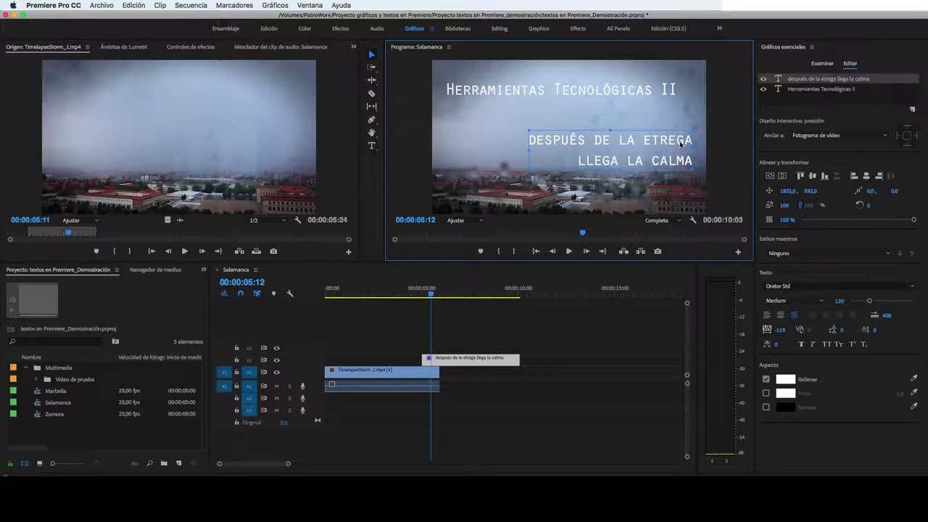
{"action": "left_click", "coordinate": [841, 330]}
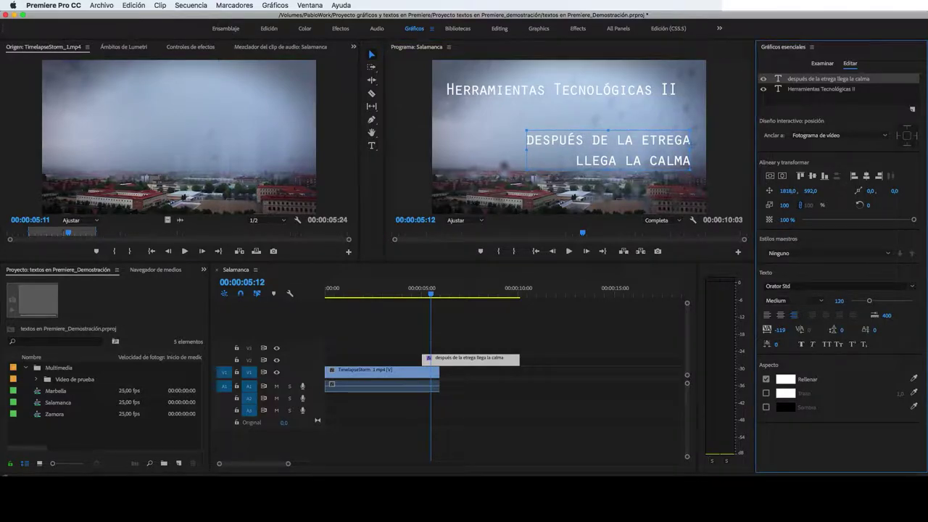
{"action": "left_click_drag", "start_coordinate": [843, 331], "coordinate": [822, 330]}
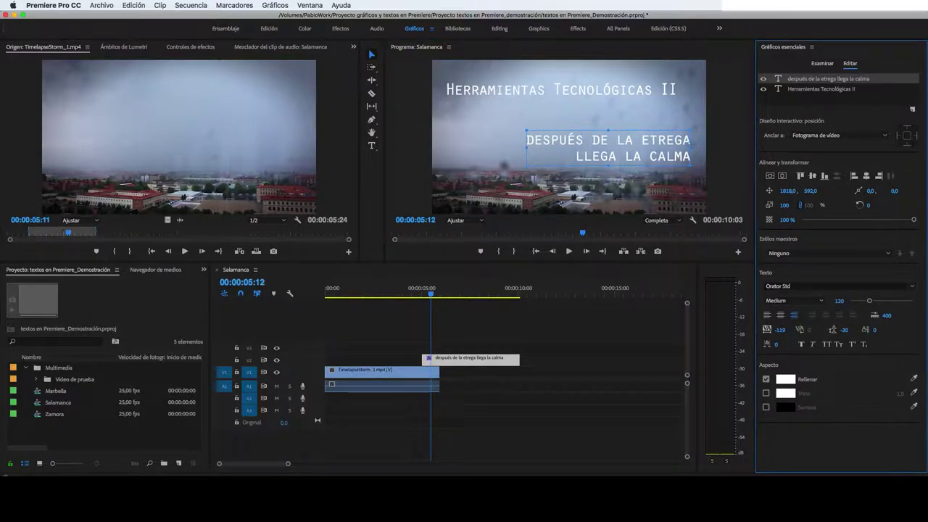
{"action": "left_click_drag", "start_coordinate": [672, 162], "coordinate": [672, 169]}
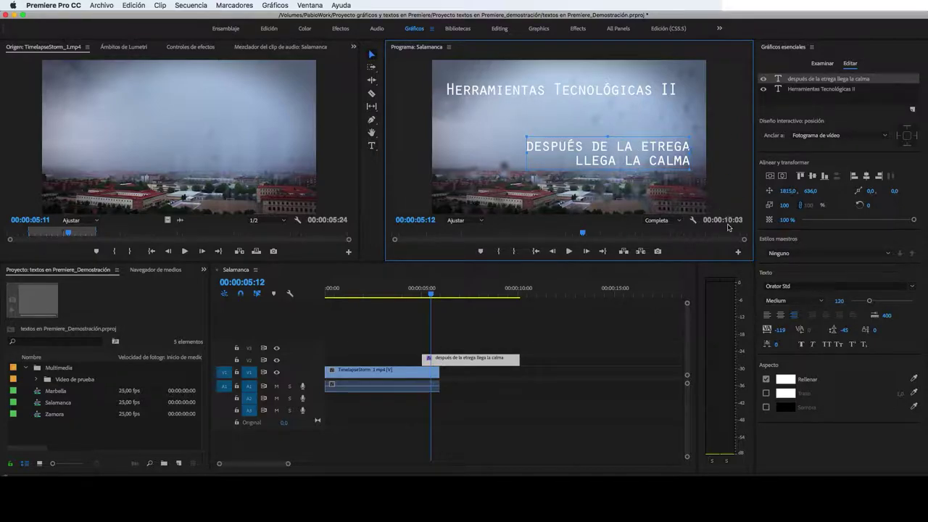
Move the 'Herramientas Tecnológicas II' layer down and right to 197.2, 416.2, above the subtitle
{"action": "left_click", "coordinate": [823, 95]}
{"action": "left_click", "coordinate": [790, 89]}
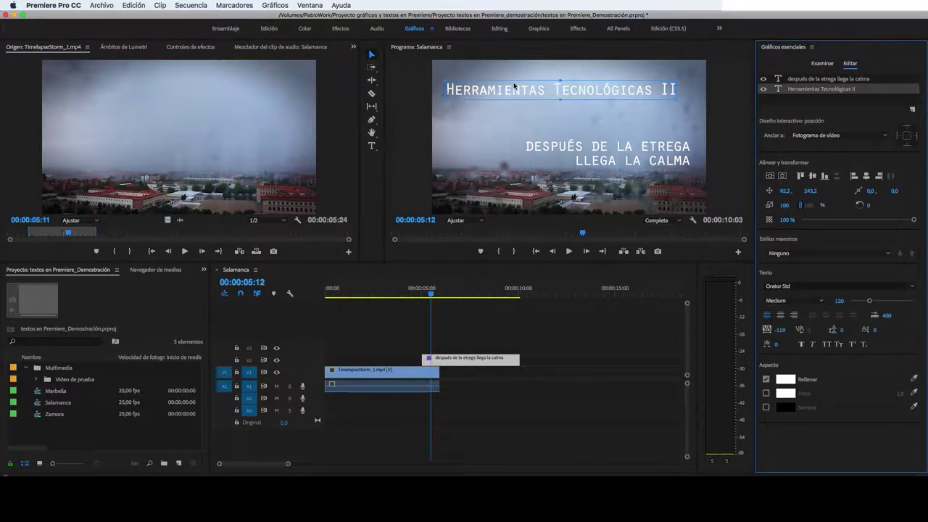
{"action": "left_click_drag", "start_coordinate": [507, 92], "coordinate": [522, 118]}
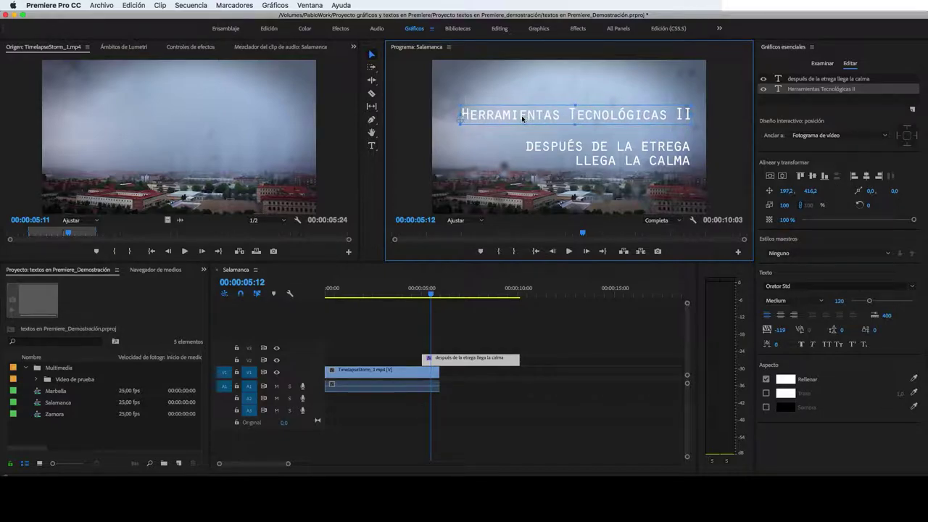
{"action": "left_click", "coordinate": [632, 266]}
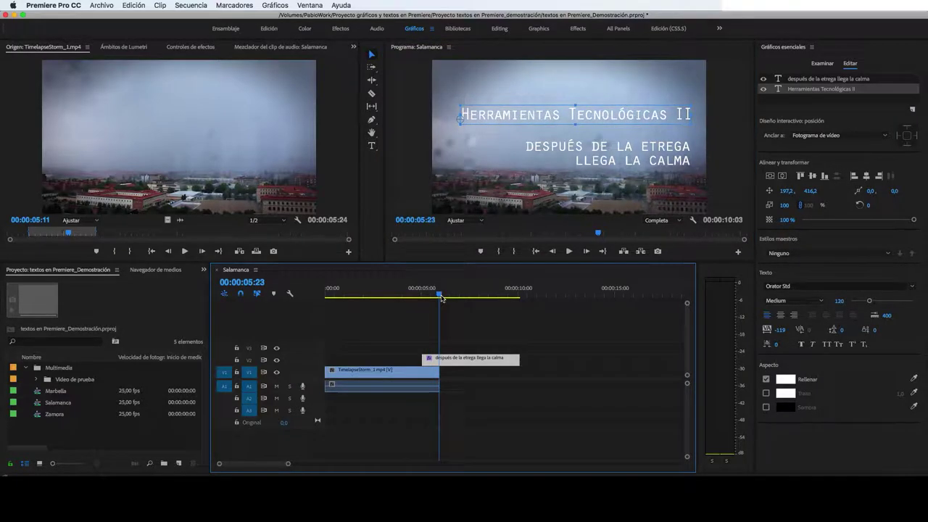
{"action": "key", "text": "Left"}
{"action": "key", "text": "Left"}
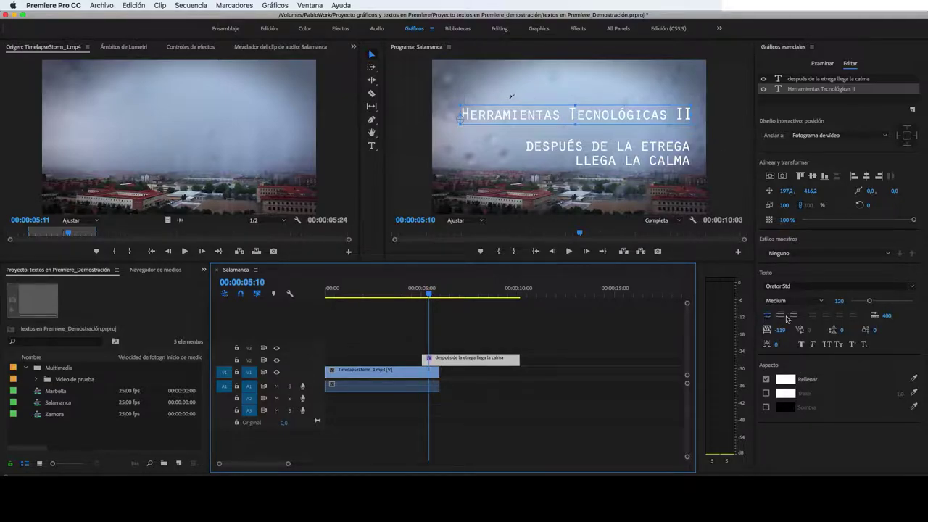
Keep the Orator Std font and shift the V2 title clip 14 frames earlier
{"action": "left_click", "coordinate": [796, 286]}
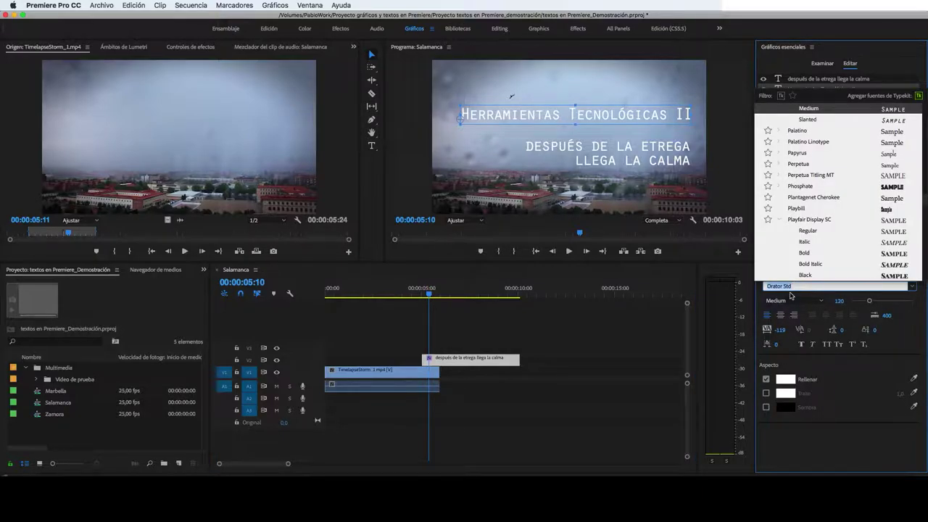
{"action": "left_click", "coordinate": [788, 329]}
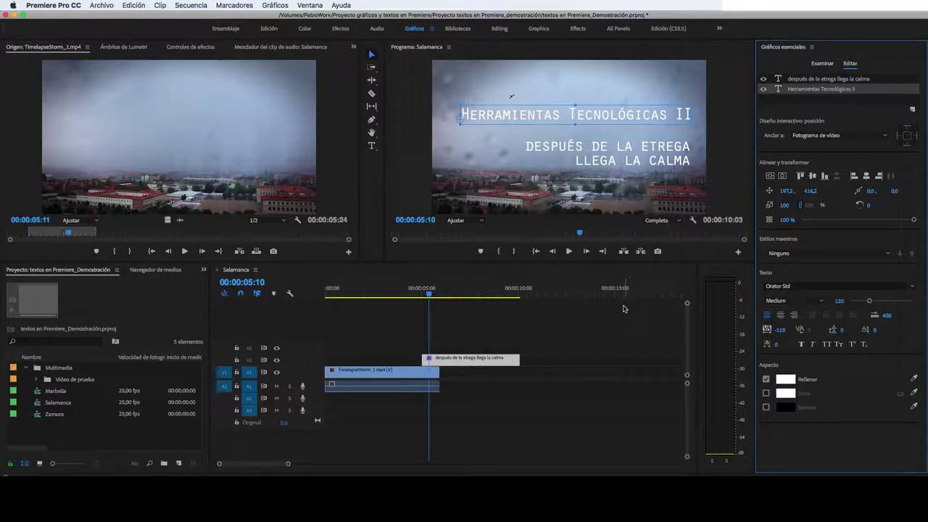
{"action": "left_click_drag", "start_coordinate": [455, 361], "coordinate": [447, 366]}
Preview the titles from 00:00:04:06 and park the playhead just before the title clip
{"action": "left_click", "coordinate": [408, 293]}
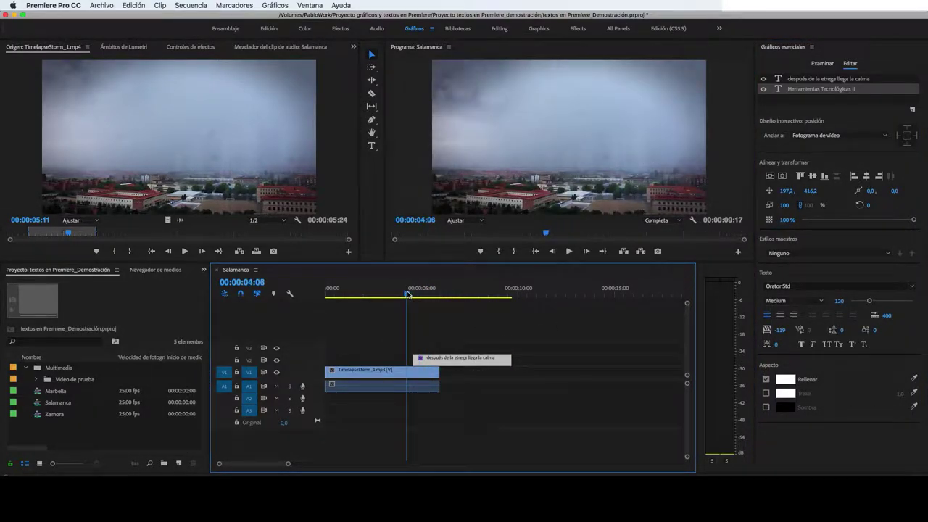
{"action": "key", "text": "space"}
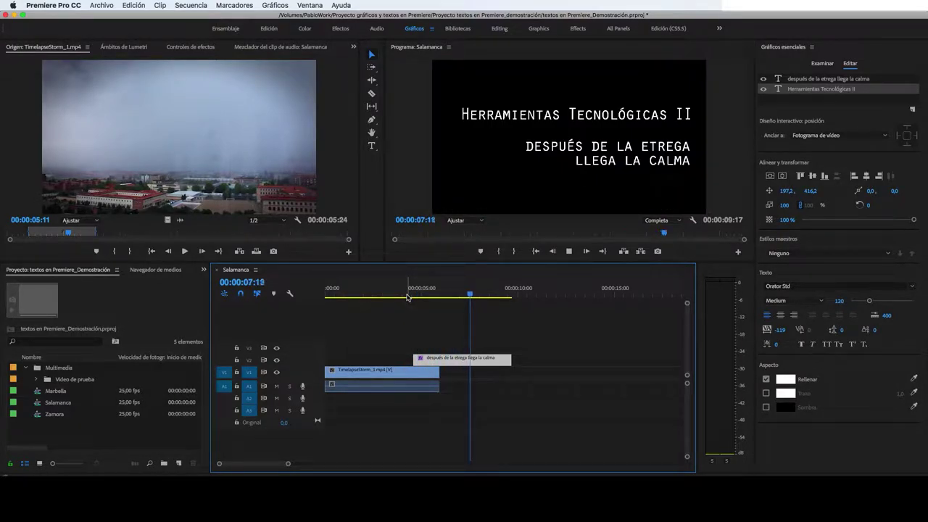
{"action": "left_click_drag", "start_coordinate": [408, 295], "coordinate": [285, 292]}
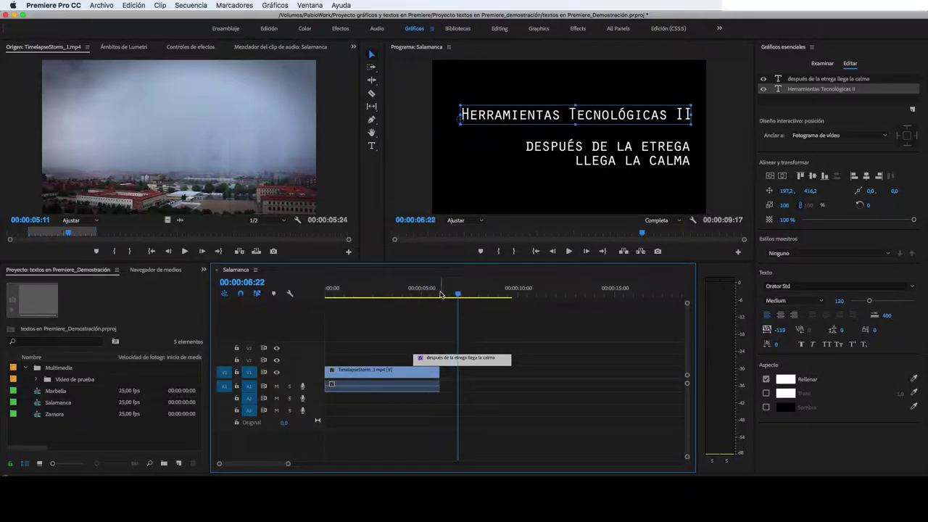
{"action": "left_click", "coordinate": [410, 293]}
{"action": "left_click_drag", "start_coordinate": [410, 294], "coordinate": [414, 293]}
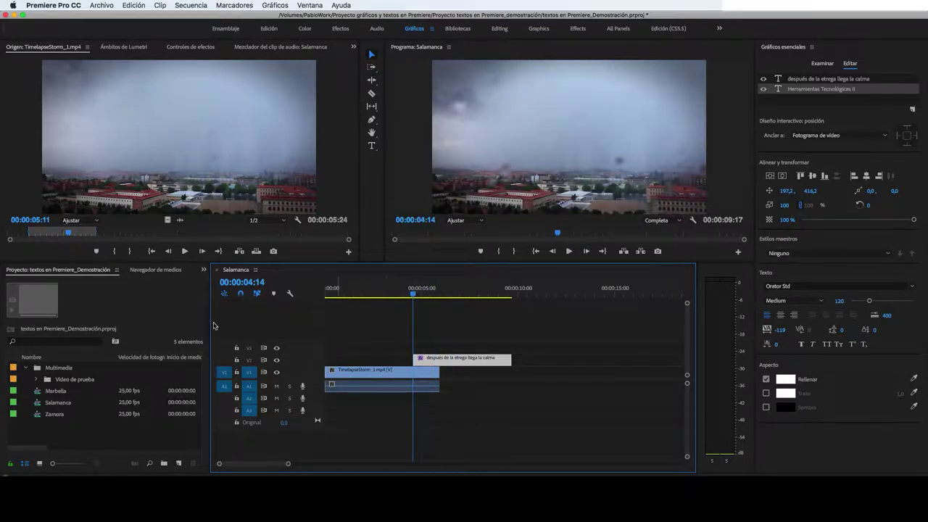
Target only track V2, untargeting V1, A1 and A2
{"action": "left_click", "coordinate": [248, 360]}
{"action": "left_click", "coordinate": [250, 372]}
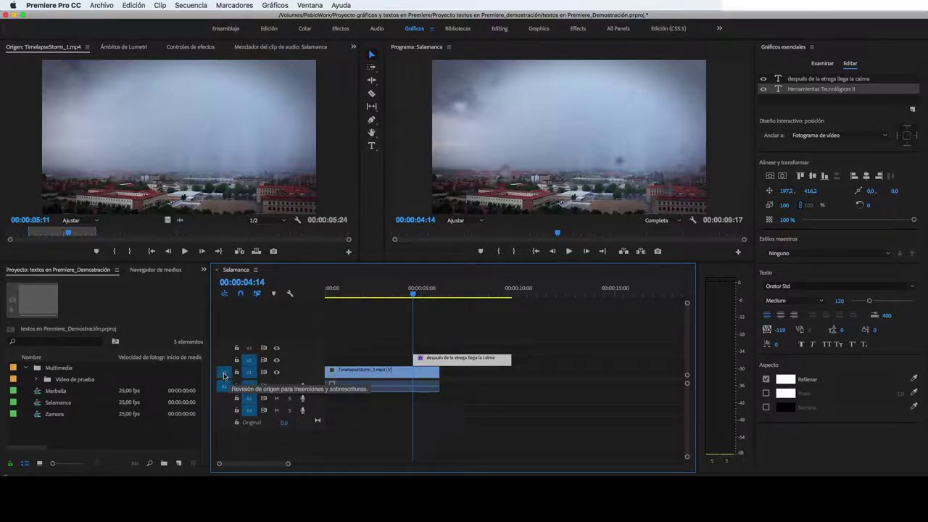
{"action": "left_click", "coordinate": [249, 385]}
{"action": "left_click", "coordinate": [249, 398]}
{"action": "left_click", "coordinate": [248, 398]}
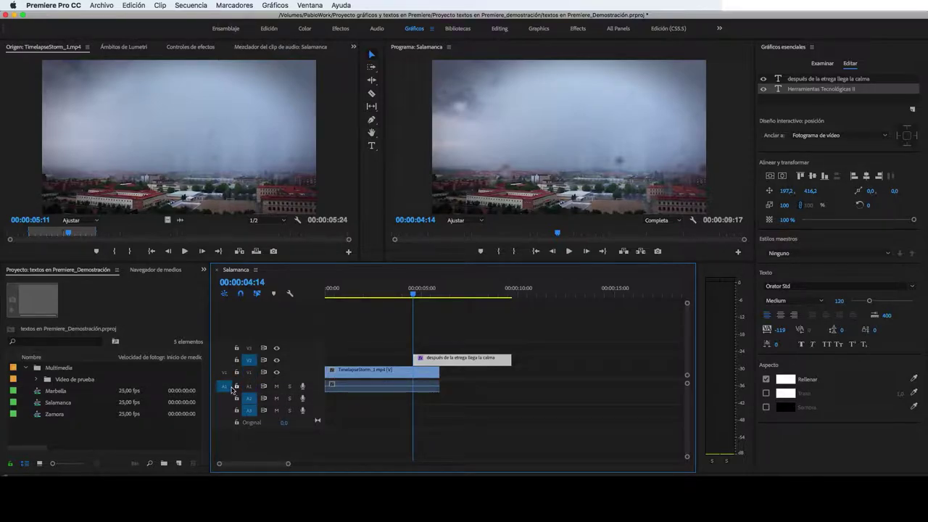
{"action": "left_click", "coordinate": [224, 386]}
Apply default dissolves to both ends of the title clip with Shift+D
{"action": "left_click", "coordinate": [414, 292]}
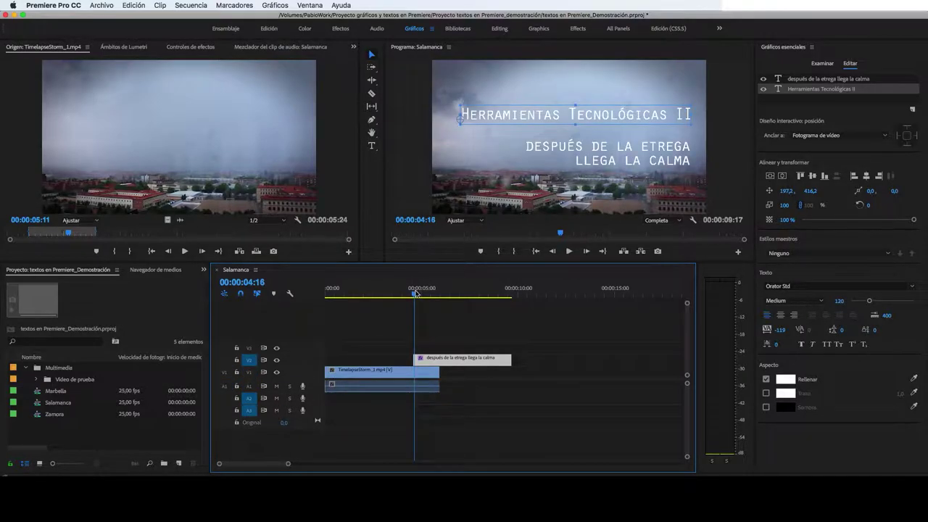
{"action": "left_click", "coordinate": [413, 292]}
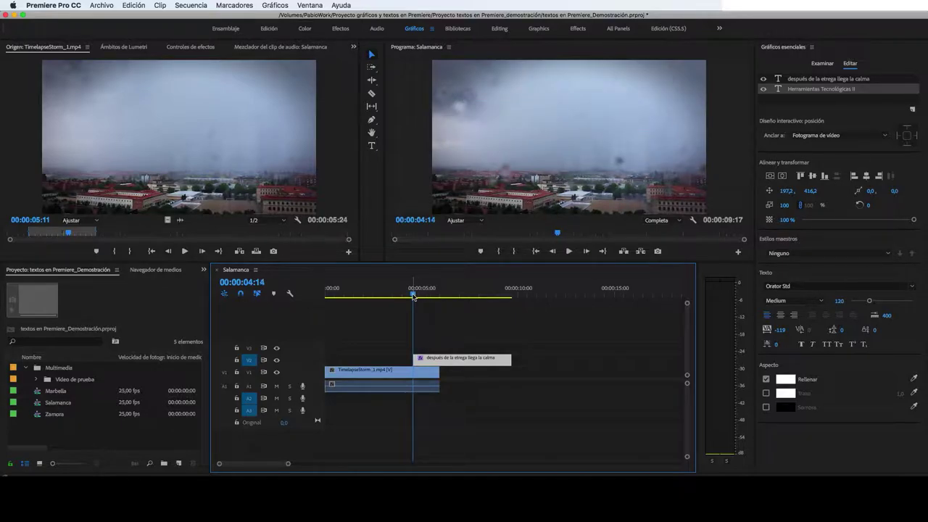
{"action": "key", "text": "shift+d"}
{"action": "mouse_move", "coordinate": [413, 293]}
{"action": "left_mouse_down"}
{"action": "mouse_move", "coordinate": [423, 295]}
{"action": "mouse_move", "coordinate": [413, 293]}
{"action": "left_mouse_up"}
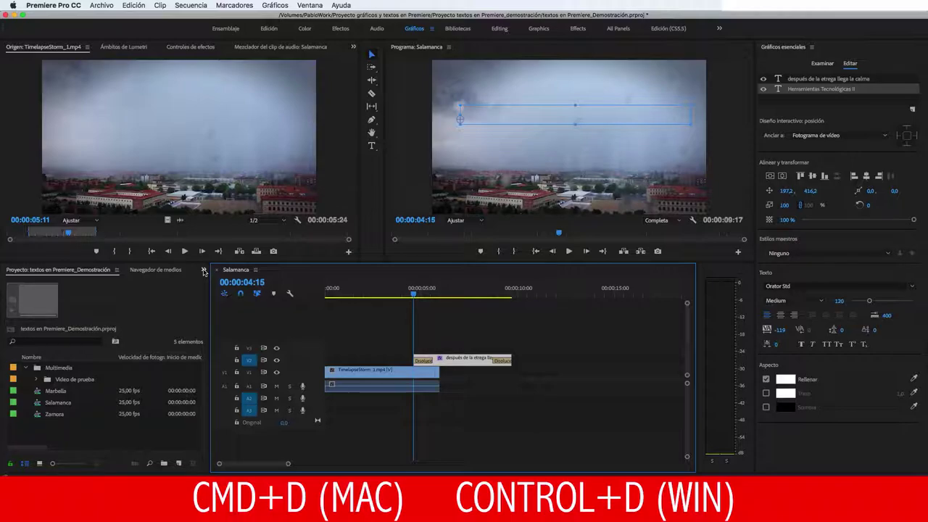
Add Disolución cruzada from Transiciones de vídeo > Disolver to the TimelapseStorm clip's end
{"action": "left_click", "coordinate": [203, 271]}
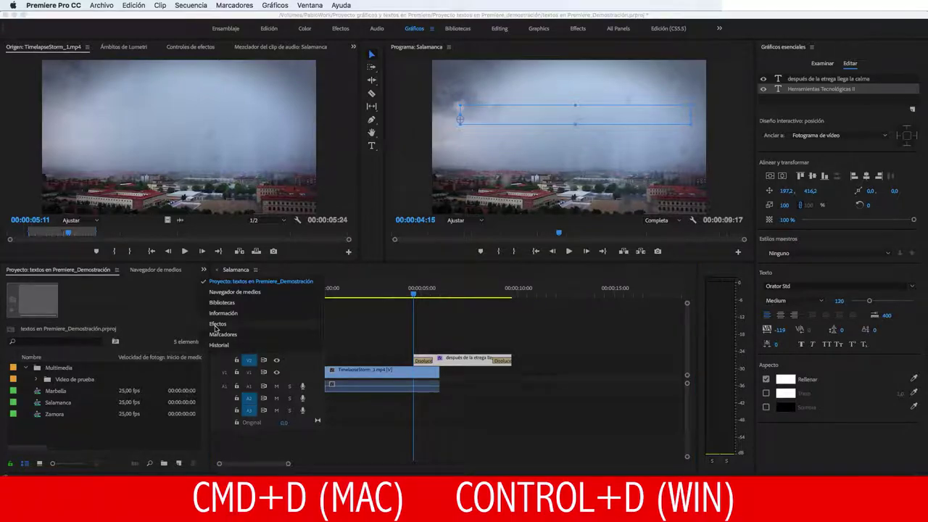
{"action": "left_click", "coordinate": [217, 324]}
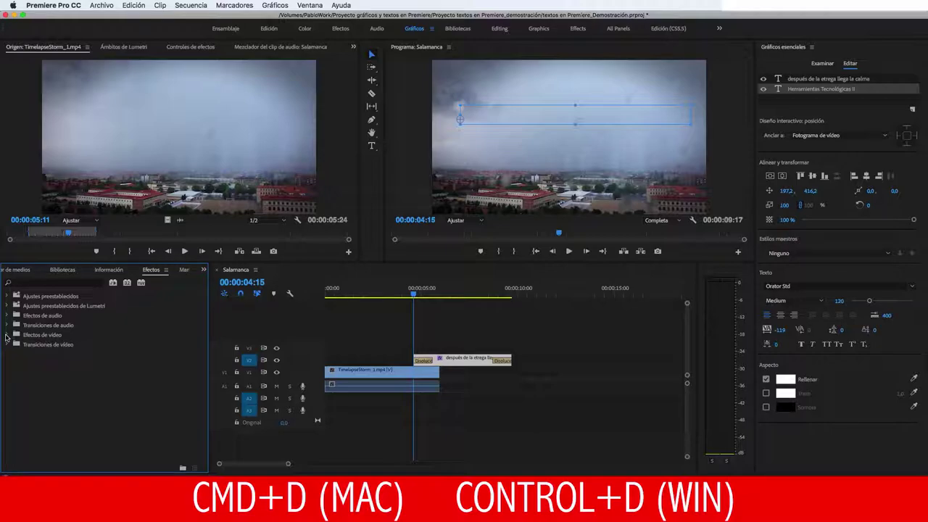
{"action": "left_click", "coordinate": [7, 335]}
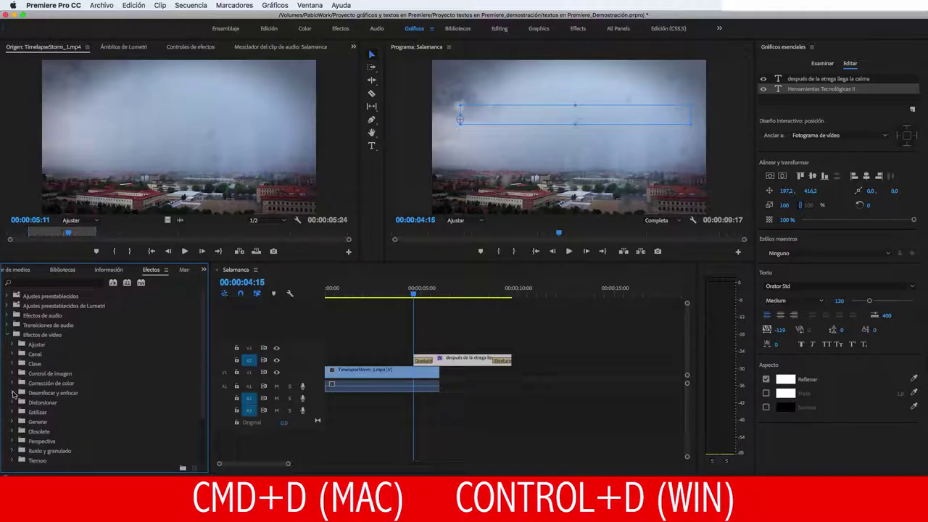
{"action": "left_click", "coordinate": [7, 334]}
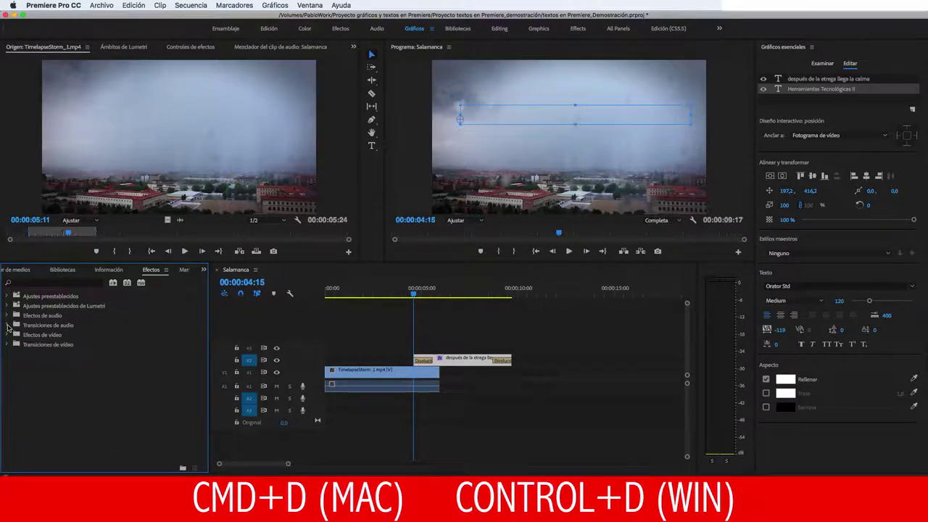
{"action": "left_click", "coordinate": [8, 325]}
{"action": "left_click", "coordinate": [8, 325]}
{"action": "left_click", "coordinate": [9, 344]}
{"action": "left_click", "coordinate": [11, 382]}
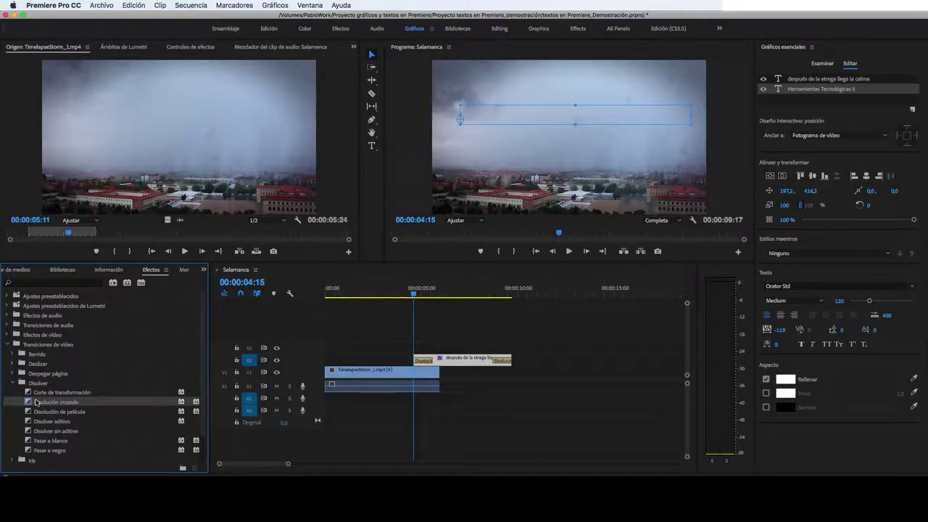
{"action": "left_click_drag", "start_coordinate": [29, 404], "coordinate": [435, 372]}
Scrub between 00:00:04:01 and 00:00:07:11 to review the cross dissolve
{"action": "left_click", "coordinate": [399, 295]}
{"action": "left_click_drag", "start_coordinate": [399, 295], "coordinate": [379, 299]}
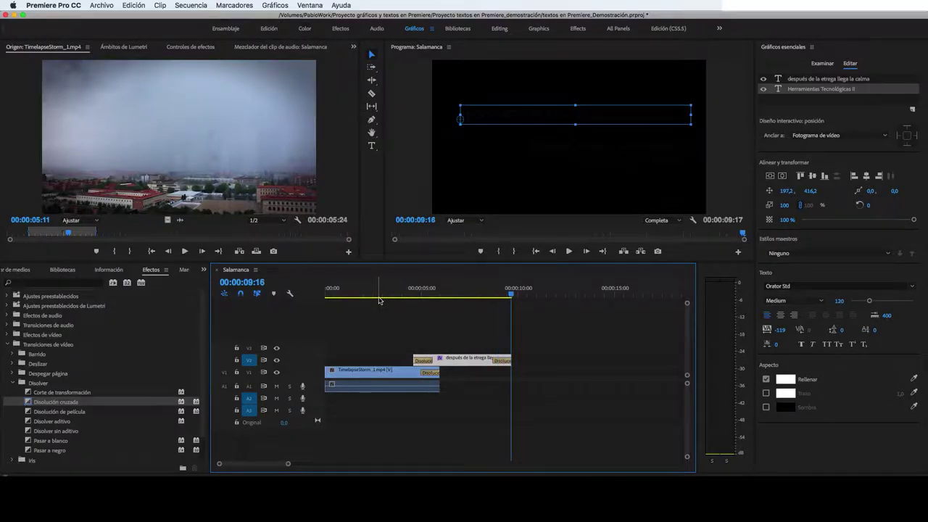
{"action": "left_click", "coordinate": [475, 295]}
{"action": "left_click_drag", "start_coordinate": [475, 295], "coordinate": [470, 295]}
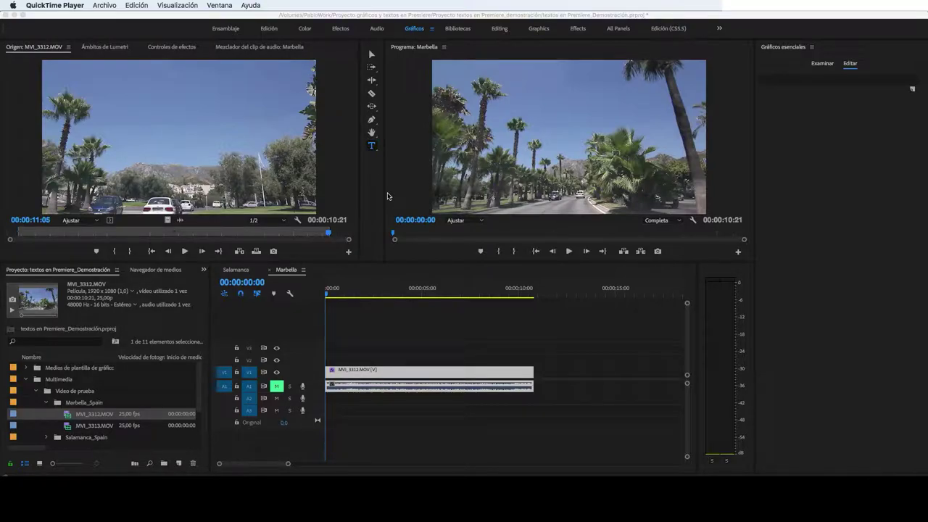
{"action": "left_click", "coordinate": [360, 293]}
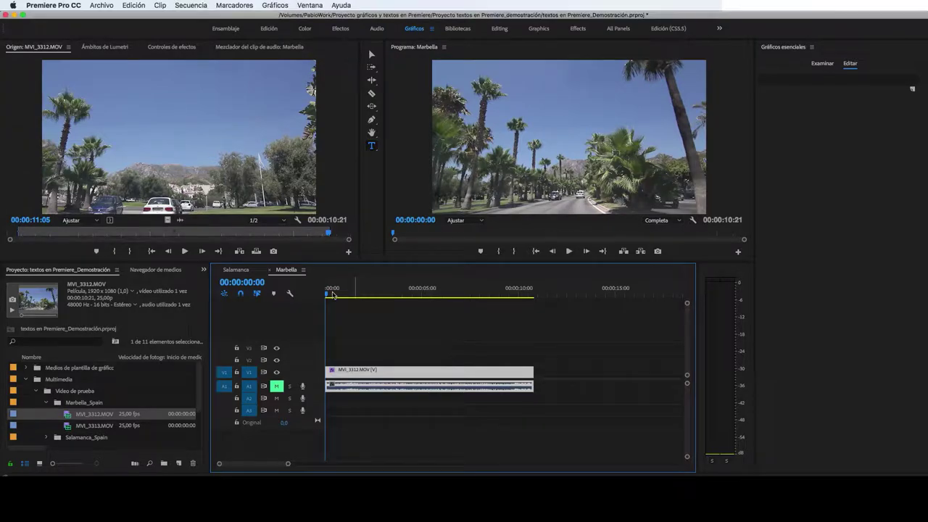
{"action": "key", "text": "space"}
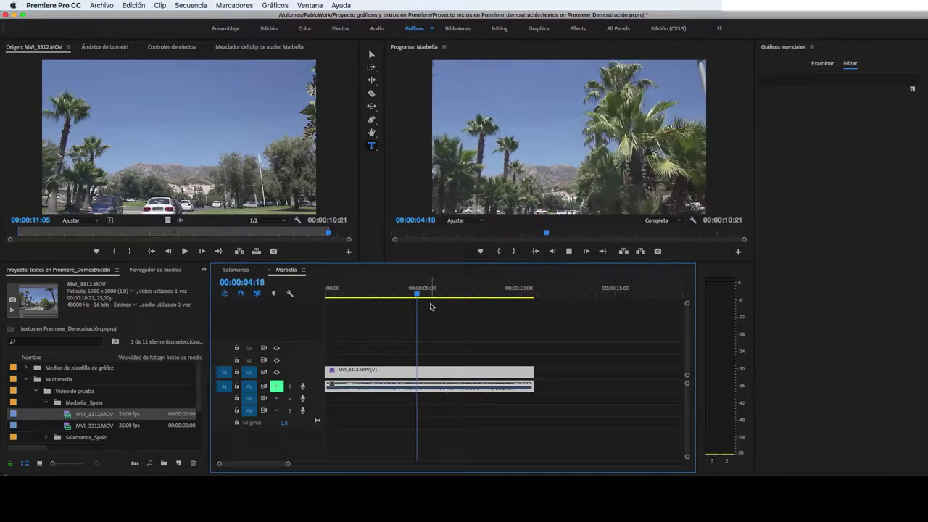
{"action": "left_click_drag", "start_coordinate": [439, 293], "coordinate": [324, 298]}
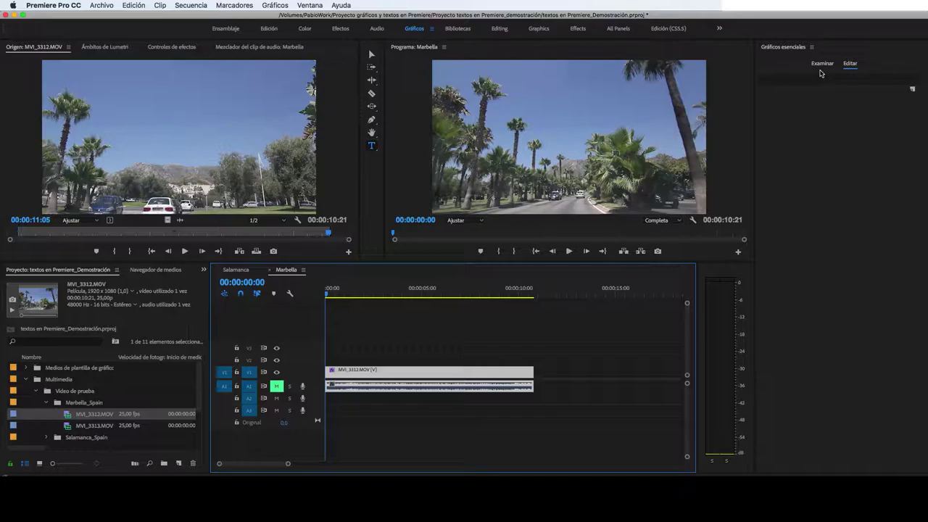
Browse Essential Graphics templates from the root folder into Titles and select Film Title
{"action": "left_click", "coordinate": [822, 64]}
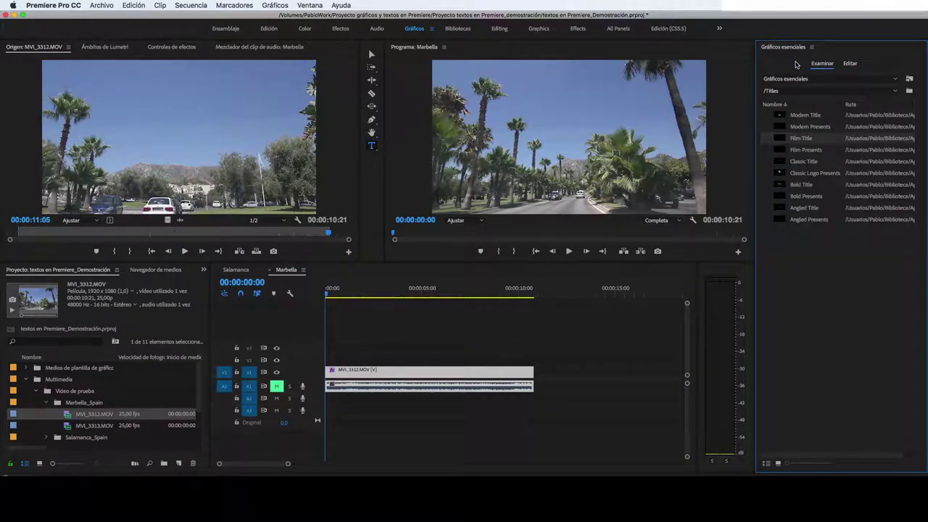
{"action": "left_click", "coordinate": [899, 90]}
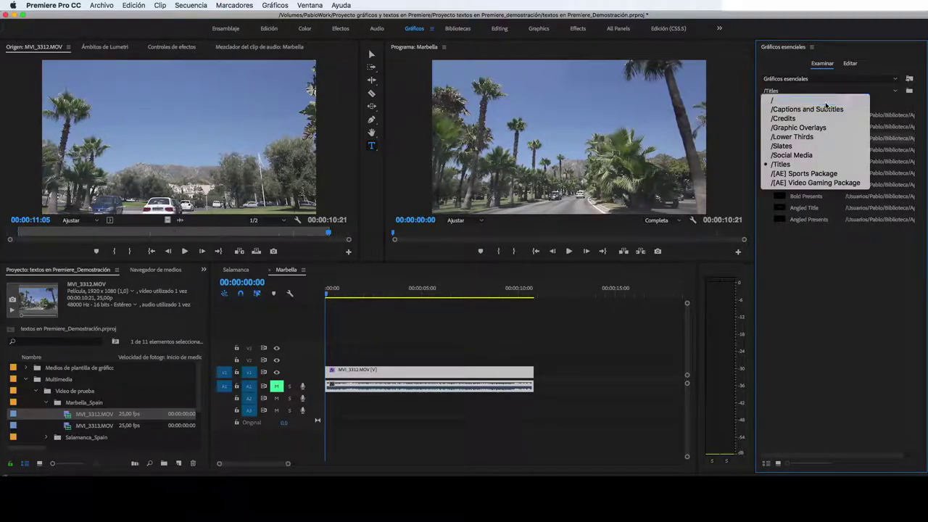
{"action": "left_click", "coordinate": [906, 94]}
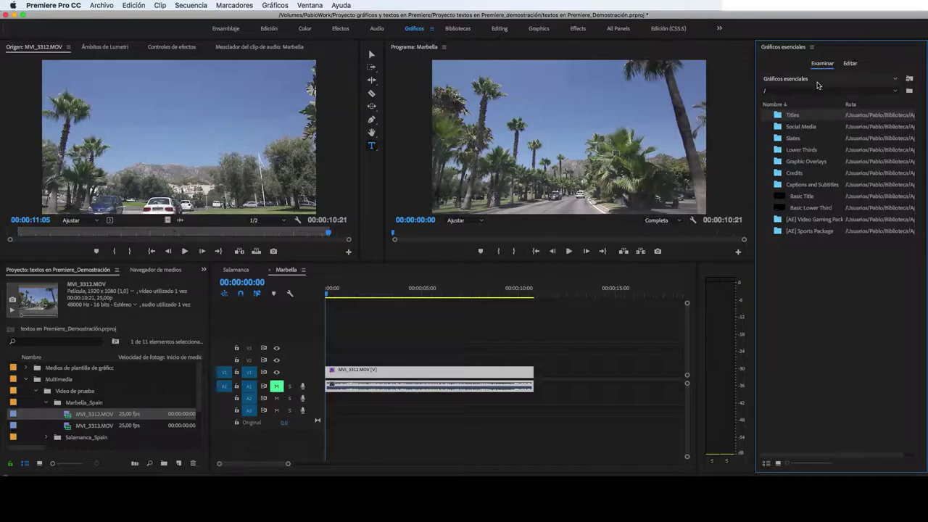
{"action": "double_click", "coordinate": [792, 116]}
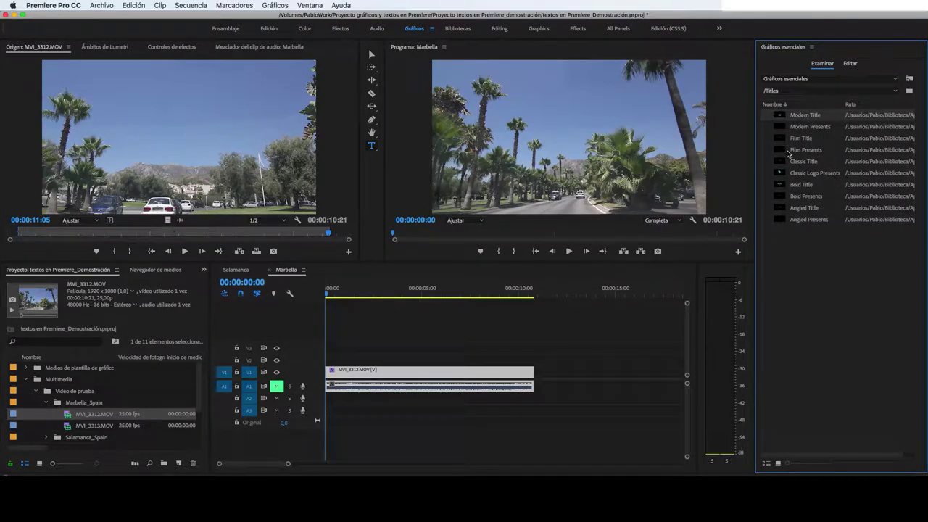
{"action": "left_click", "coordinate": [787, 142]}
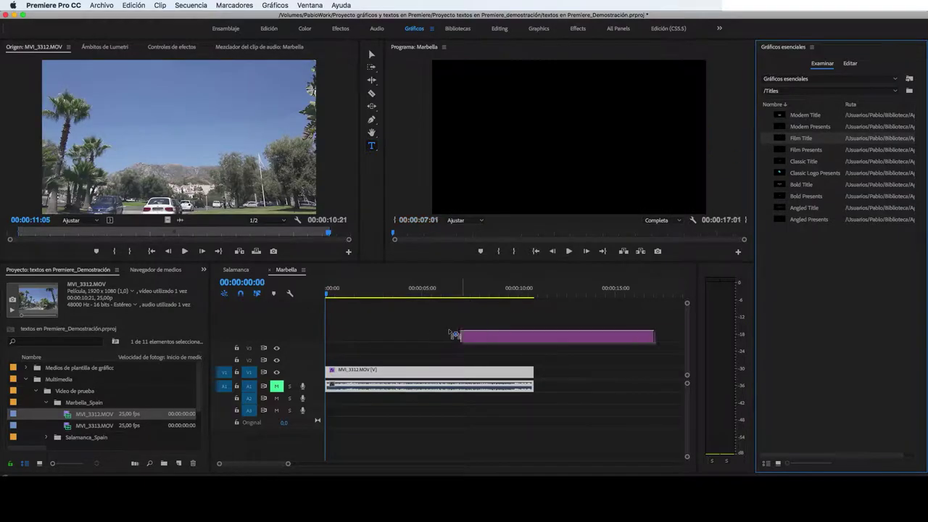
Place the Film Title template on V2 over the palm-tree clip, accepting the font substitution
{"action": "left_click_drag", "start_coordinate": [777, 142], "coordinate": [340, 361]}
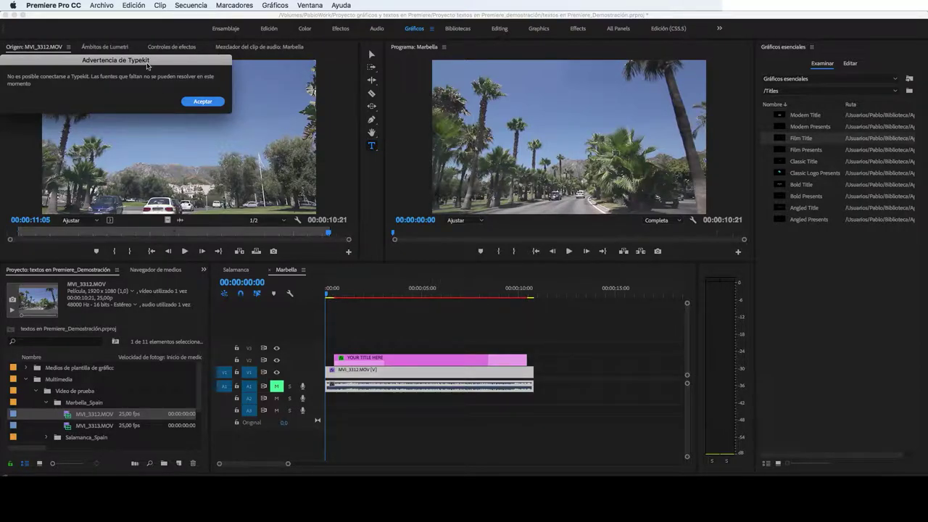
{"action": "left_click_drag", "start_coordinate": [147, 66], "coordinate": [489, 248]}
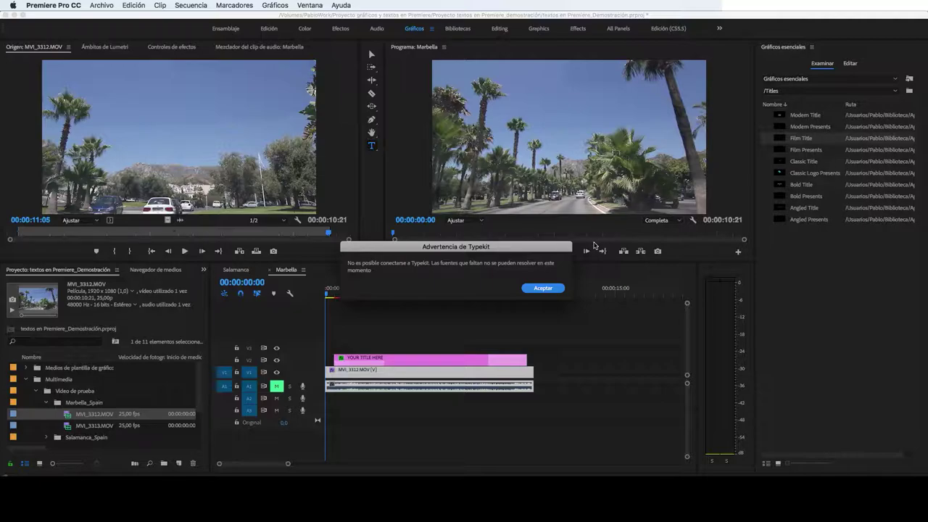
{"action": "left_click", "coordinate": [538, 290]}
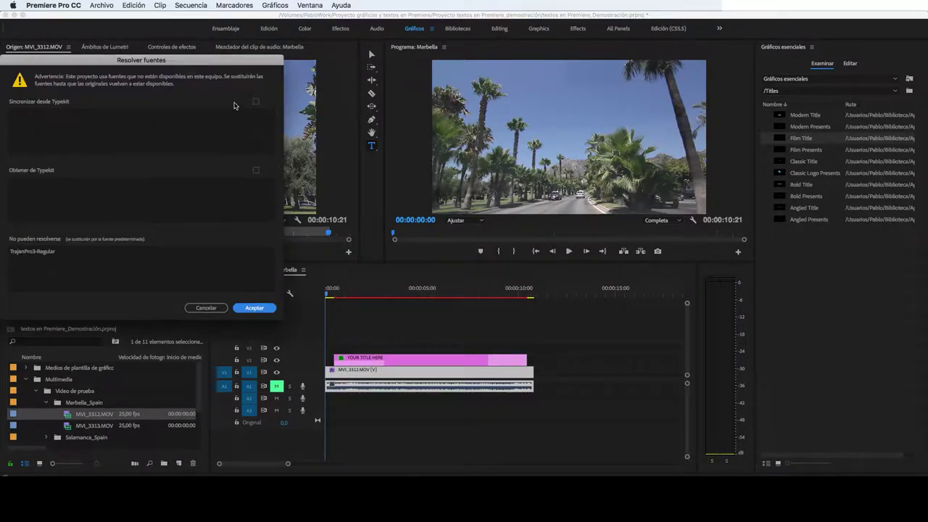
{"action": "left_click_drag", "start_coordinate": [223, 67], "coordinate": [372, 79]}
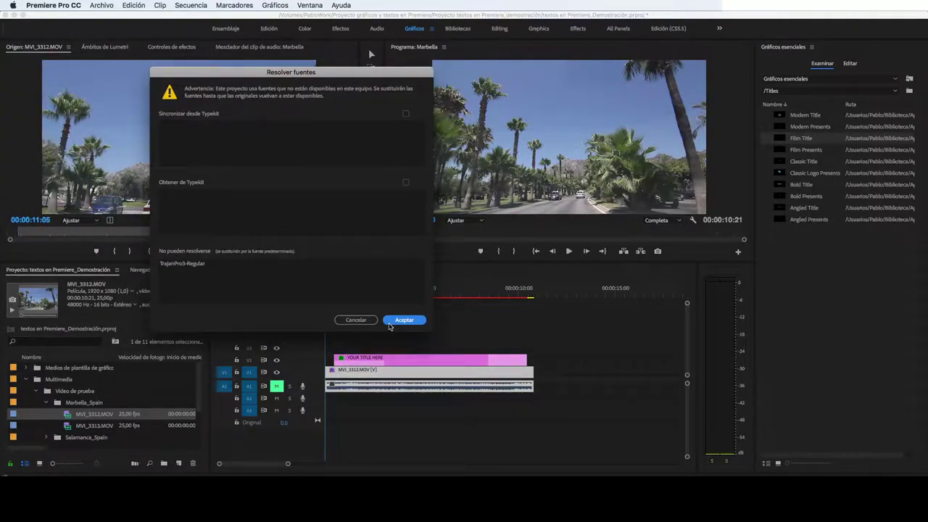
{"action": "left_click", "coordinate": [404, 320]}
{"action": "mouse_move", "coordinate": [361, 294]}
{"action": "left_mouse_down"}
{"action": "mouse_move", "coordinate": [396, 297]}
{"action": "mouse_move", "coordinate": [334, 300]}
{"action": "left_mouse_up"}
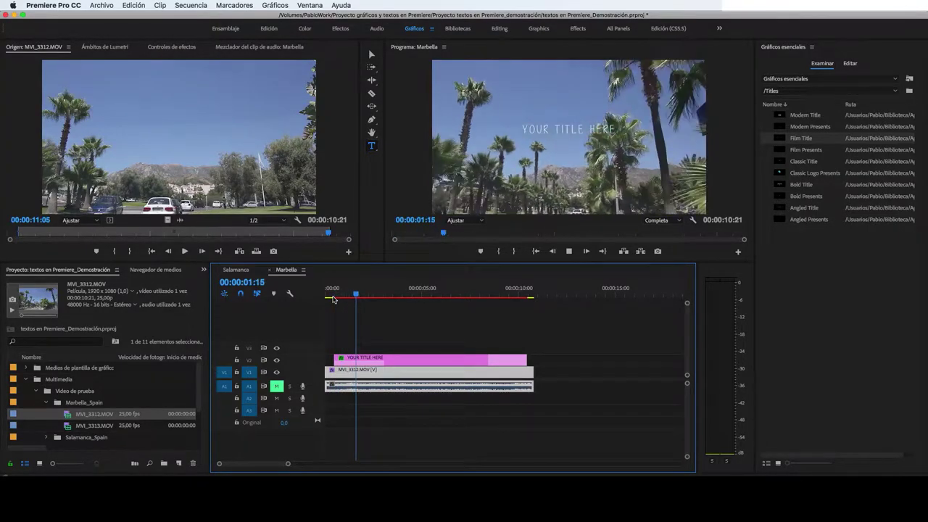
Preview the Film Title animation with V1 hidden, then show its YOUR TITLE HERE and Episode Name layers
{"action": "key", "text": "space"}
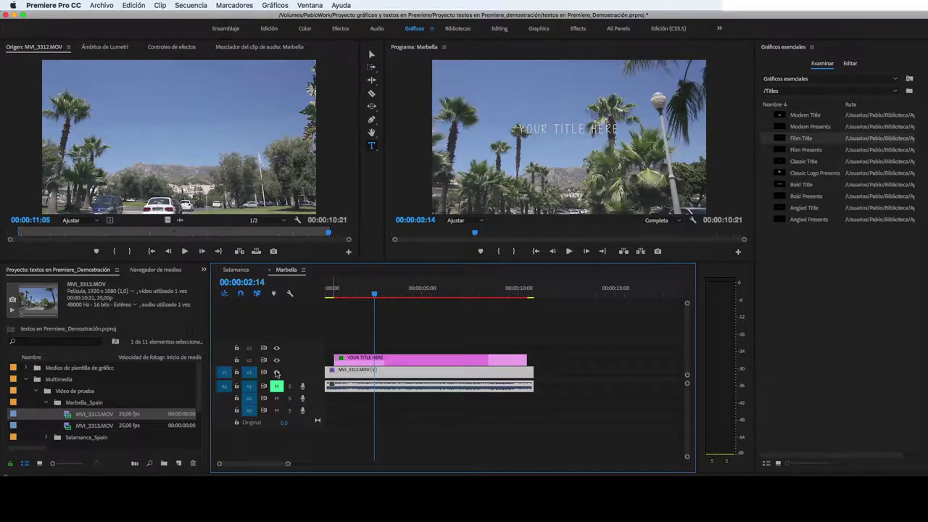
{"action": "left_click", "coordinate": [277, 372]}
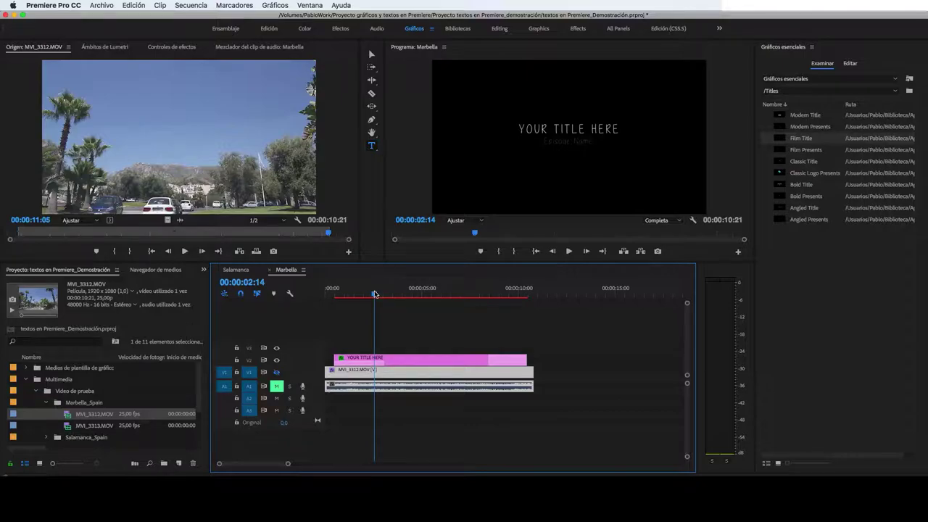
{"action": "left_click_drag", "start_coordinate": [375, 293], "coordinate": [330, 293]}
{"action": "key", "text": "space"}
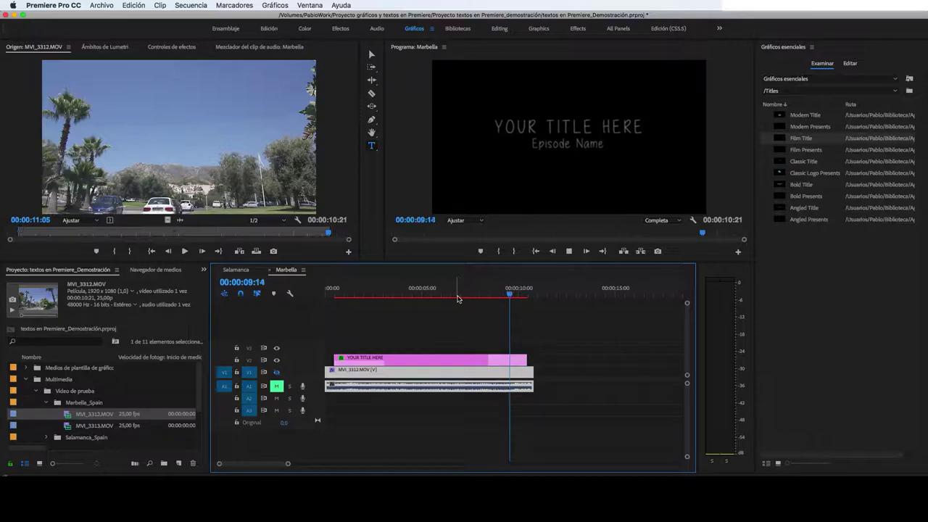
{"action": "key", "text": "space"}
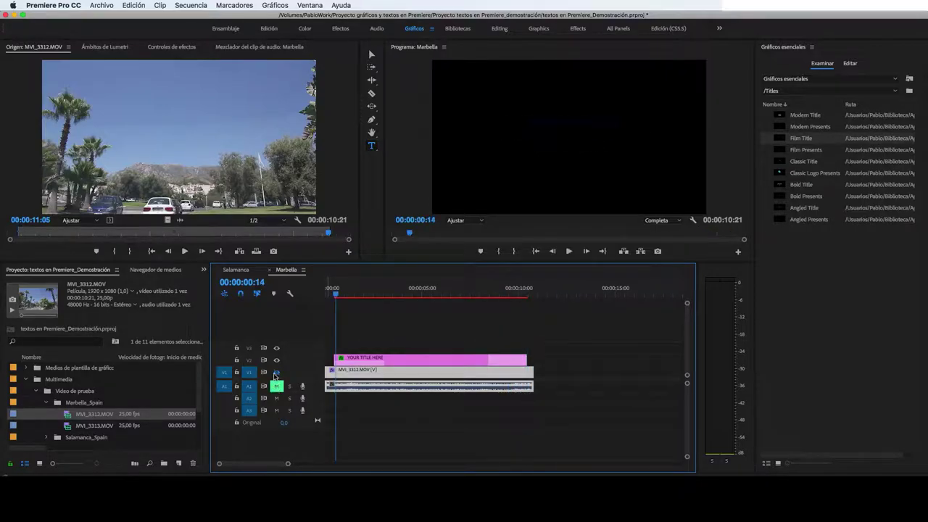
{"action": "key", "text": "space"}
{"action": "left_click_drag", "start_coordinate": [348, 293], "coordinate": [406, 296]}
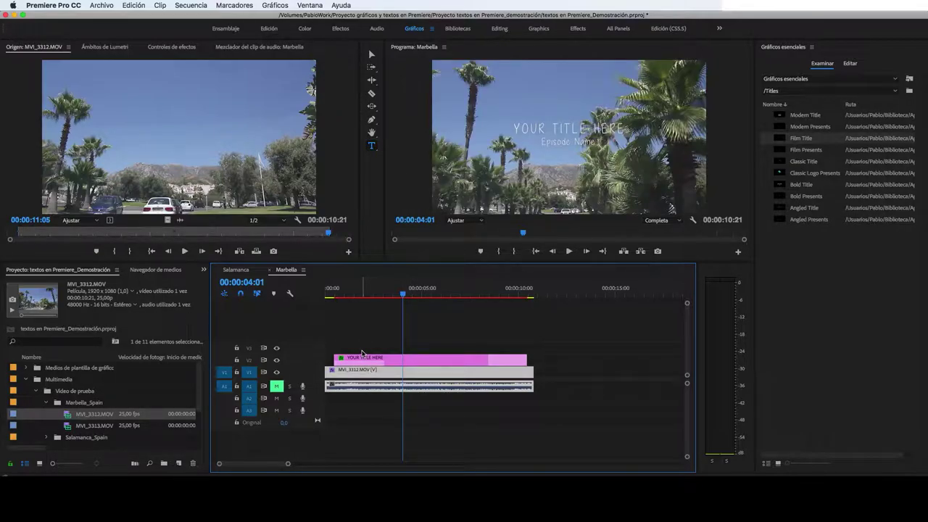
{"action": "left_click", "coordinate": [446, 367]}
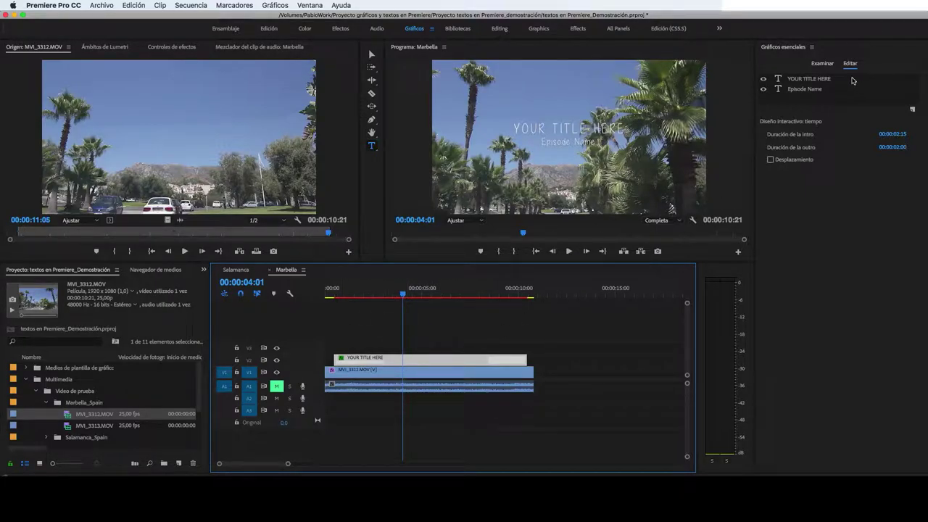
Replace the YOUR TITLE HERE text with 'HERRAMIENTAS TECNOLÓGICAS'
{"action": "left_click", "coordinate": [802, 79]}
{"action": "left_click", "coordinate": [803, 88]}
{"action": "left_click", "coordinate": [803, 80]}
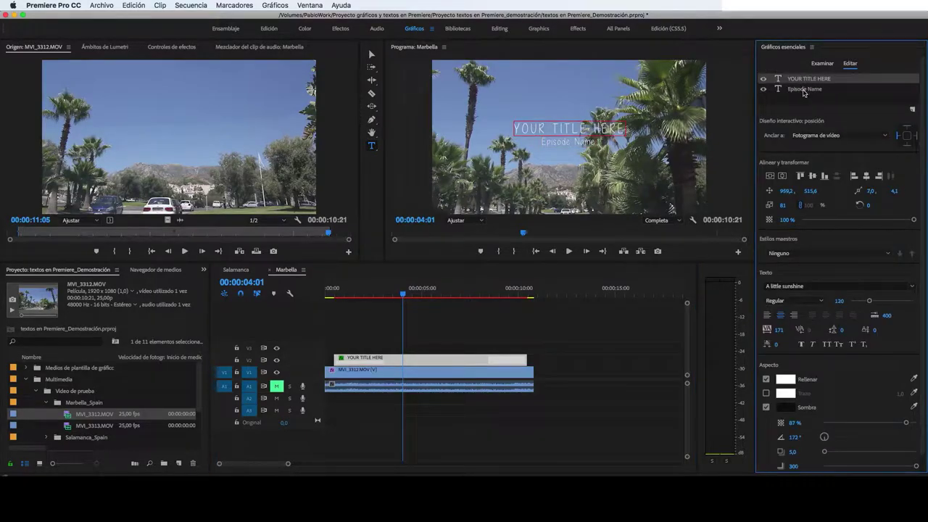
{"action": "left_click", "coordinate": [805, 87]}
{"action": "left_click", "coordinate": [805, 81]}
{"action": "left_click", "coordinate": [517, 132]}
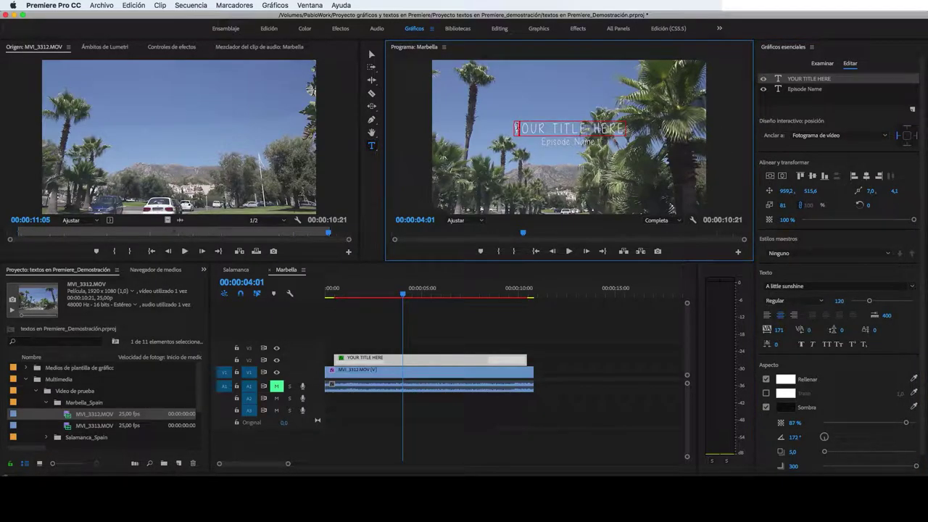
{"action": "left_click_drag", "start_coordinate": [517, 129], "coordinate": [625, 129]}
{"action": "type", "text": "HERRAMIENTAS TECNOLÓGICAS"}
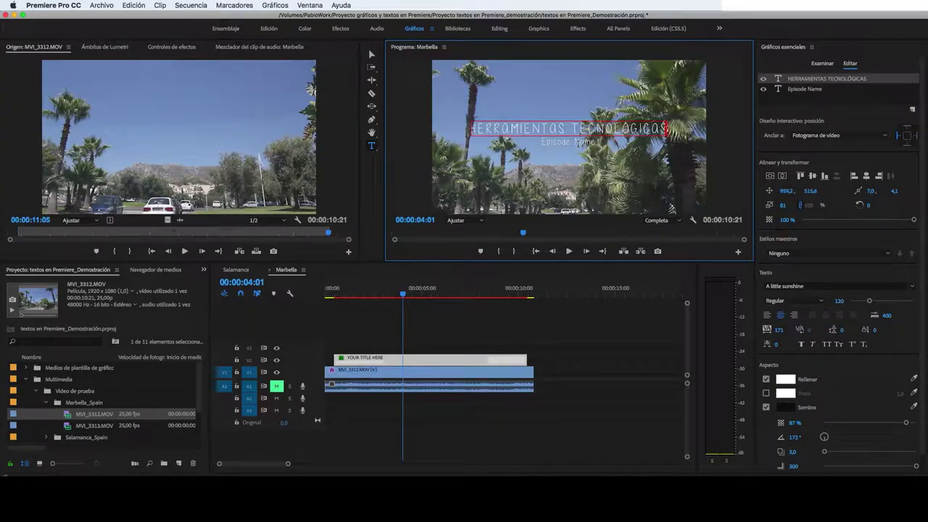
Shorten the Episode Name subtitle to 'Episode II' and return to the Selection tool
{"action": "left_click", "coordinate": [578, 141]}
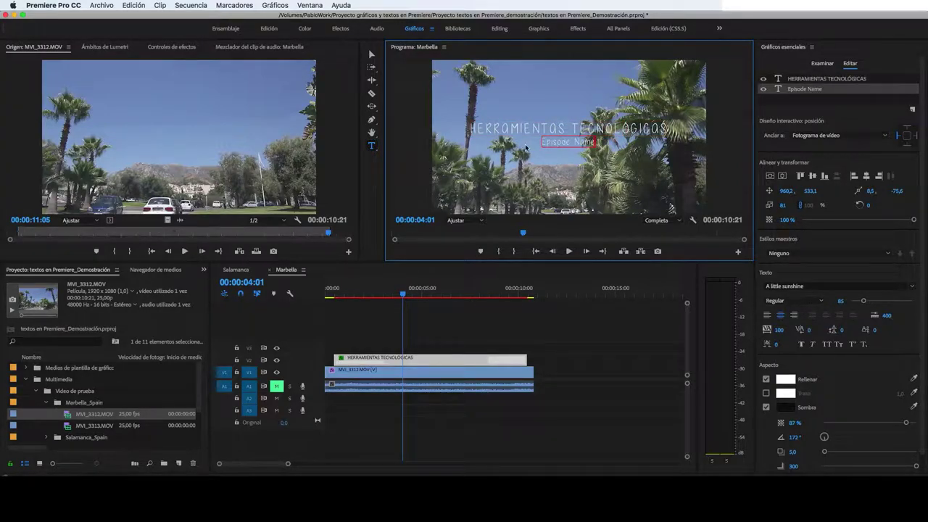
{"action": "key", "text": "BackSpace"}
{"action": "key", "text": "BackSpace"}
{"action": "key", "text": "BackSpace"}
{"action": "type", "text": "II"}
{"action": "left_click", "coordinate": [794, 80]}
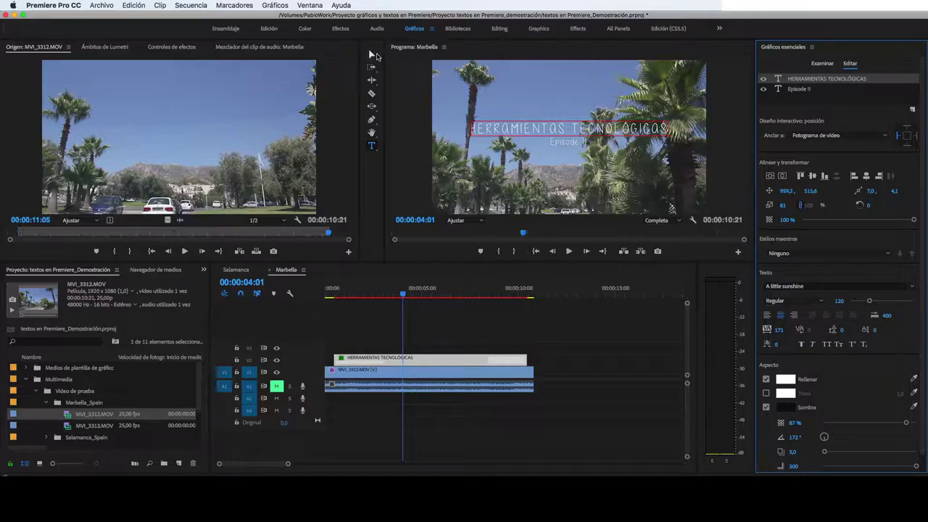
{"action": "left_click", "coordinate": [372, 54]}
{"action": "left_click", "coordinate": [817, 81]}
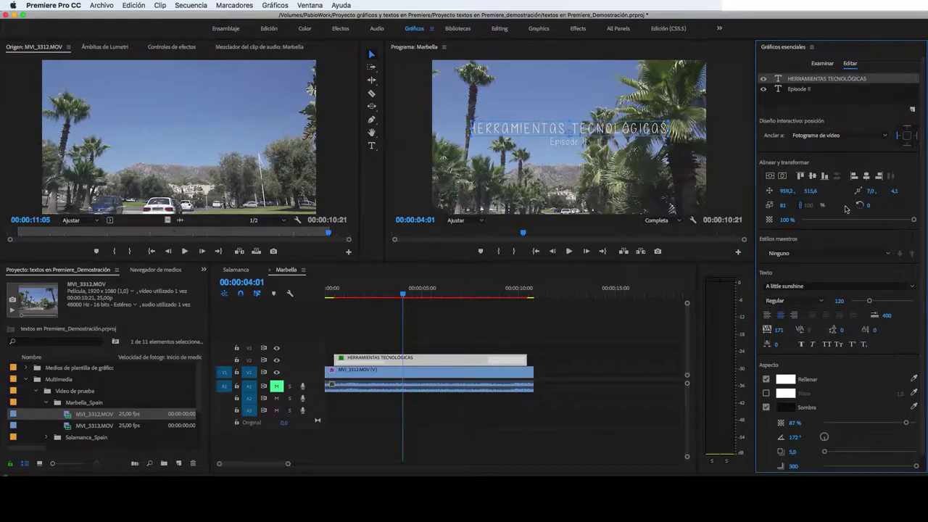
Set the main title to Abadi MT Condensed Extra Bold and raise it to 960.0, 339.6
{"action": "left_click", "coordinate": [823, 286]}
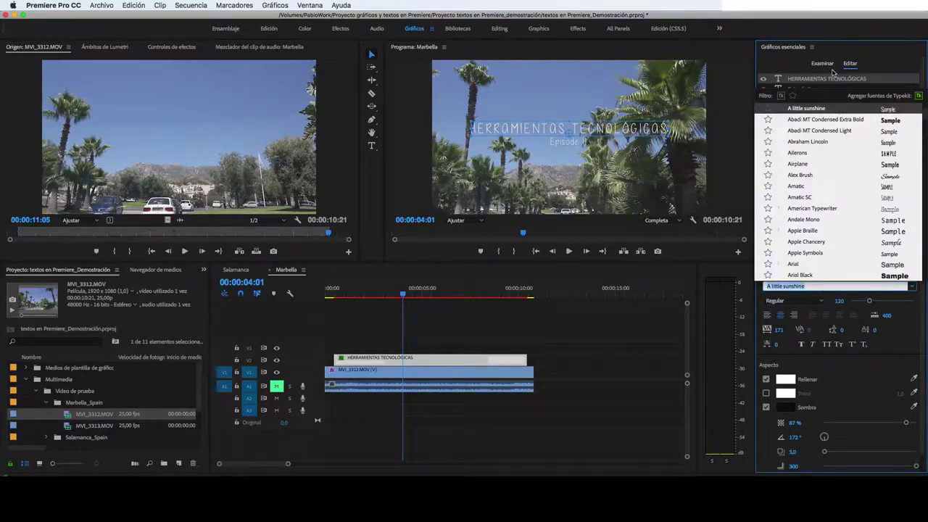
{"action": "left_click", "coordinate": [796, 121]}
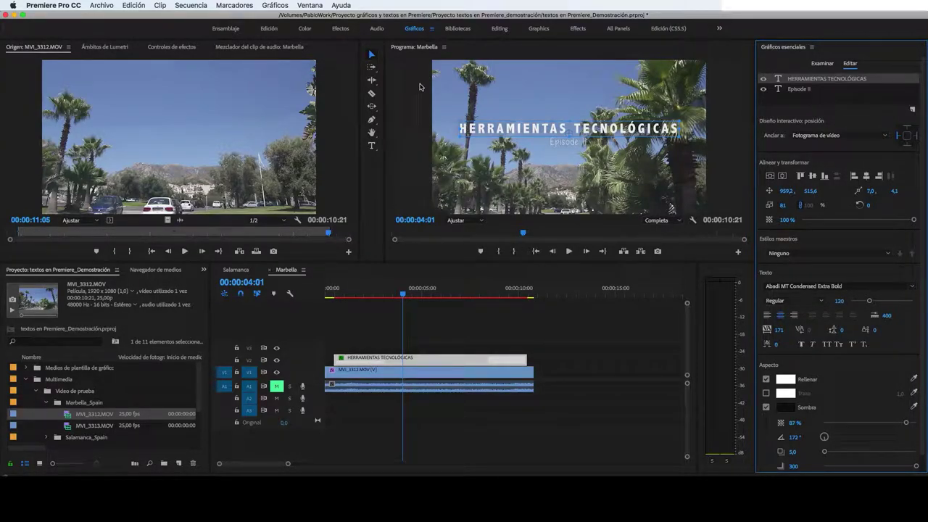
{"action": "left_click", "coordinate": [536, 130]}
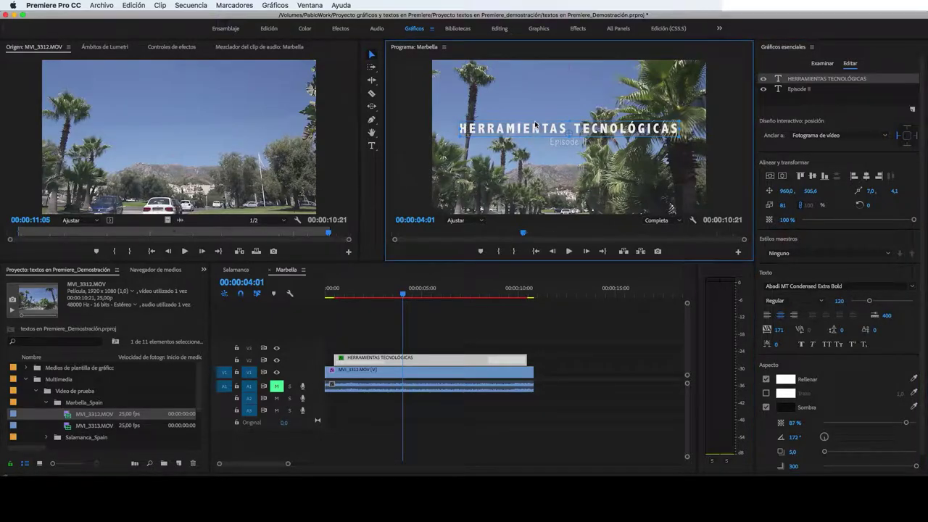
{"action": "left_click_drag", "start_coordinate": [535, 125], "coordinate": [537, 102]}
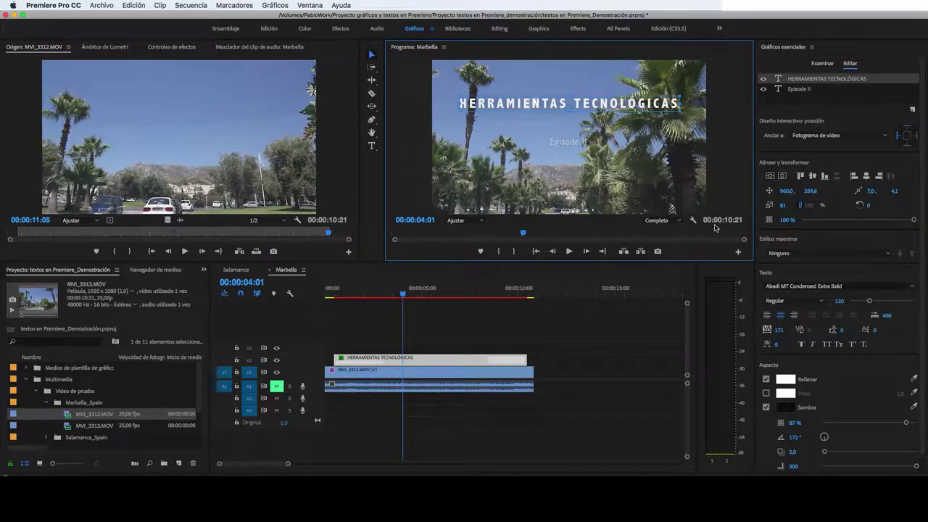
Change the HERRAMIENTAS TECNOLÓGICAS fill from white to yellow FFCD00
{"action": "left_click", "coordinate": [785, 380]}
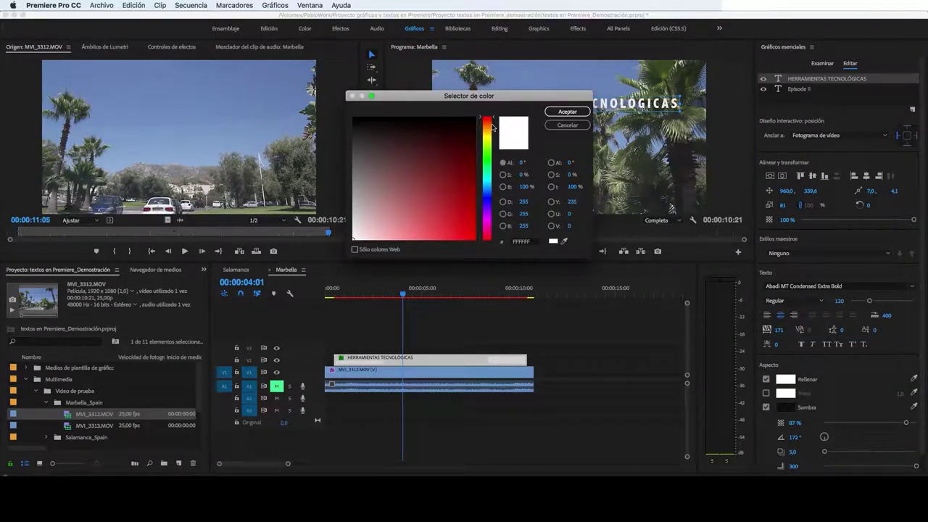
{"action": "left_click_drag", "start_coordinate": [492, 127], "coordinate": [497, 133]}
{"action": "left_click_drag", "start_coordinate": [459, 212], "coordinate": [490, 250]}
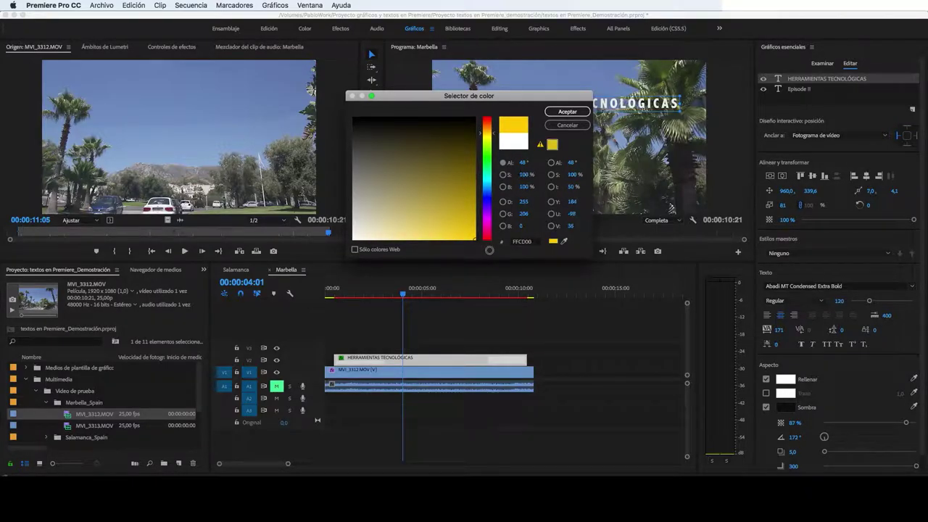
{"action": "left_click", "coordinate": [562, 113]}
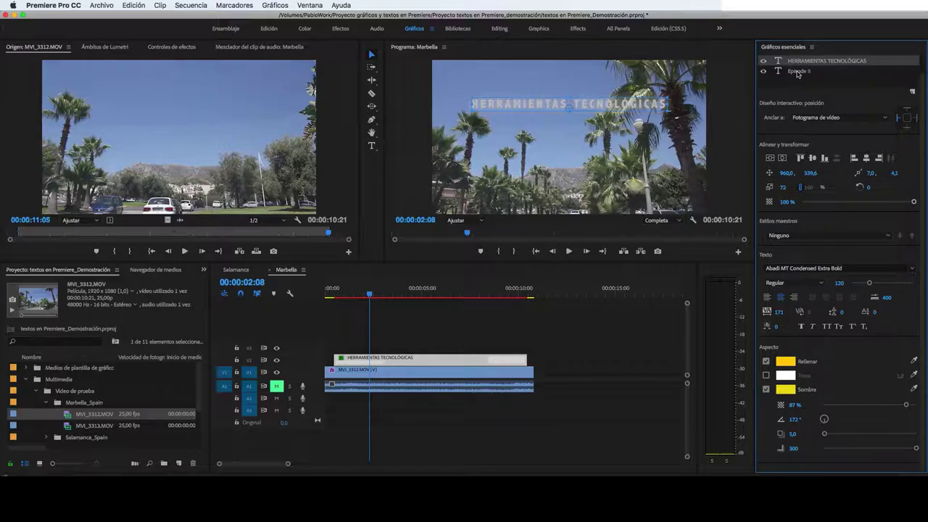
{"action": "left_click", "coordinate": [798, 71]}
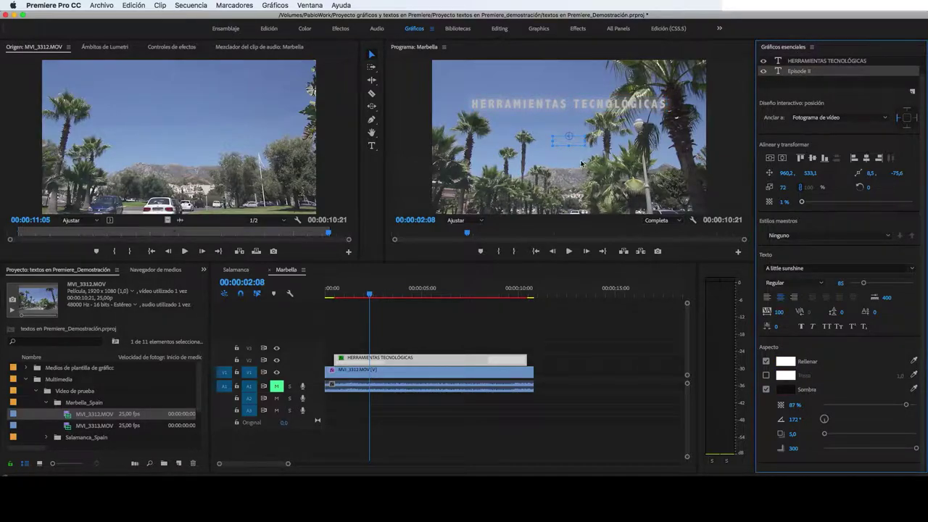
Set Episode II in Andale Mono with faux bold and add a black stroke
{"action": "left_click", "coordinate": [415, 297]}
{"action": "left_click_drag", "start_coordinate": [415, 297], "coordinate": [417, 297]}
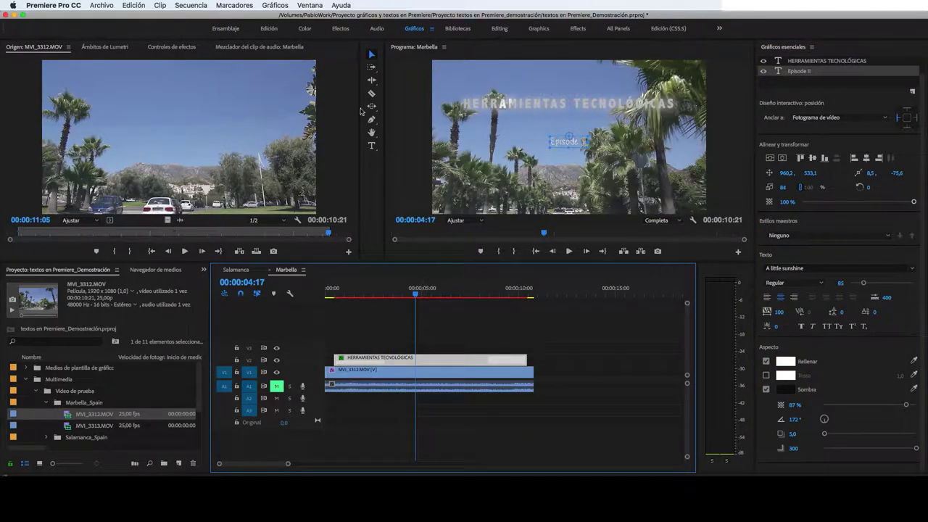
{"action": "left_click", "coordinate": [847, 269]}
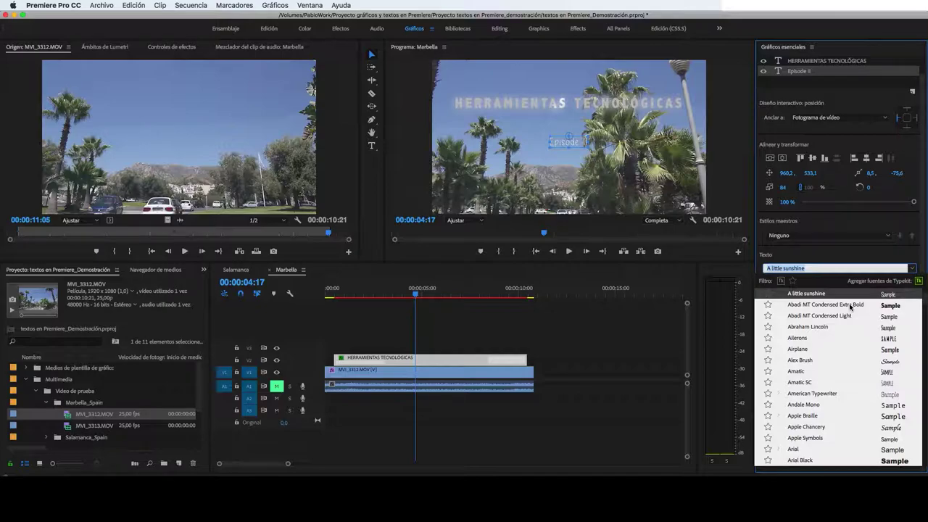
{"action": "left_click", "coordinate": [805, 404]}
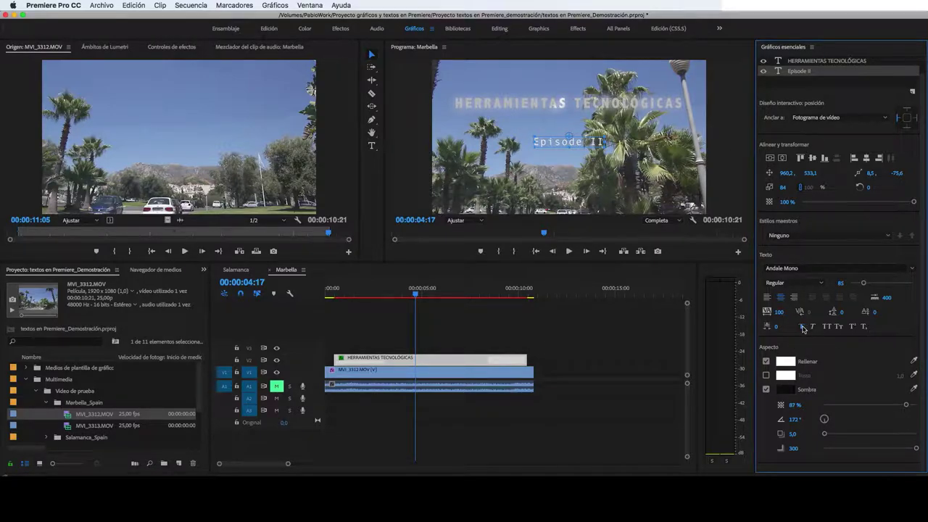
{"action": "left_click", "coordinate": [802, 328]}
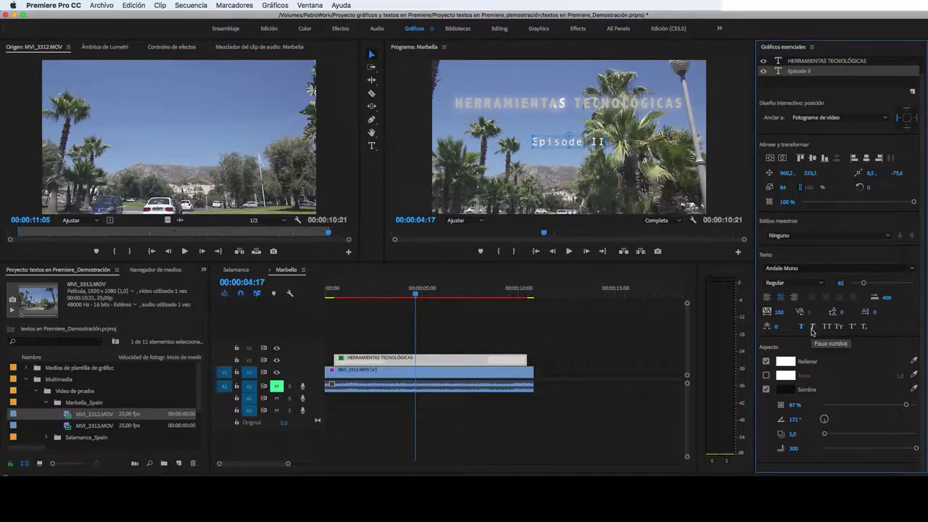
{"action": "left_click", "coordinate": [803, 329]}
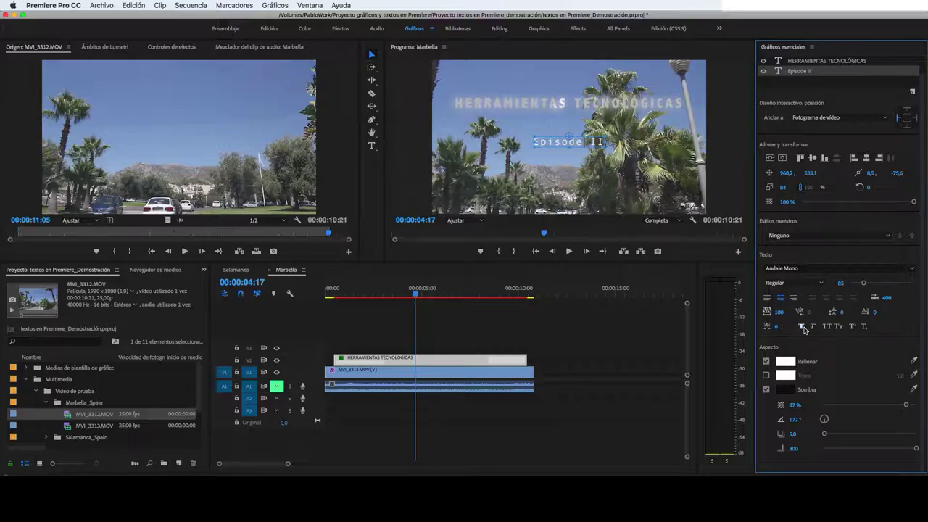
{"action": "left_click", "coordinate": [803, 328]}
{"action": "left_click", "coordinate": [766, 375]}
{"action": "left_click", "coordinate": [786, 376]}
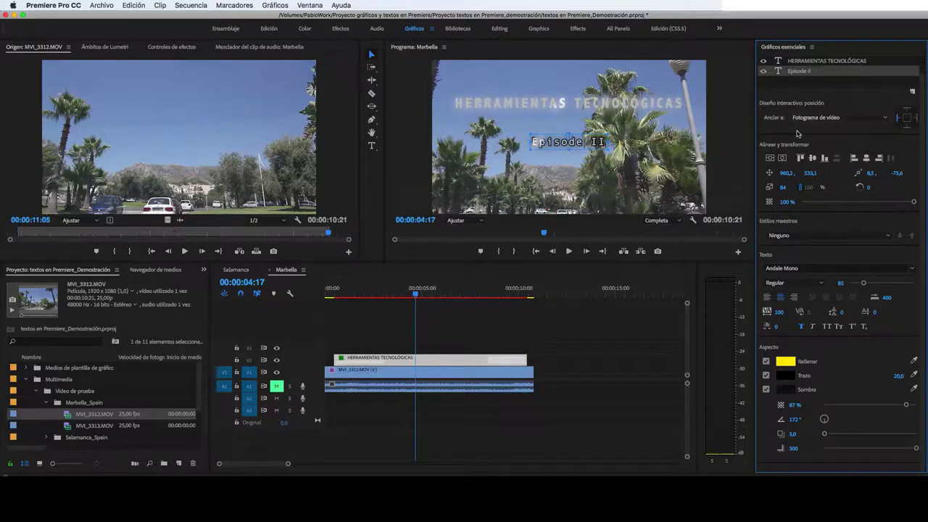
Move Episode II up to sit just under the main title at 941.7, 419.8
{"action": "mouse_move", "coordinate": [415, 295]}
{"action": "left_mouse_down"}
{"action": "mouse_move", "coordinate": [379, 295]}
{"action": "mouse_move", "coordinate": [419, 294]}
{"action": "left_mouse_up"}
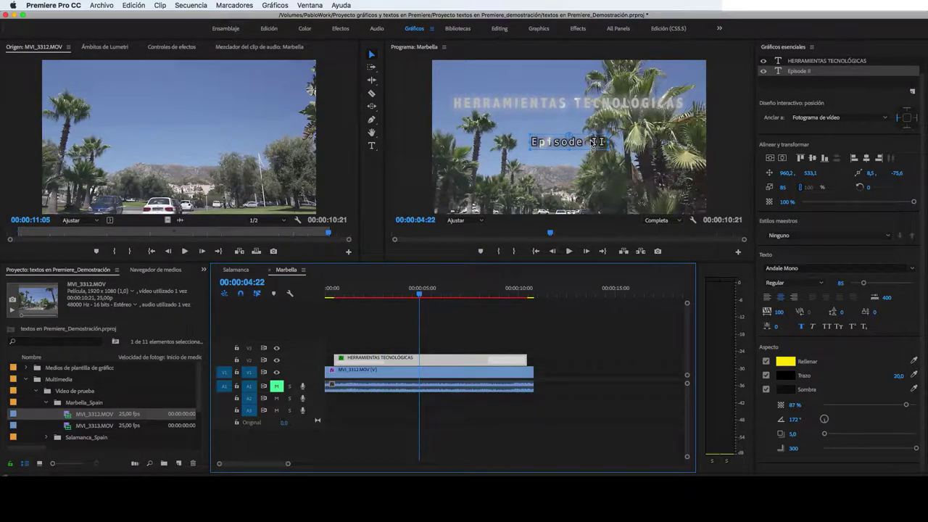
{"action": "left_click_drag", "start_coordinate": [593, 142], "coordinate": [592, 122]}
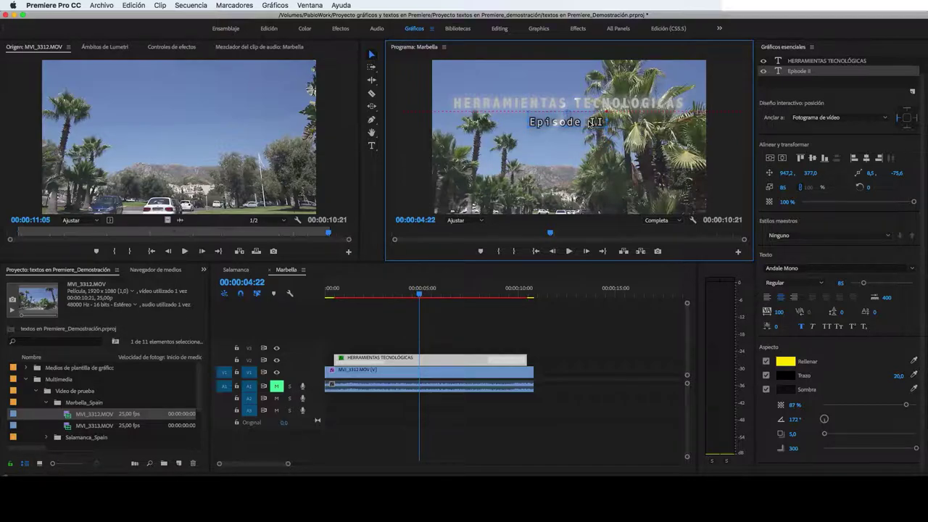
{"action": "left_click_drag", "start_coordinate": [592, 122], "coordinate": [594, 126]}
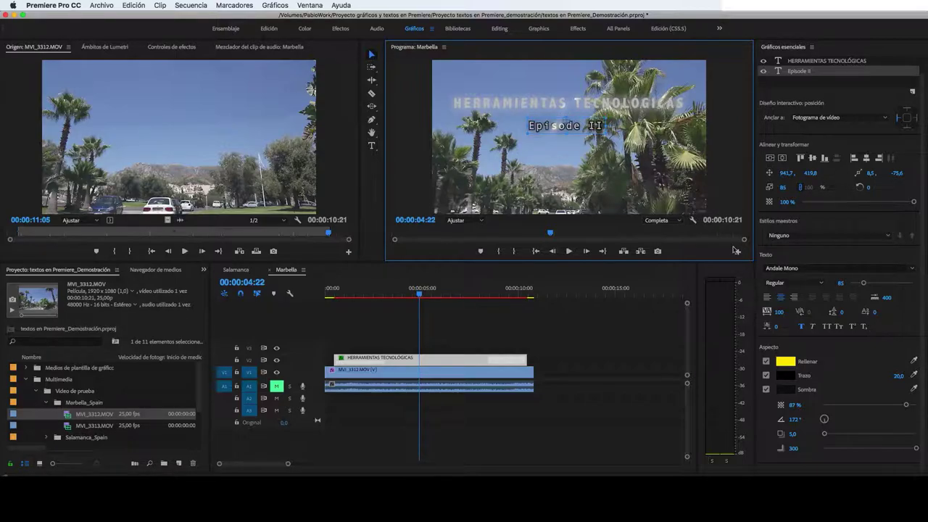
Reduce the Episode II stroke width to 10
{"action": "left_click", "coordinate": [896, 374]}
{"action": "type", "text": "10"}
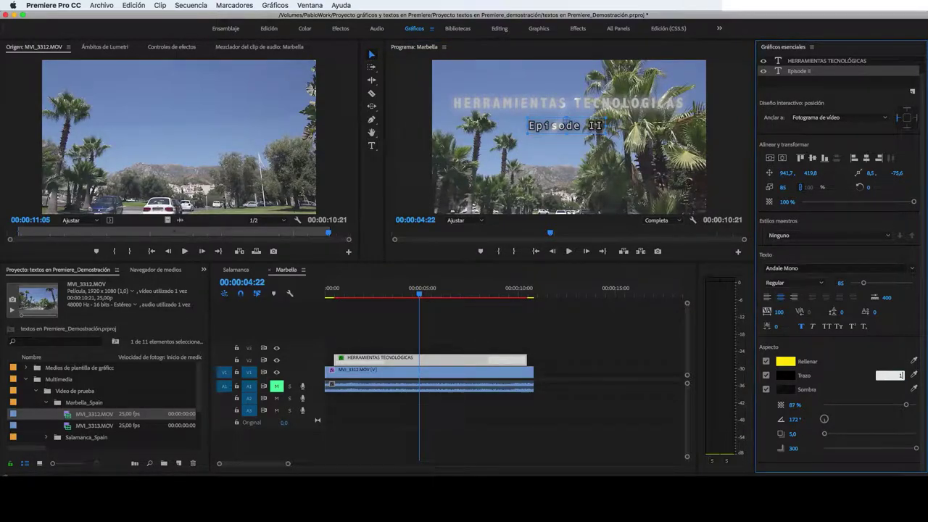
{"action": "key", "text": "Return"}
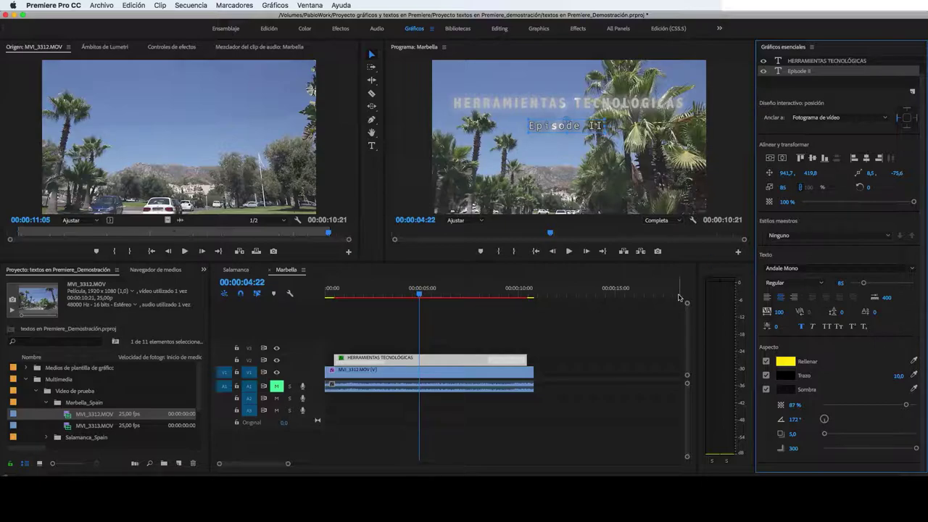
{"action": "left_click_drag", "start_coordinate": [420, 295], "coordinate": [386, 295]}
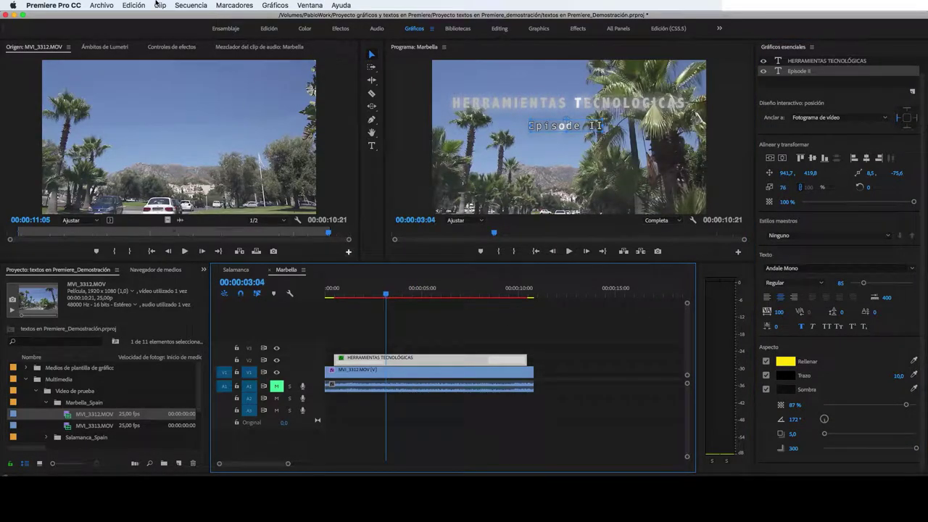
Show the V2 title's keyframed scale and opacity text properties in a widened Effect Controls panel
{"action": "left_click", "coordinate": [160, 48]}
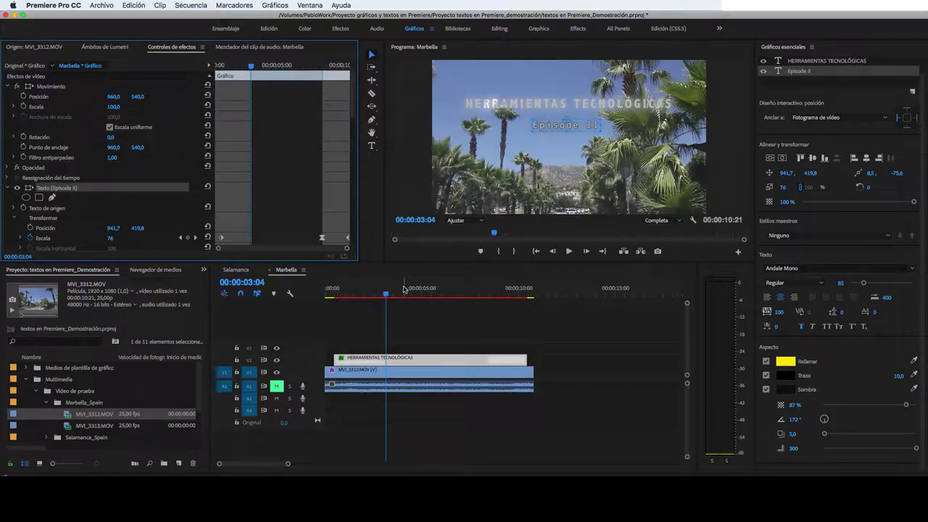
{"action": "left_click", "coordinate": [395, 360]}
{"action": "left_click", "coordinate": [402, 361]}
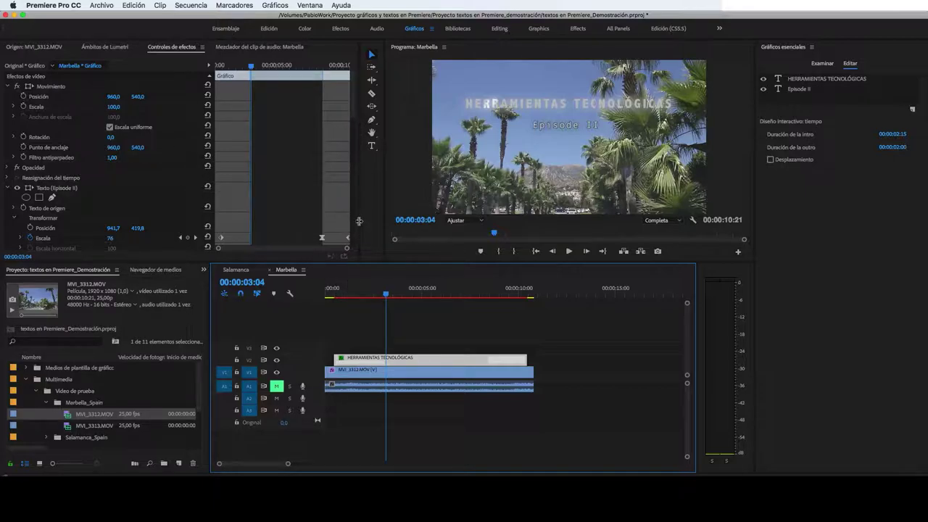
{"action": "left_click_drag", "start_coordinate": [357, 218], "coordinate": [425, 217]}
{"action": "scroll", "coordinate": [303, 194], "scroll_direction": "down", "scroll_amount": 10}
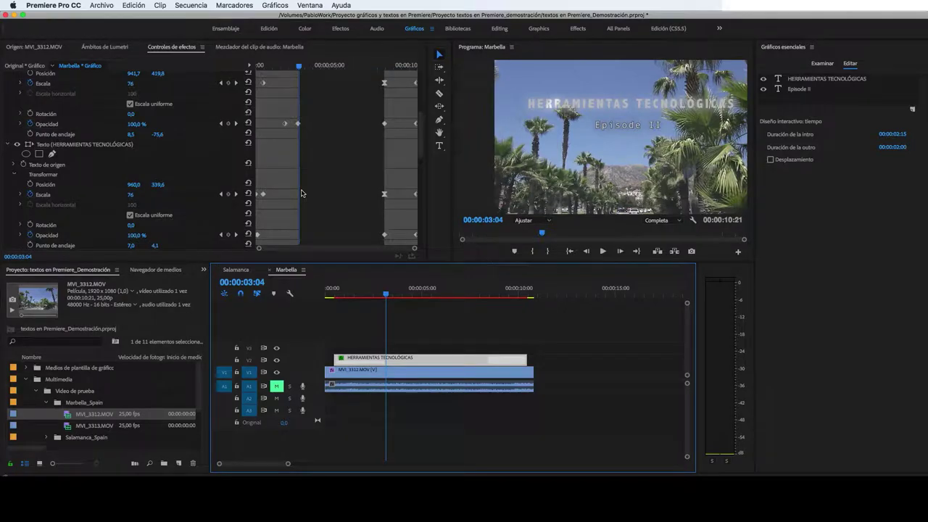
{"action": "scroll", "coordinate": [303, 194], "scroll_direction": "down", "scroll_amount": 10}
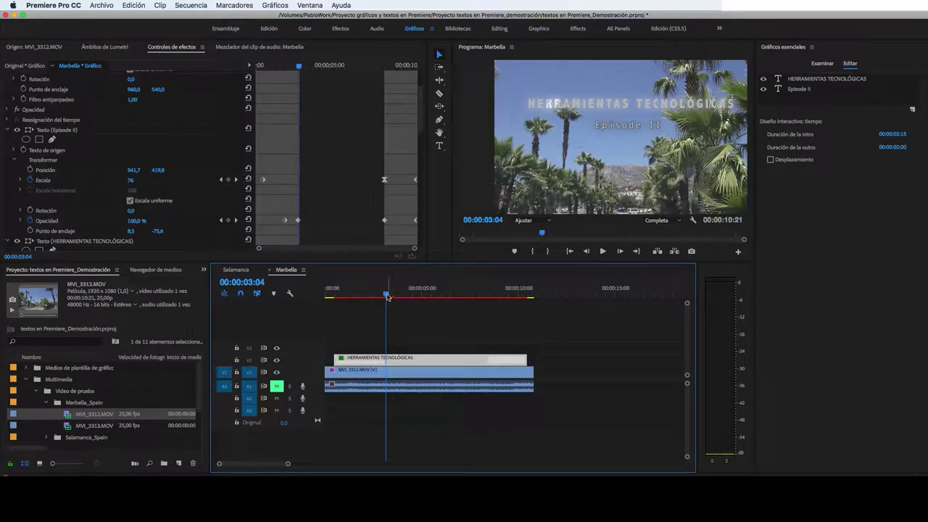
{"action": "left_click_drag", "start_coordinate": [385, 294], "coordinate": [323, 294]}
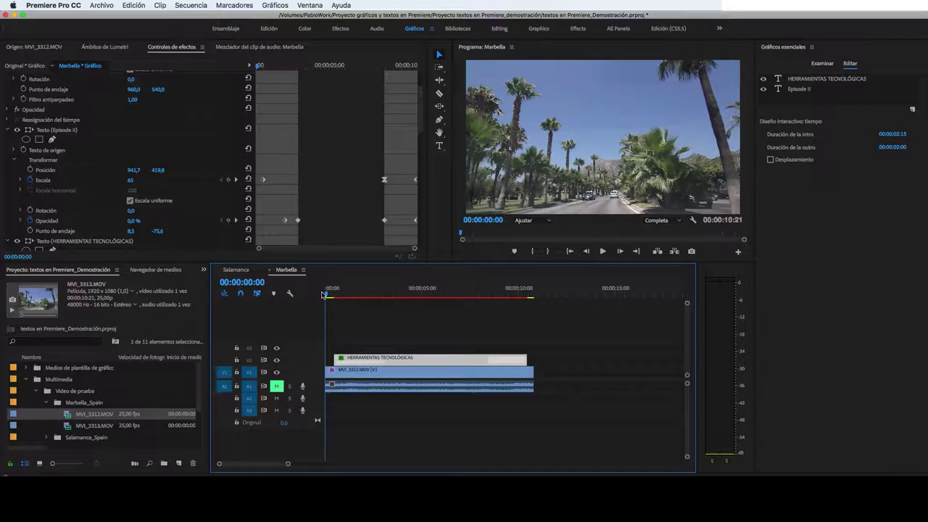
Render the Marbella sequence previews and play them back to review the titles
{"action": "key", "text": "Return"}
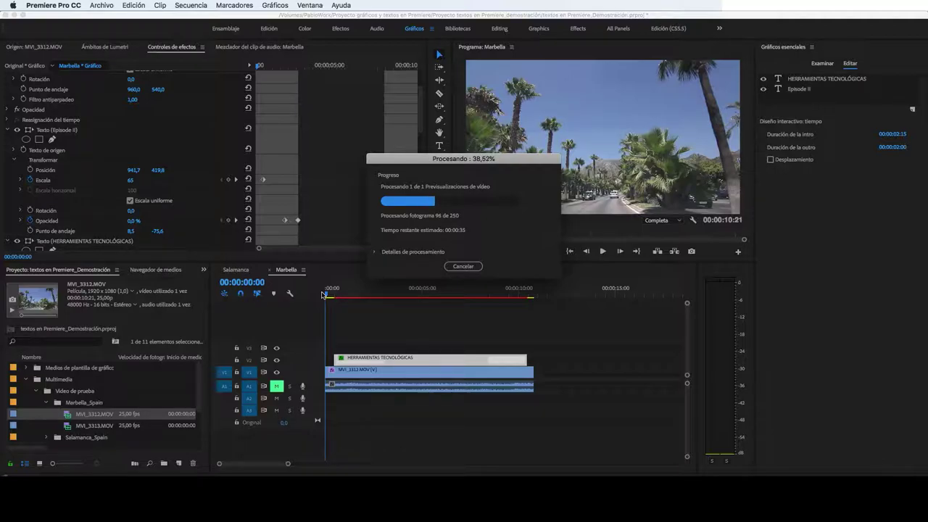
{"action": "key", "text": "space"}
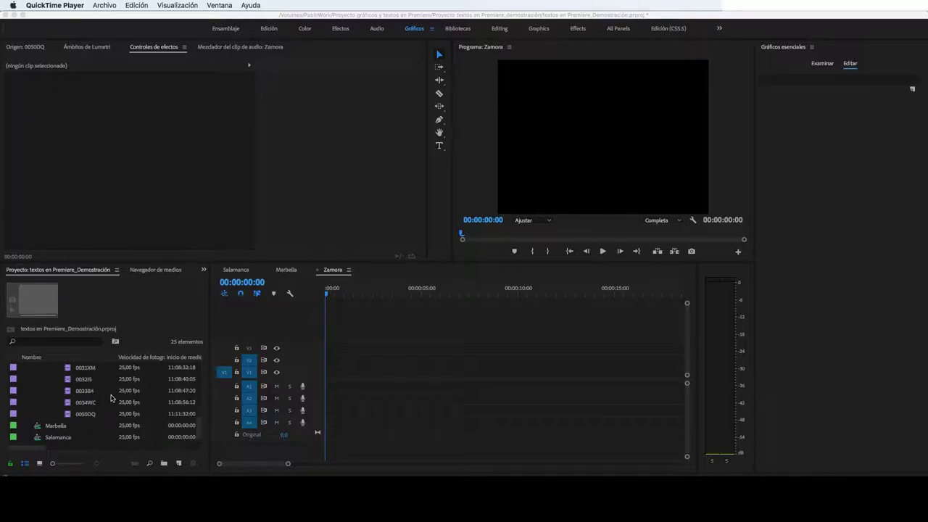
Load the cave clip 0050DQ into the Source monitor
{"action": "left_click", "coordinate": [38, 48]}
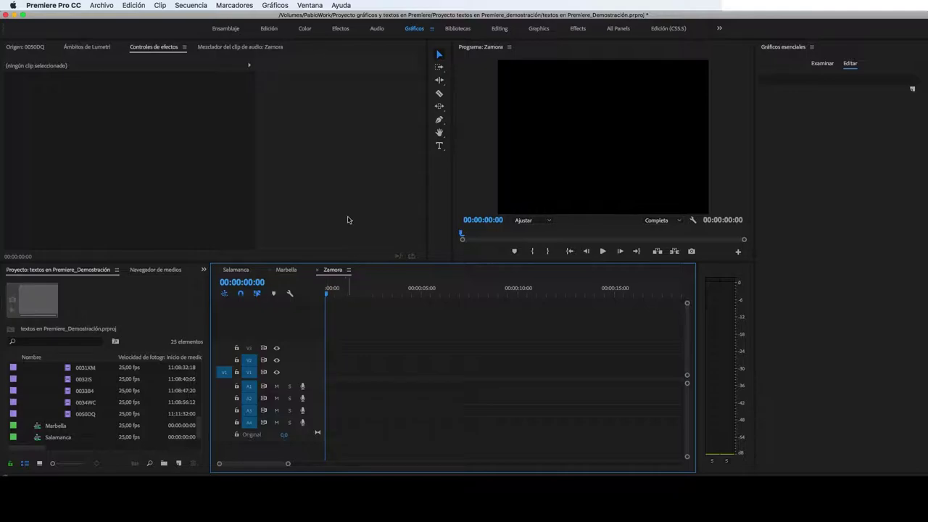
{"action": "left_click", "coordinate": [22, 46]}
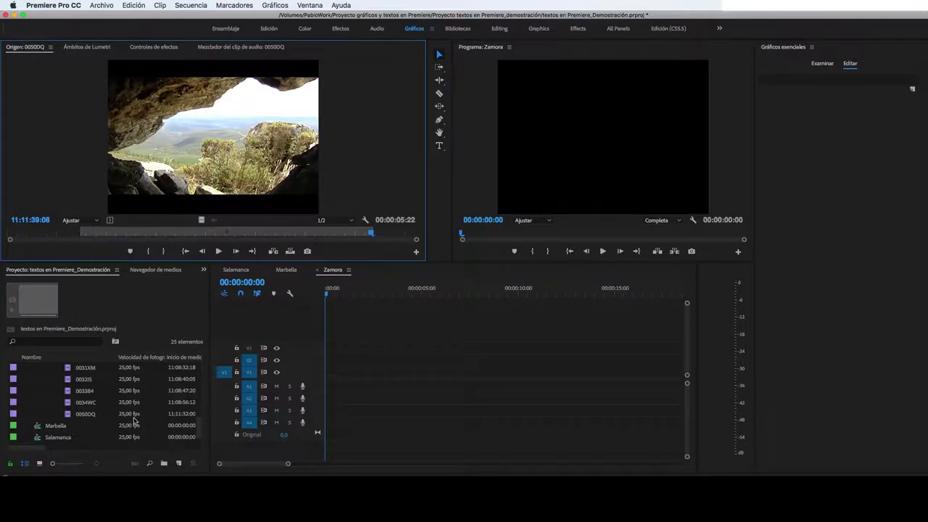
{"action": "left_click", "coordinate": [70, 423]}
{"action": "left_click", "coordinate": [70, 419]}
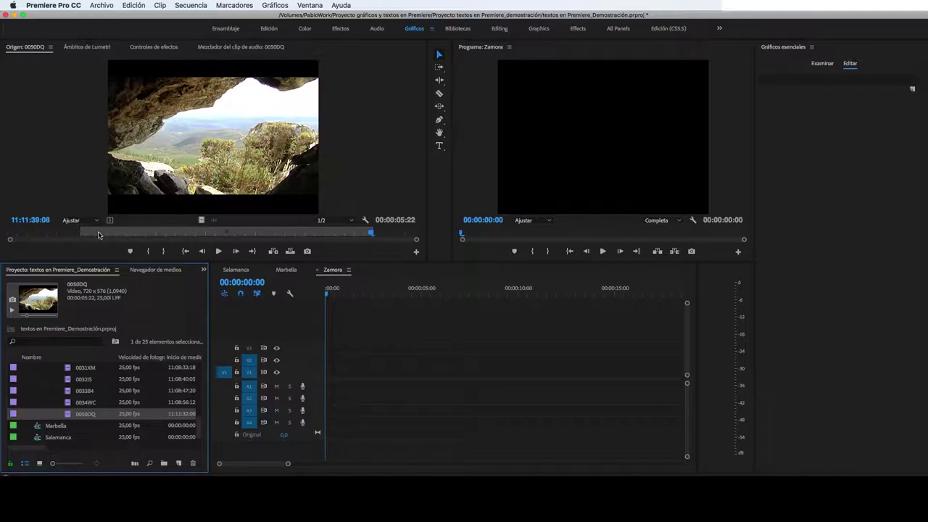
Mark In and Out on 0050DQ for 7:22 and overwrite it onto V1 at the sequence start
{"action": "left_click", "coordinate": [41, 236]}
{"action": "left_click_drag", "start_coordinate": [41, 241], "coordinate": [17, 241]}
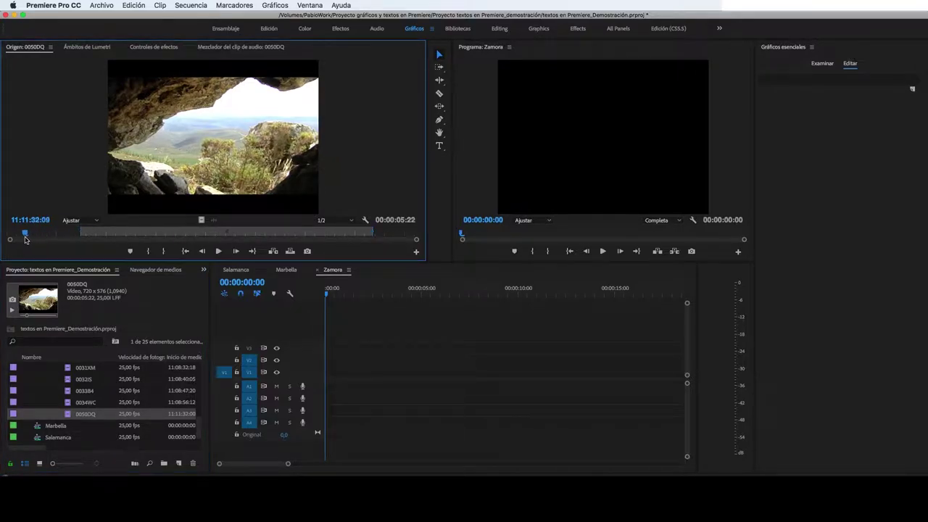
{"action": "key", "text": "i"}
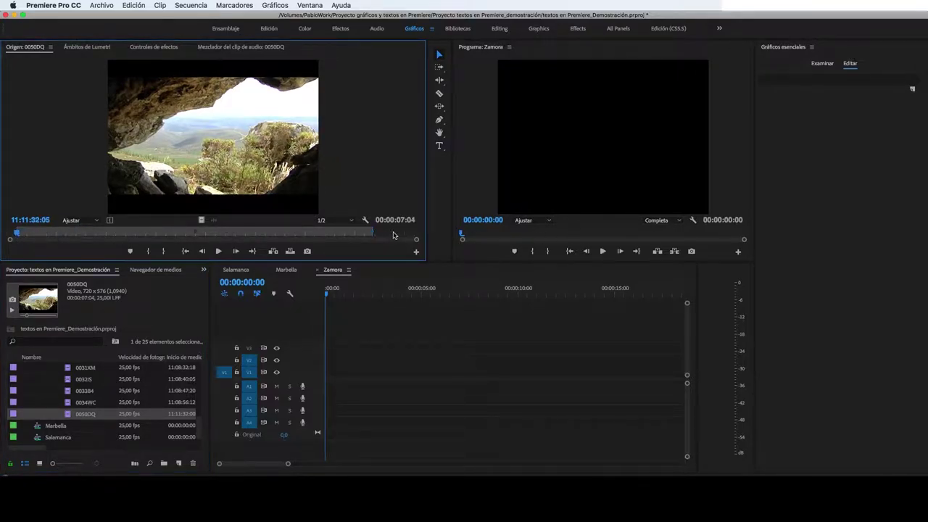
{"action": "left_click", "coordinate": [406, 234]}
{"action": "key", "text": "o"}
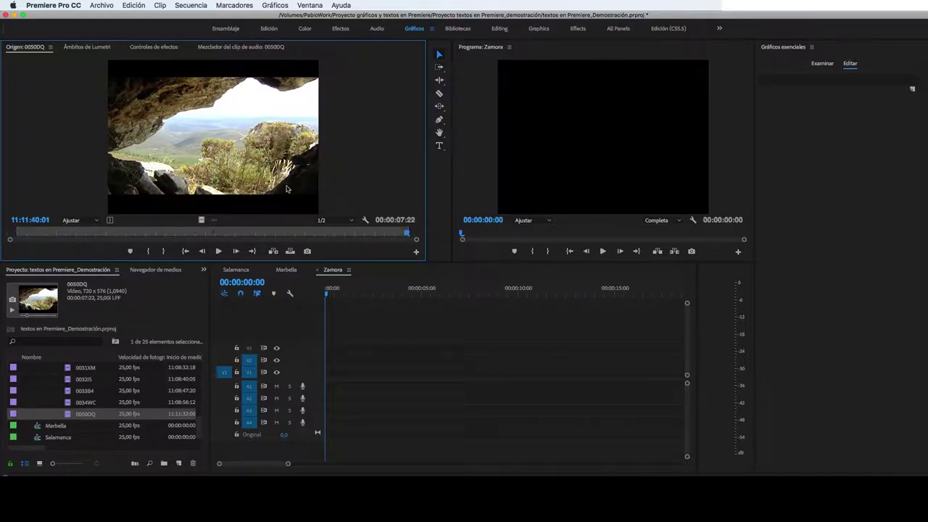
{"action": "key", "text": "period"}
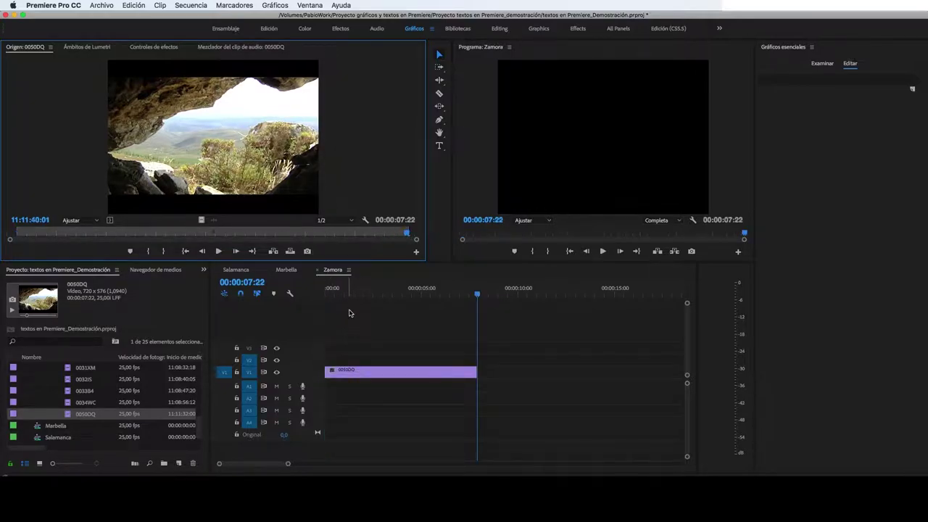
{"action": "key", "text": "Home"}
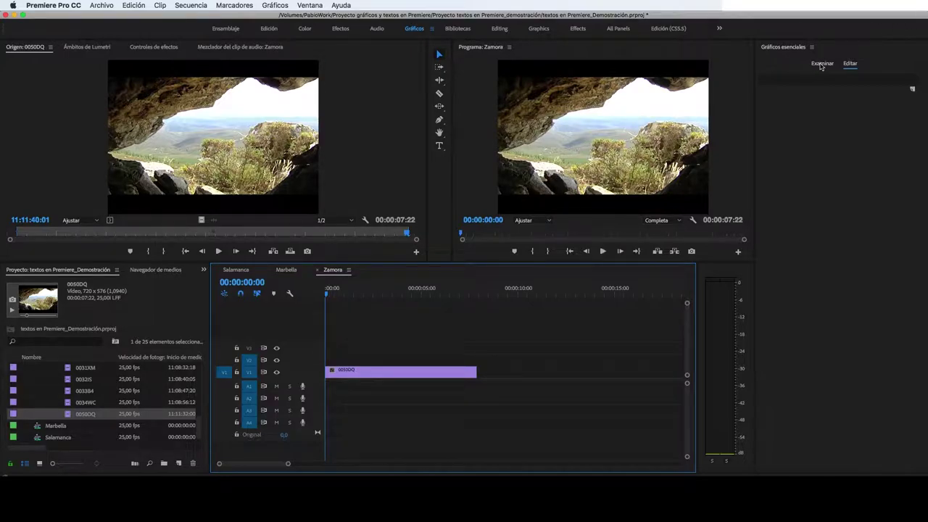
Browse the Essential Graphics templates and open the Credits folder
{"action": "left_click", "coordinate": [821, 64]}
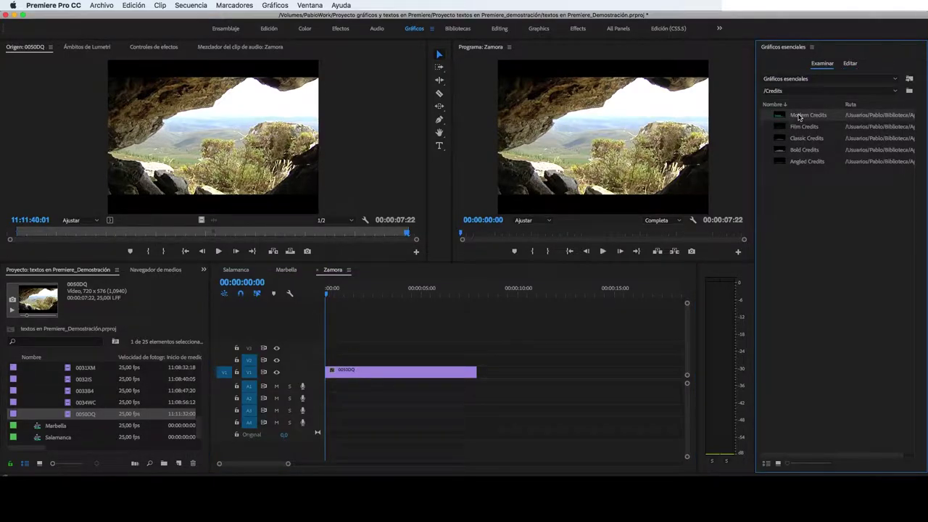
{"action": "left_click", "coordinate": [896, 92]}
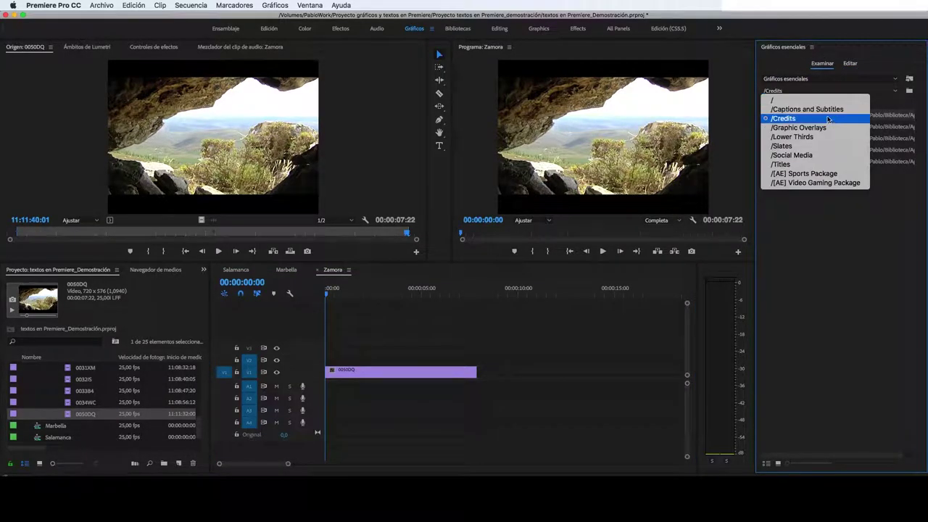
{"action": "left_click", "coordinate": [826, 101]}
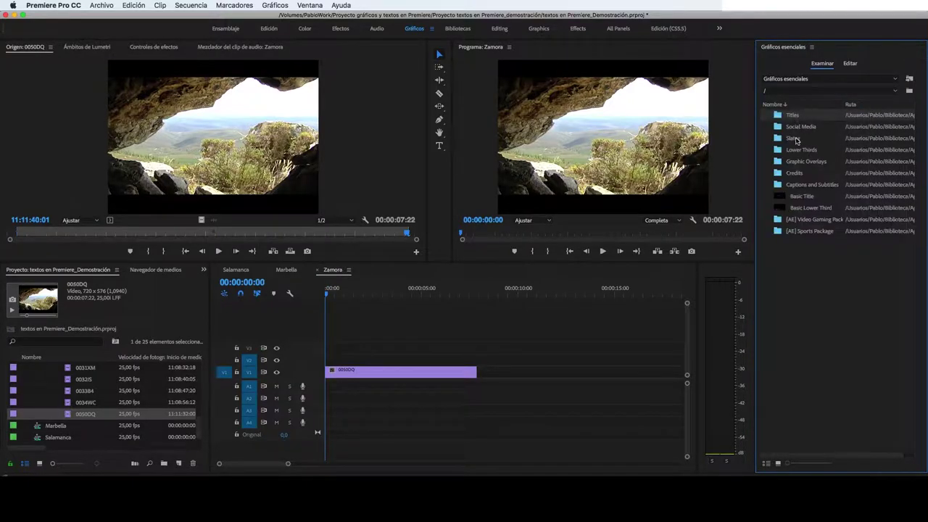
{"action": "double_click", "coordinate": [780, 177]}
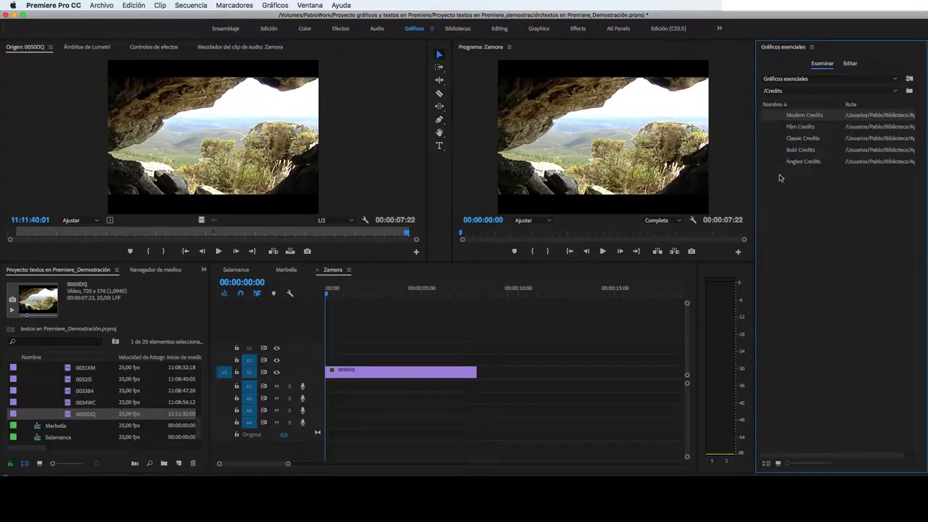
Add Modern Credits to V2, dismiss the font warning, and overlap it with the cave clip's end
{"action": "mouse_move", "coordinate": [782, 117]}
{"action": "left_mouse_down"}
{"action": "mouse_move", "coordinate": [344, 341]}
{"action": "mouse_move", "coordinate": [337, 360]}
{"action": "left_mouse_up"}
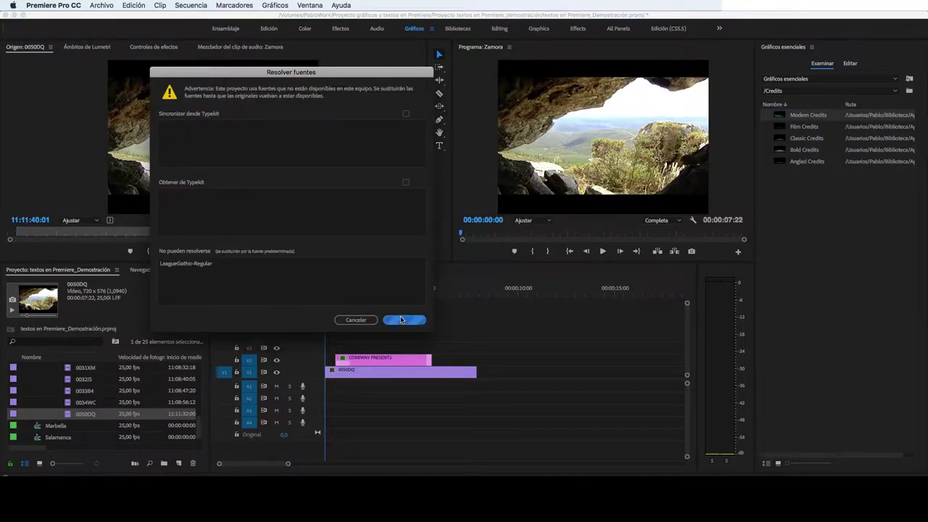
{"action": "left_click", "coordinate": [404, 319]}
{"action": "left_click_drag", "start_coordinate": [381, 361], "coordinate": [514, 364]}
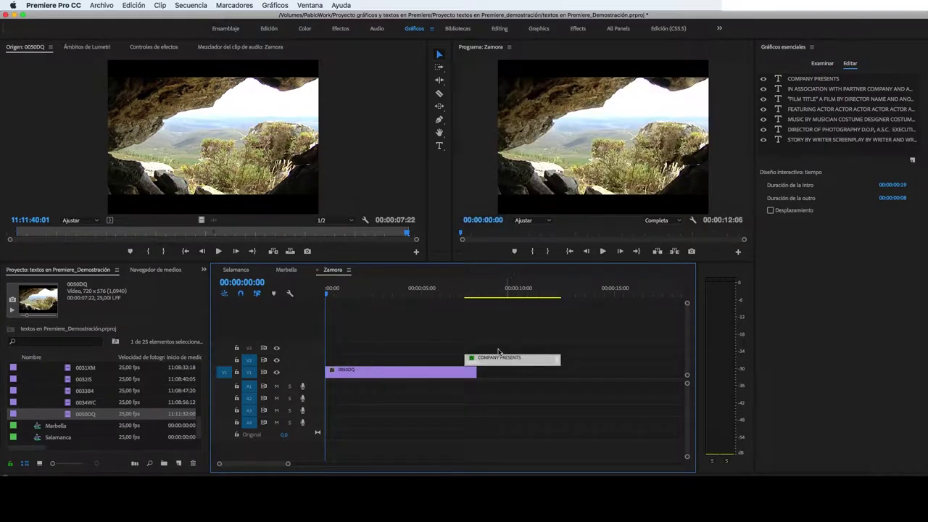
{"action": "left_click", "coordinate": [460, 293]}
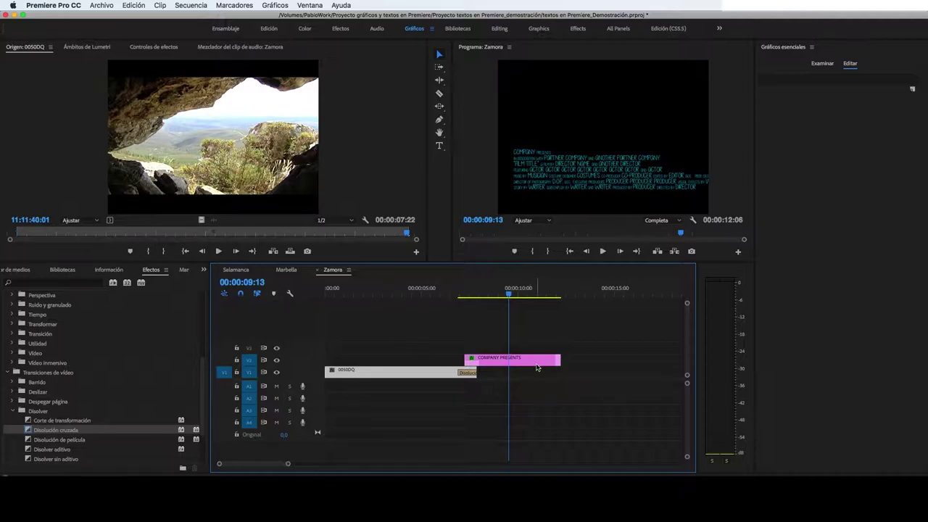
Select the COMPANY PRESENTS clip and enlarge its Effect Controls panel above a shorter timeline
{"action": "left_click", "coordinate": [535, 362]}
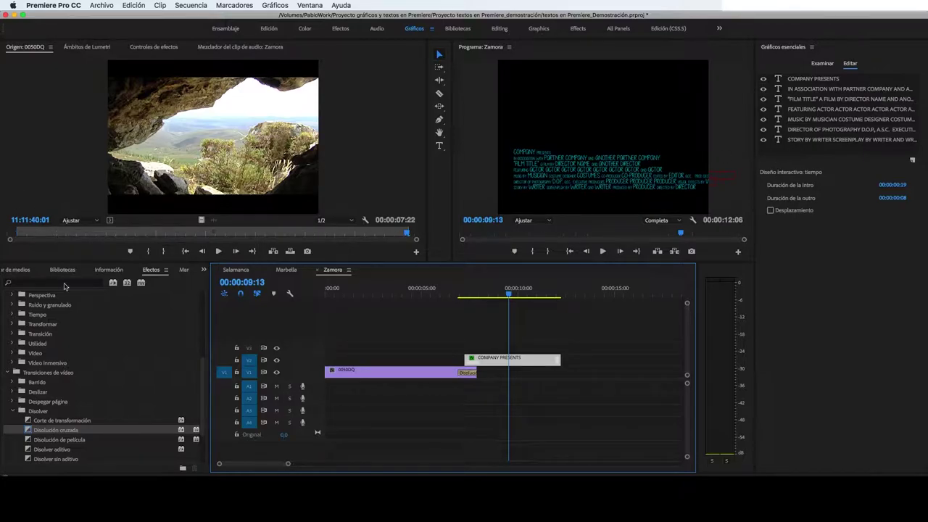
{"action": "left_click_drag", "start_coordinate": [203, 395], "coordinate": [203, 326]}
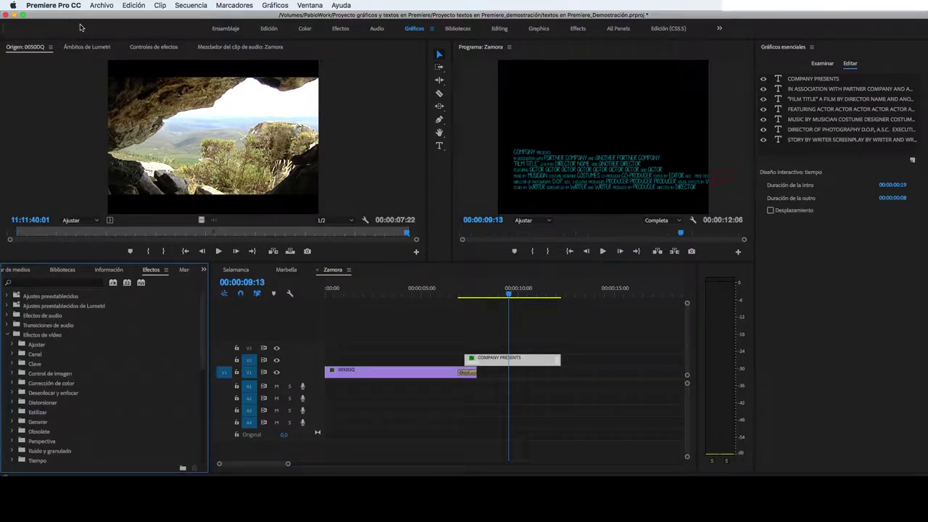
{"action": "left_click", "coordinate": [162, 49]}
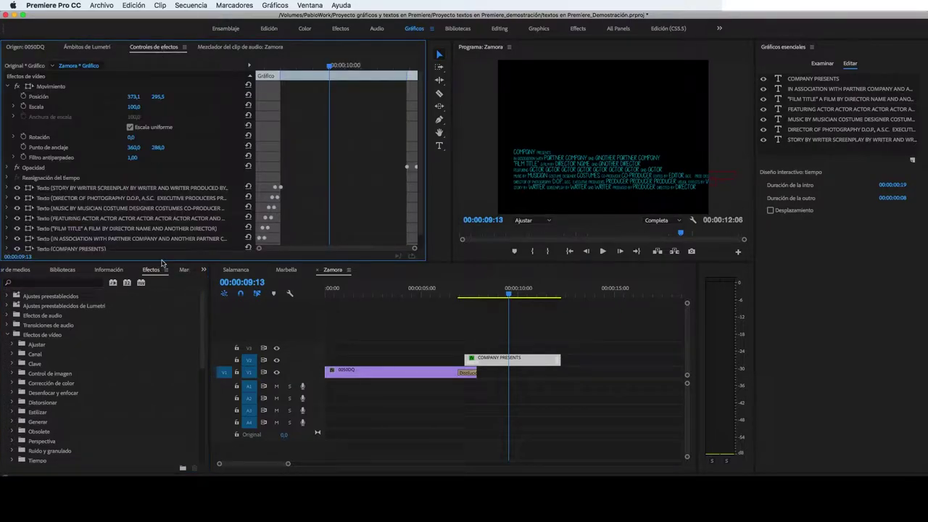
{"action": "left_click_drag", "start_coordinate": [162, 262], "coordinate": [163, 325]}
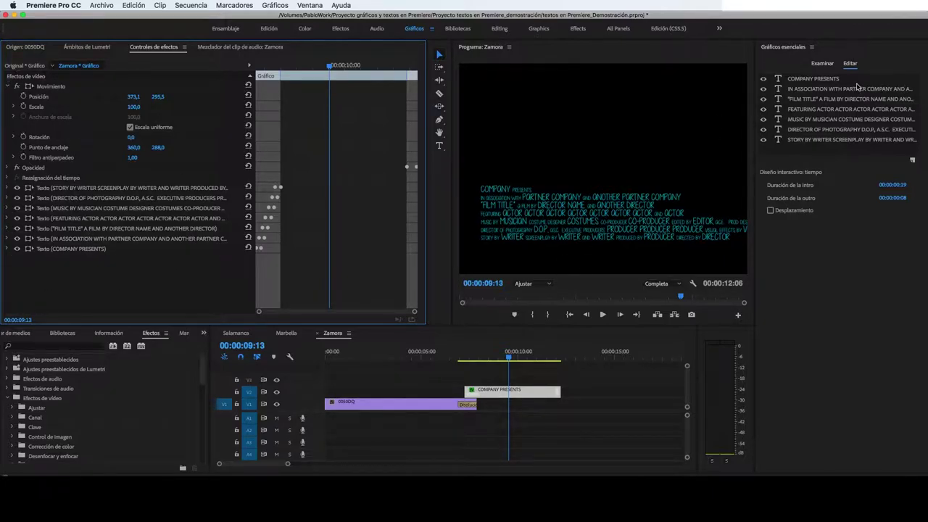
{"action": "left_click", "coordinate": [525, 380]}
{"action": "left_click", "coordinate": [525, 389]}
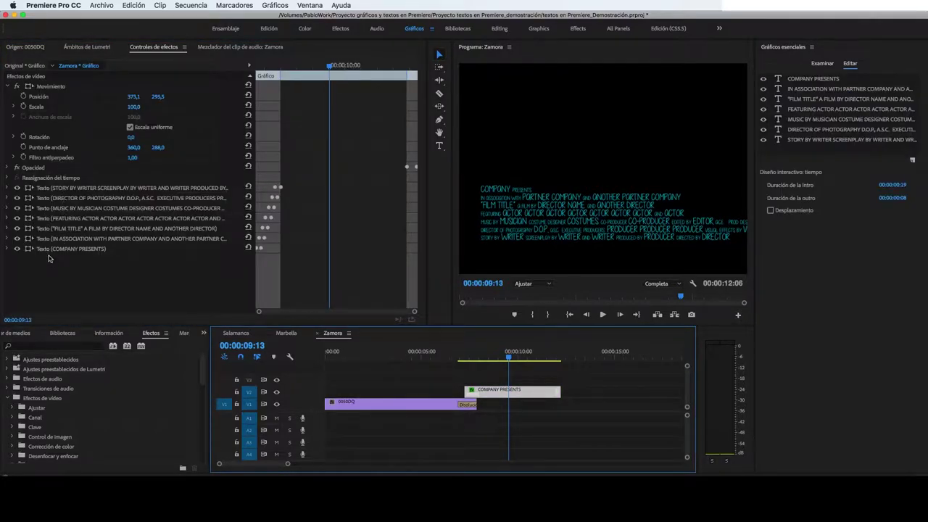
{"action": "left_click", "coordinate": [85, 190]}
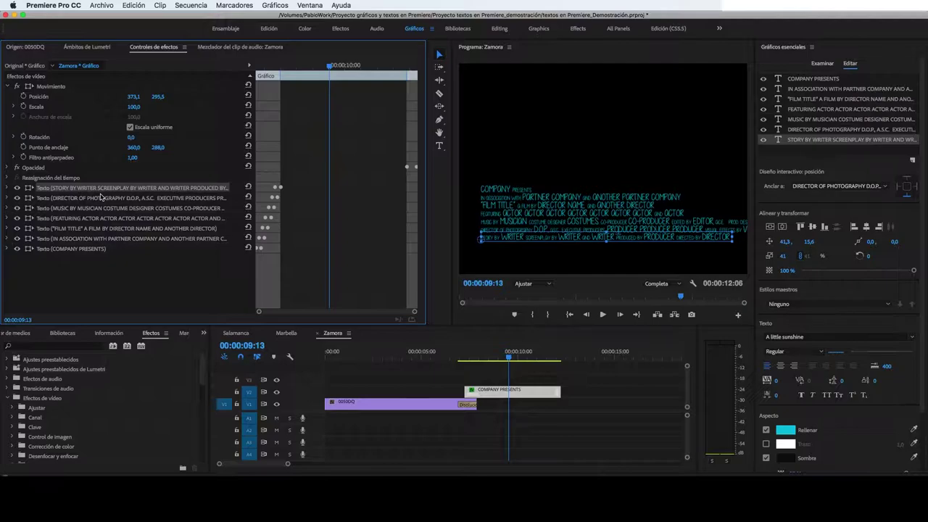
{"action": "left_click", "coordinate": [8, 187]}
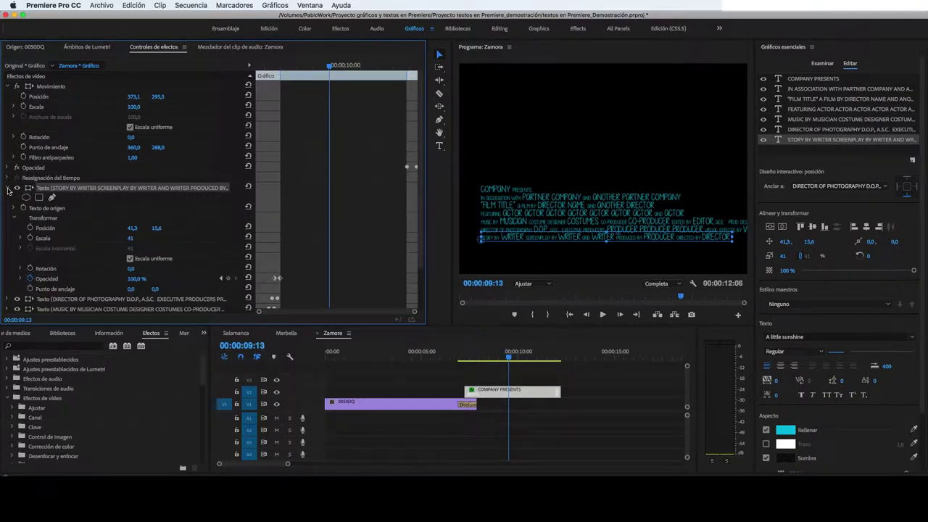
{"action": "left_click", "coordinate": [8, 188]}
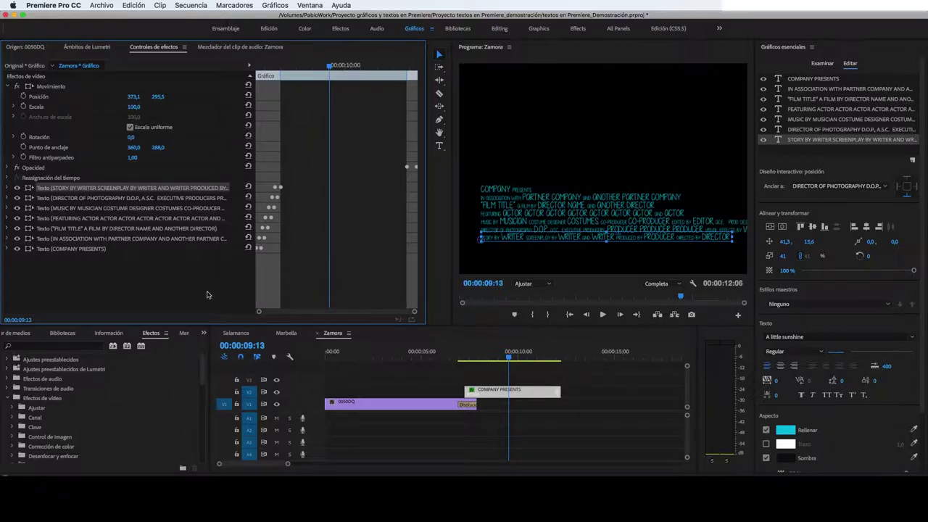
{"action": "left_click", "coordinate": [468, 356]}
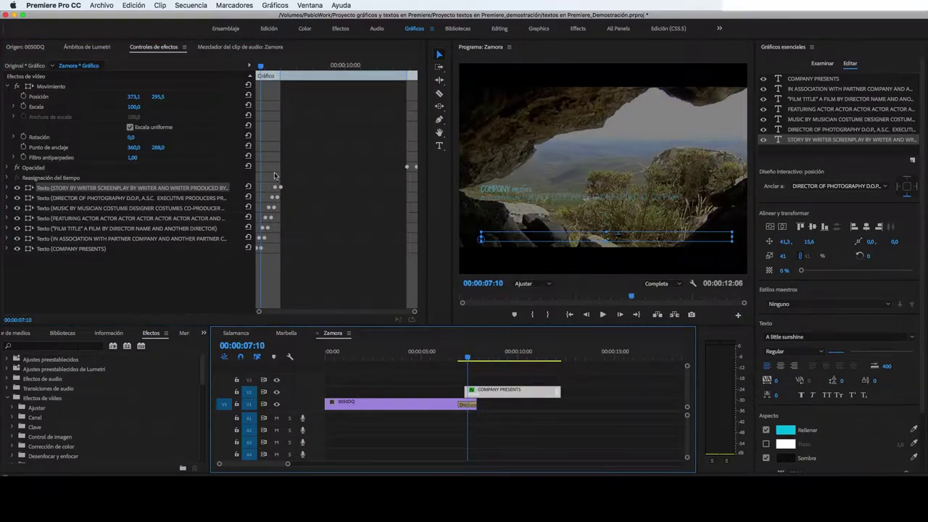
{"action": "left_click_drag", "start_coordinate": [471, 358], "coordinate": [464, 358]}
{"action": "key", "text": "Right"}
{"action": "key", "text": "Right"}
{"action": "key", "text": "Right"}
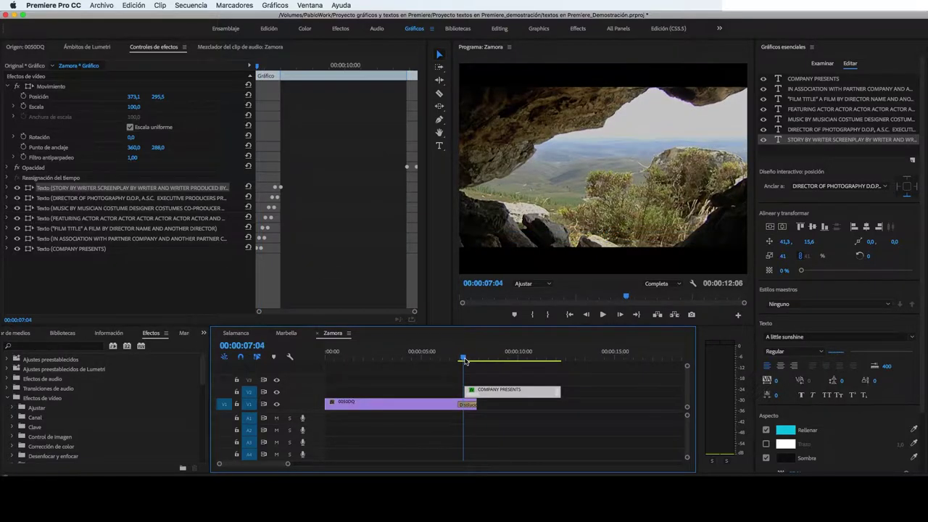
{"action": "key", "text": "Right"}
{"action": "key", "text": "Right"}
{"action": "key", "text": "Right"}
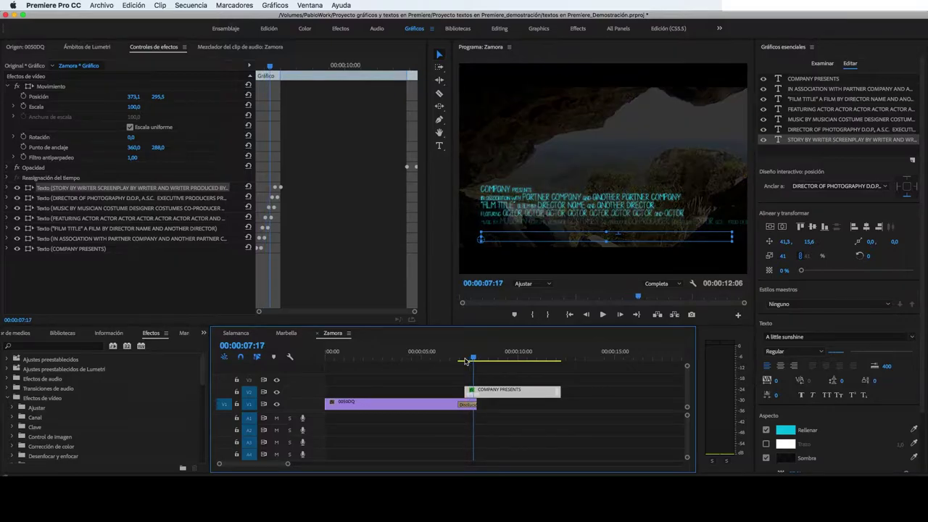
{"action": "key", "text": "Right"}
{"action": "key", "text": "Right"}
{"action": "key", "text": "Right"}
{"action": "key", "text": "Right"}
{"action": "key", "text": "Right"}
{"action": "key", "text": "Right"}
{"action": "key", "text": "Right"}
{"action": "key", "text": "Right"}
{"action": "key", "text": "Right"}
{"action": "key", "text": "Right"}
{"action": "key", "text": "Right"}
{"action": "key", "text": "Right"}
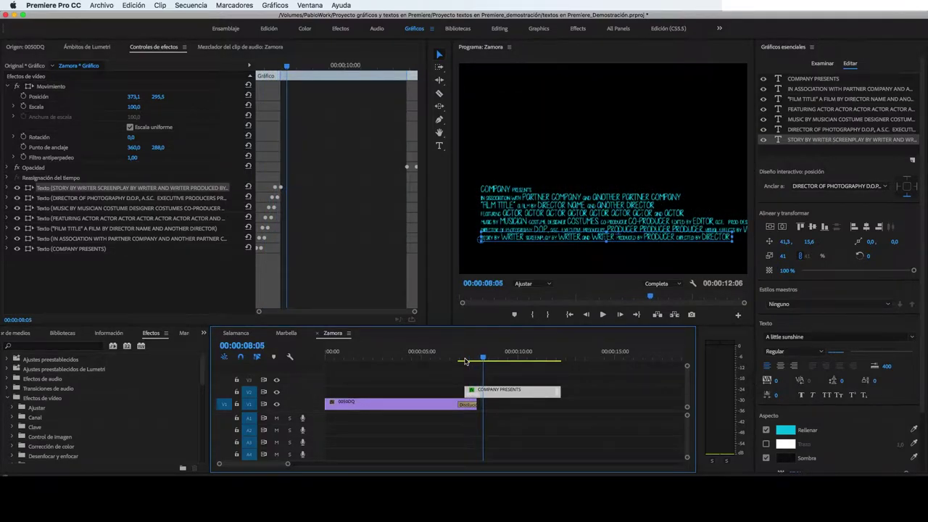
{"action": "key", "text": "Right"}
{"action": "key", "text": "Right"}
{"action": "key", "text": "Right"}
{"action": "key", "text": "Right"}
{"action": "key", "text": "Right"}
{"action": "key", "text": "Right"}
{"action": "key", "text": "Right"}
{"action": "key", "text": "Right"}
{"action": "key", "text": "Right"}
{"action": "key", "text": "space"}
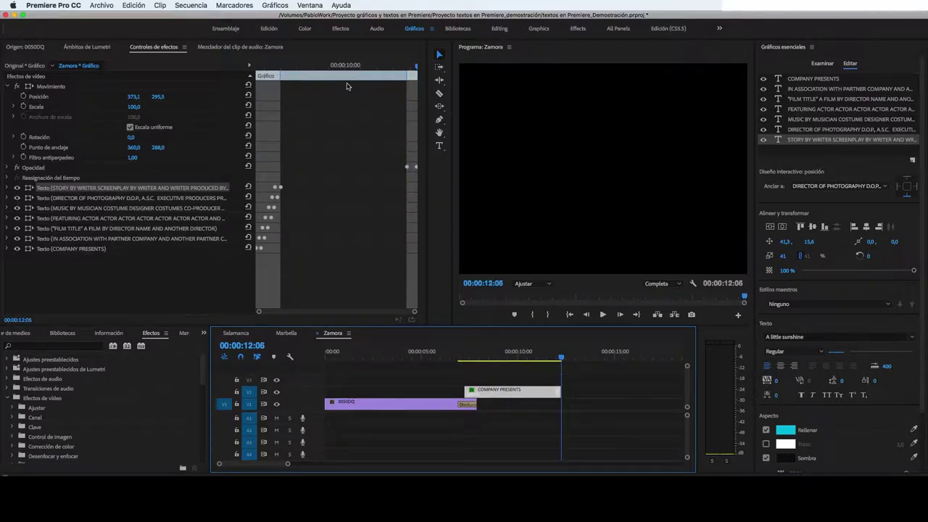
{"action": "left_click_drag", "start_coordinate": [450, 357], "coordinate": [478, 359]}
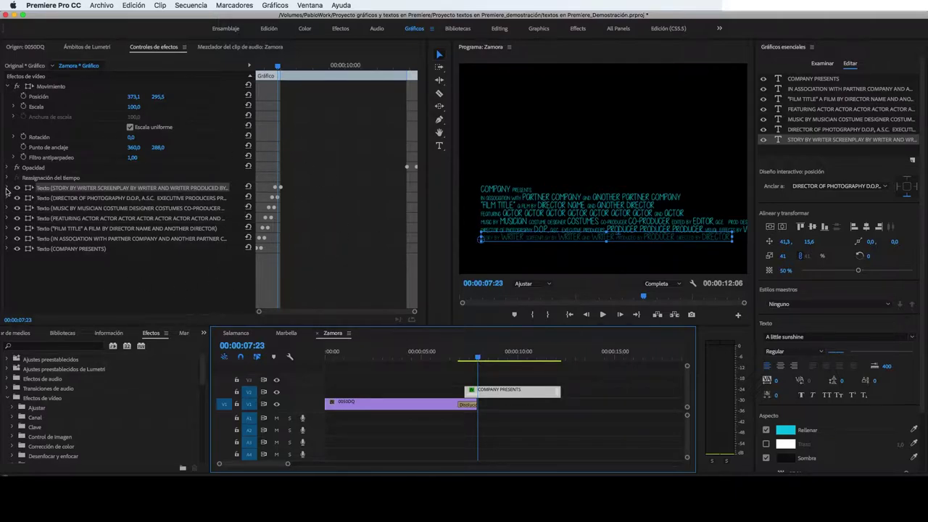
Expand the STORY BY WRITER layer to reveal its position, scale 41 and 49.8% opacity
{"action": "left_click", "coordinate": [8, 188]}
{"action": "scroll", "coordinate": [28, 253], "scroll_direction": "down", "scroll_amount": 3}
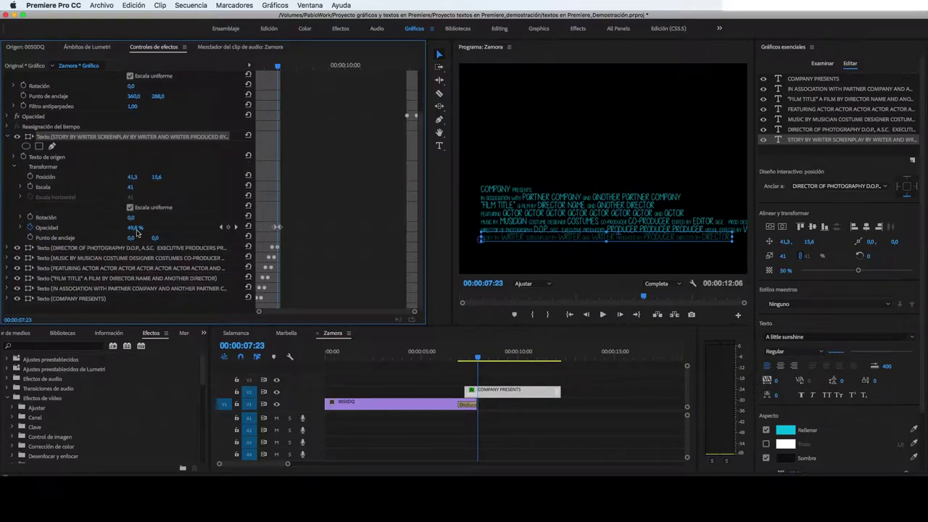